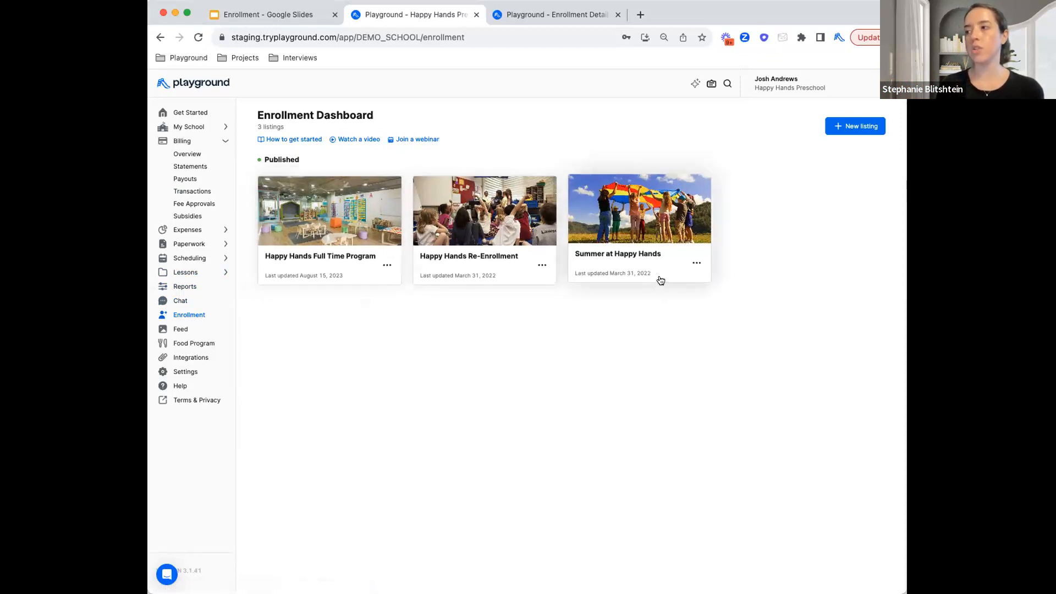
- Look through the available options of all three published listings and copy the link to Summer at Happy Hands
left_click(386, 264)
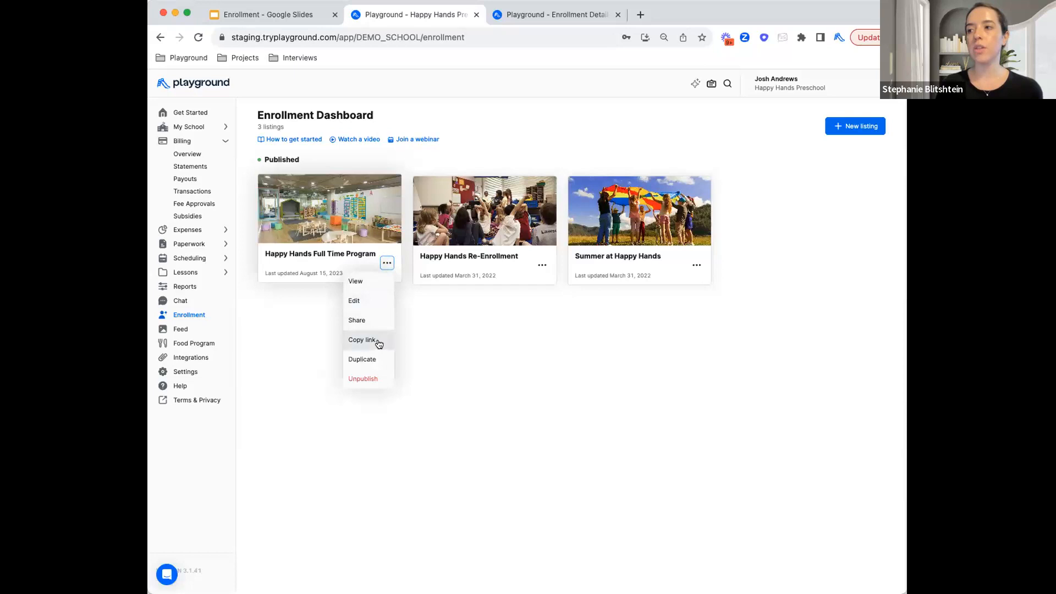
left_click(436, 344)
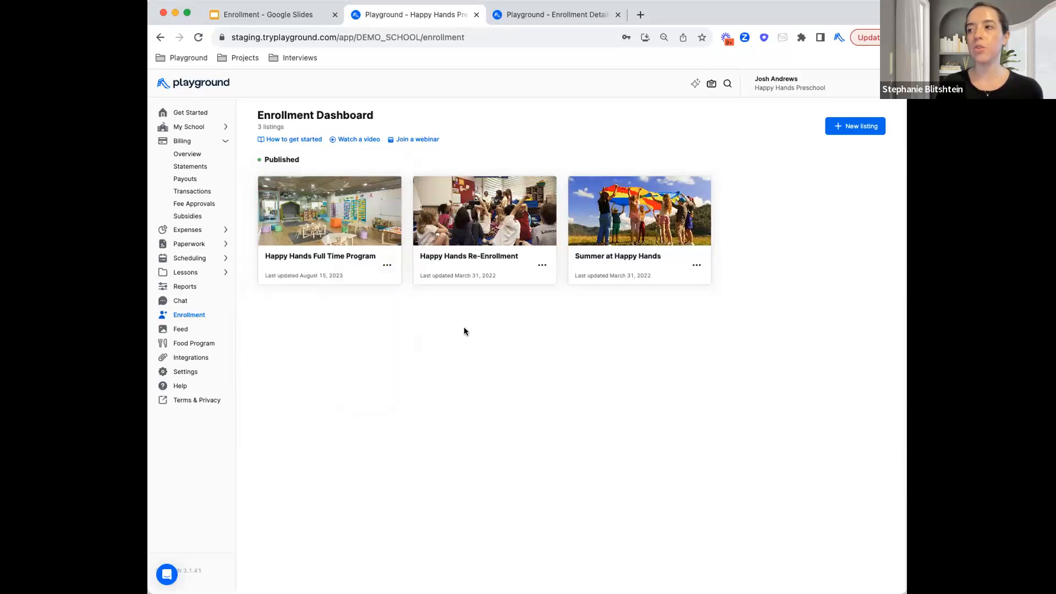
left_click(543, 265)
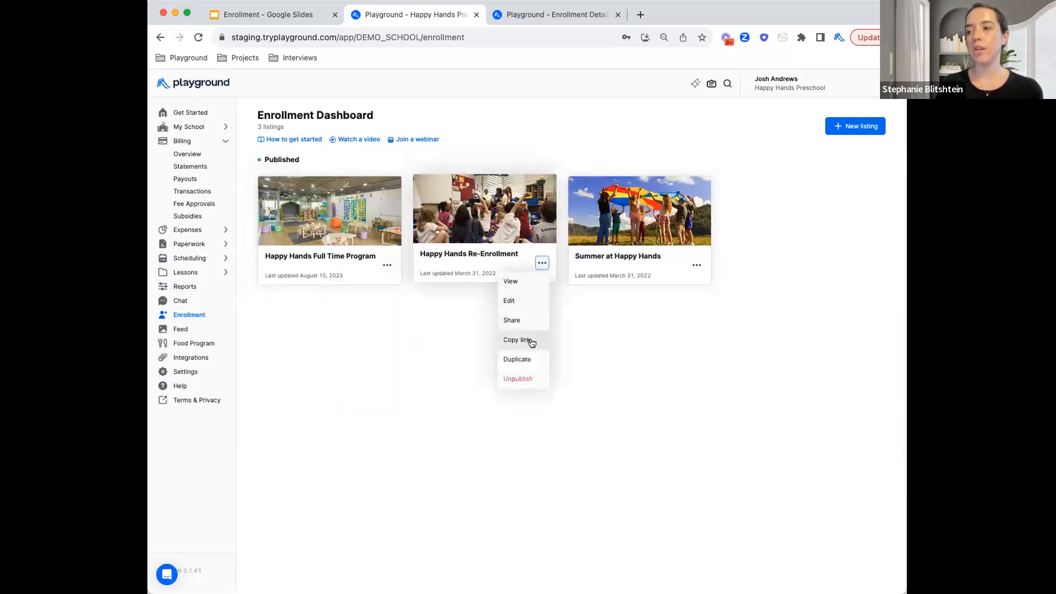
left_click(609, 308)
left_click(697, 264)
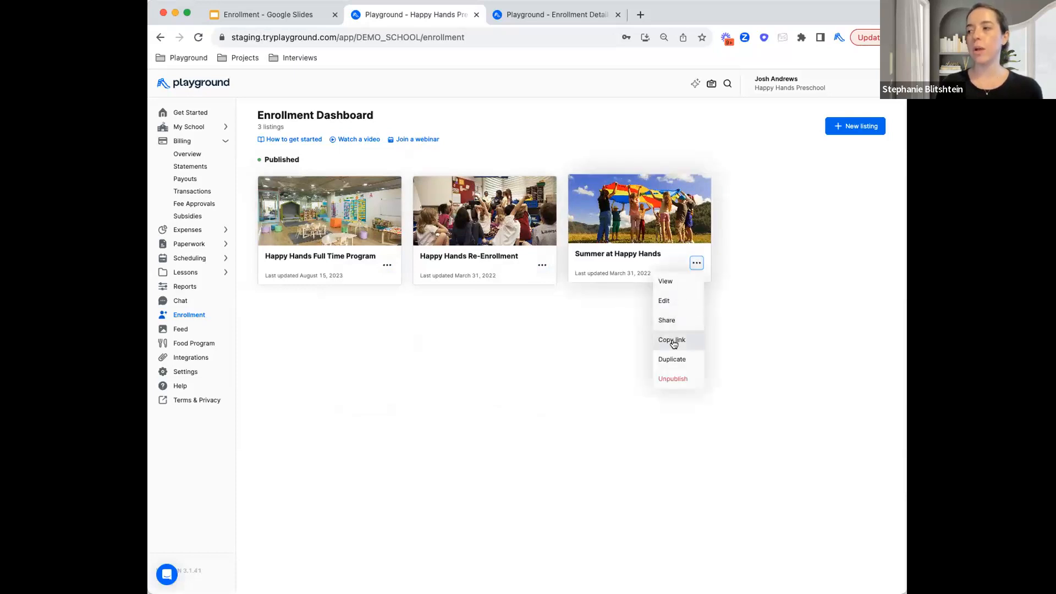
left_click(682, 341)
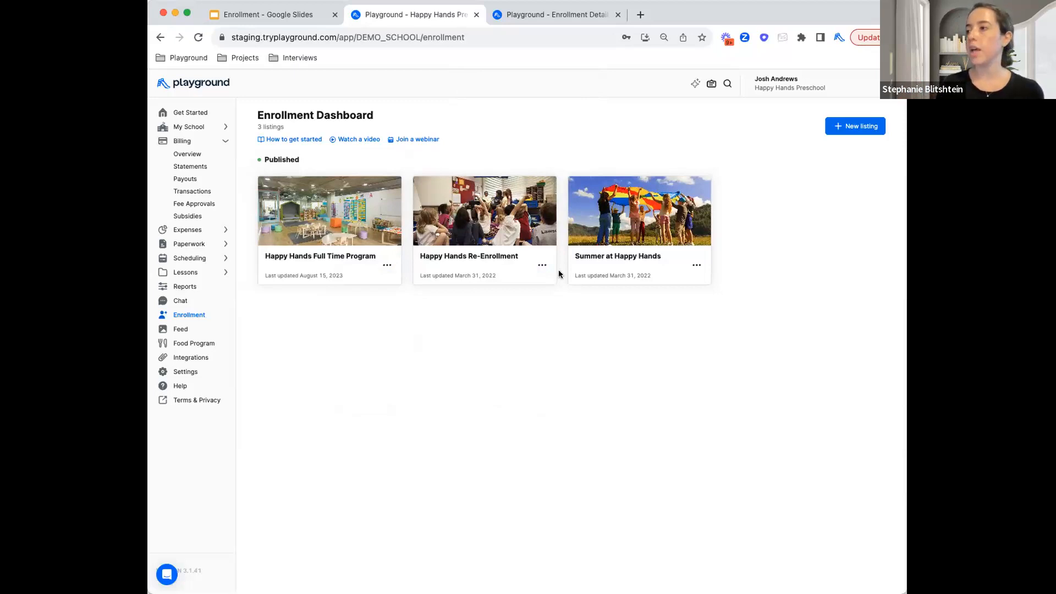
- View the sharing options and email invitation form of the Happy Hands Re-Enrollment listing without sending an invitation
left_click(542, 263)
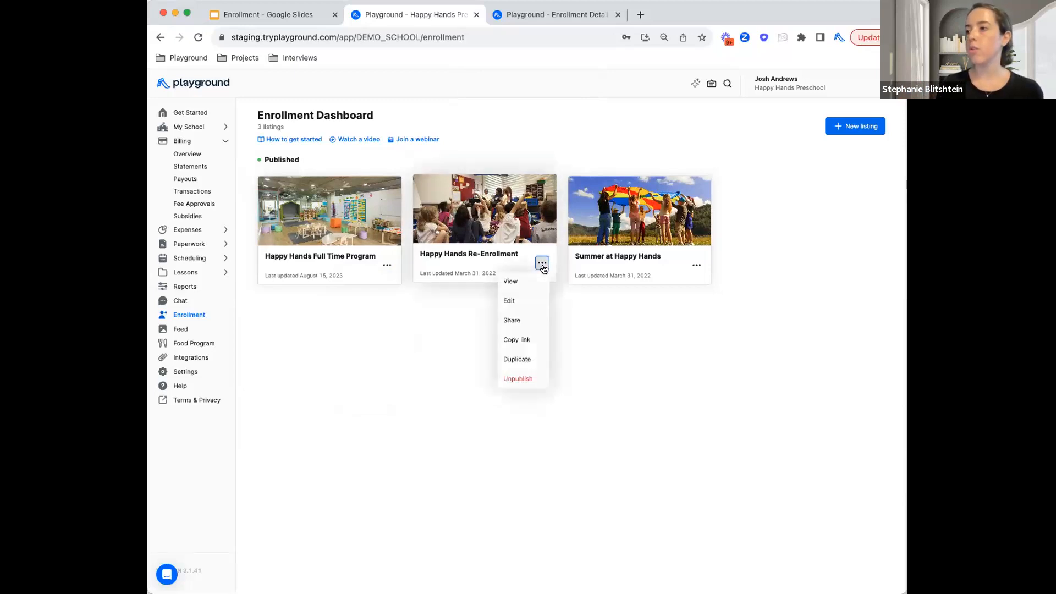
left_click(536, 323)
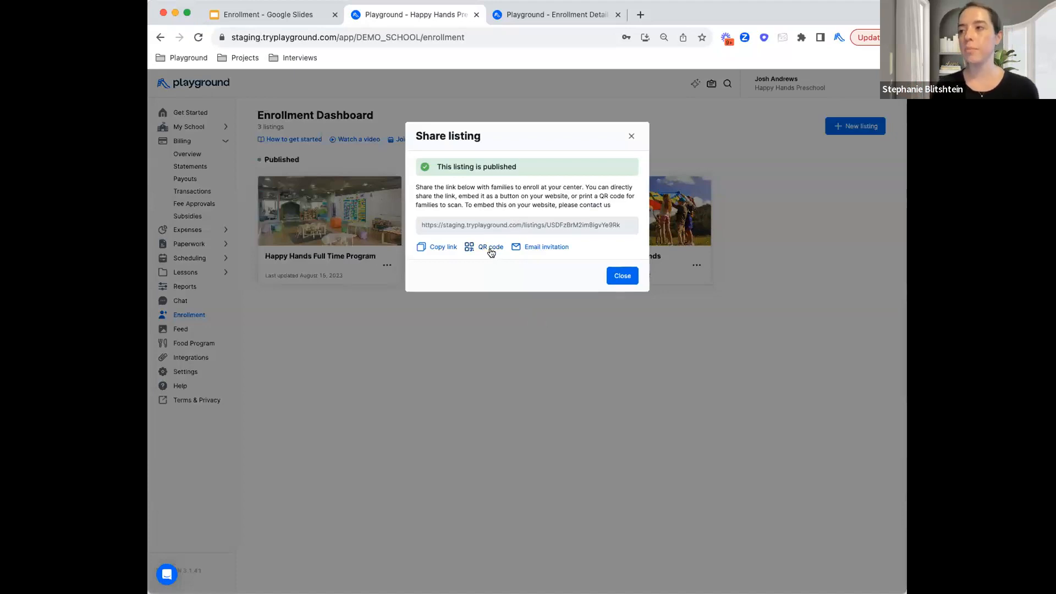
left_click(535, 247)
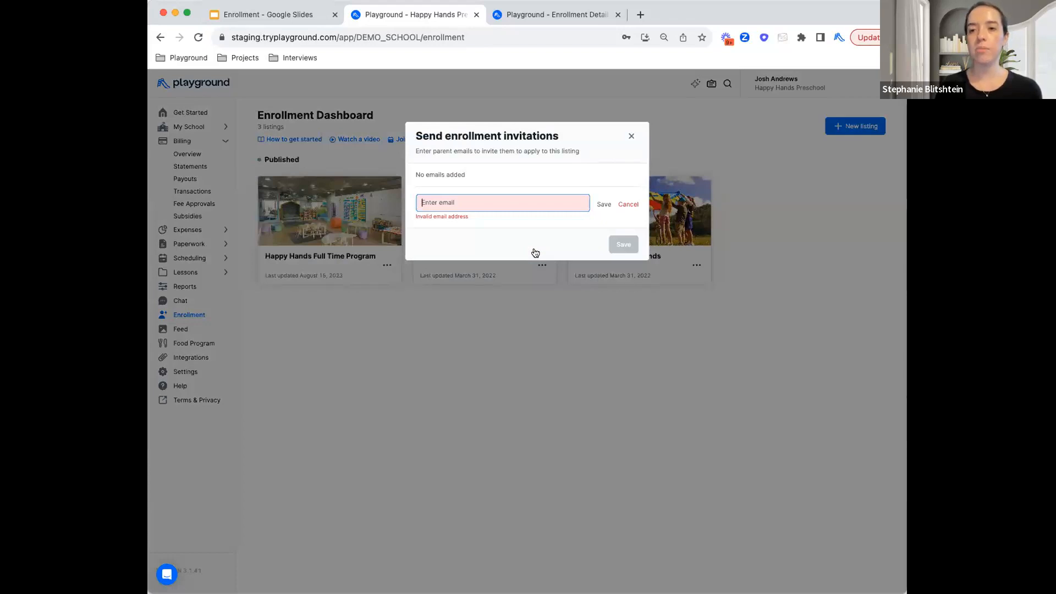
left_click(631, 138)
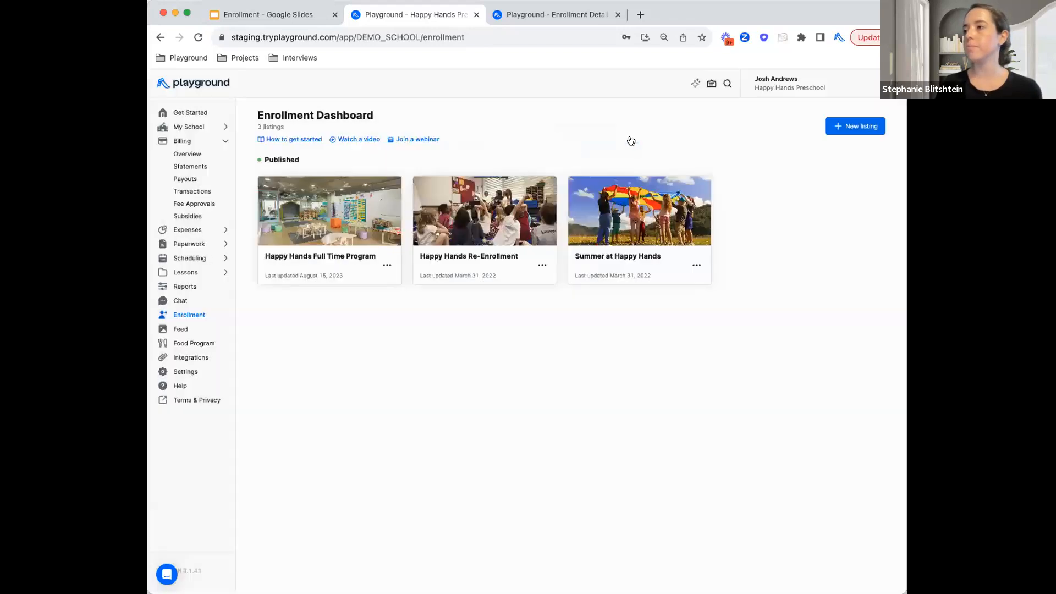
left_click(632, 138)
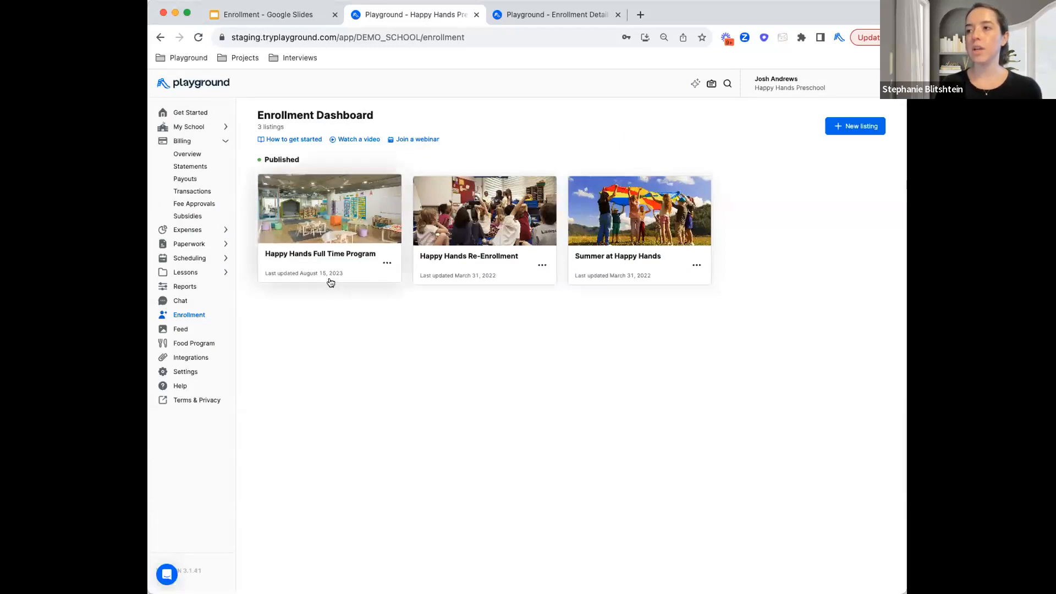
- Open the Happy Hands Full Time Program listing and look through its enrollment columns from Applied to Dropped
left_click(307, 257)
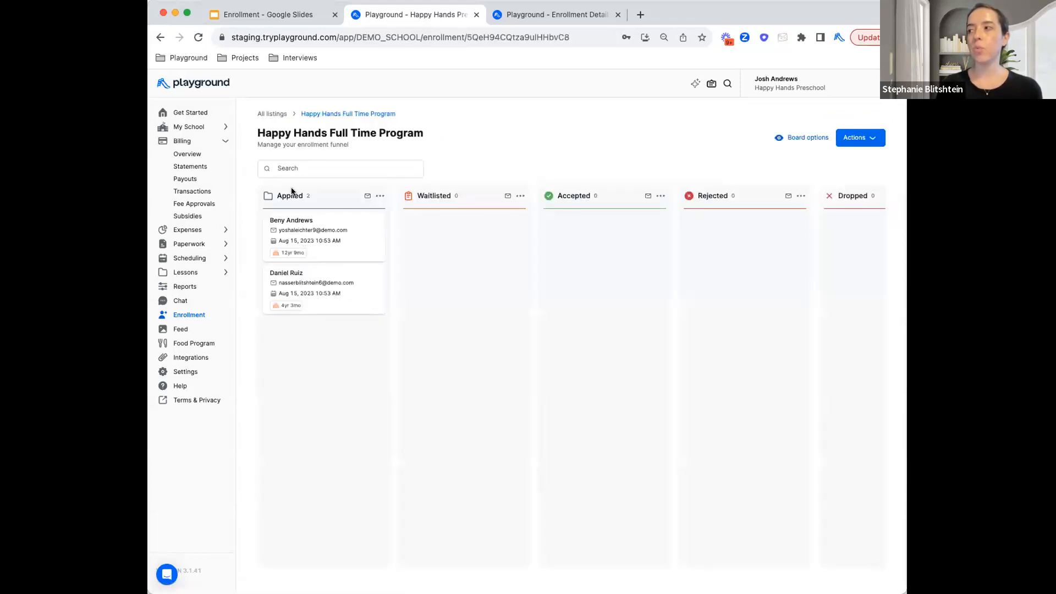
scroll(421, 296, "right", 3)
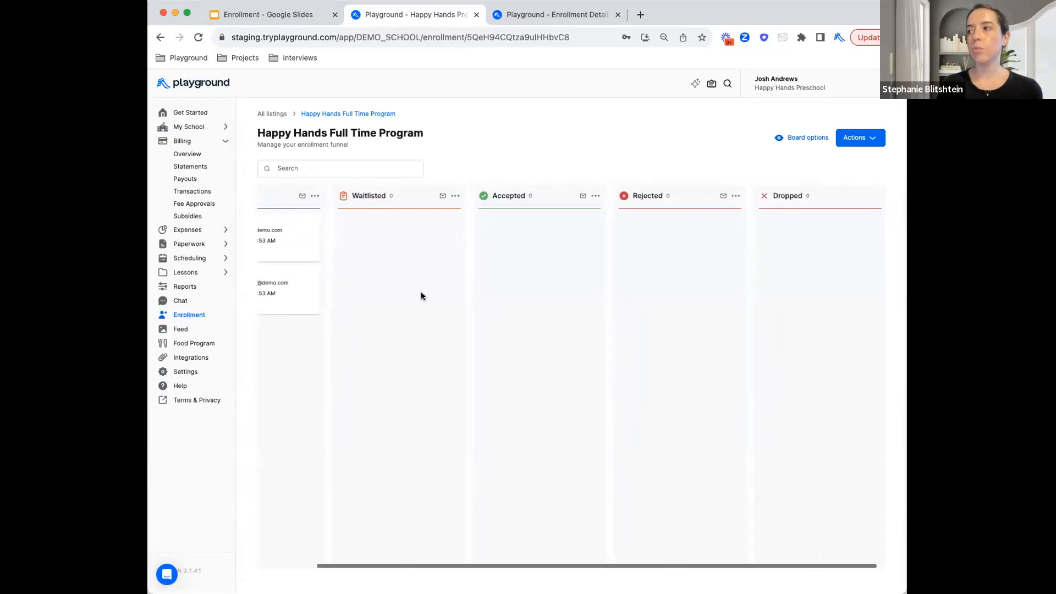
scroll(421, 296, "left", 3)
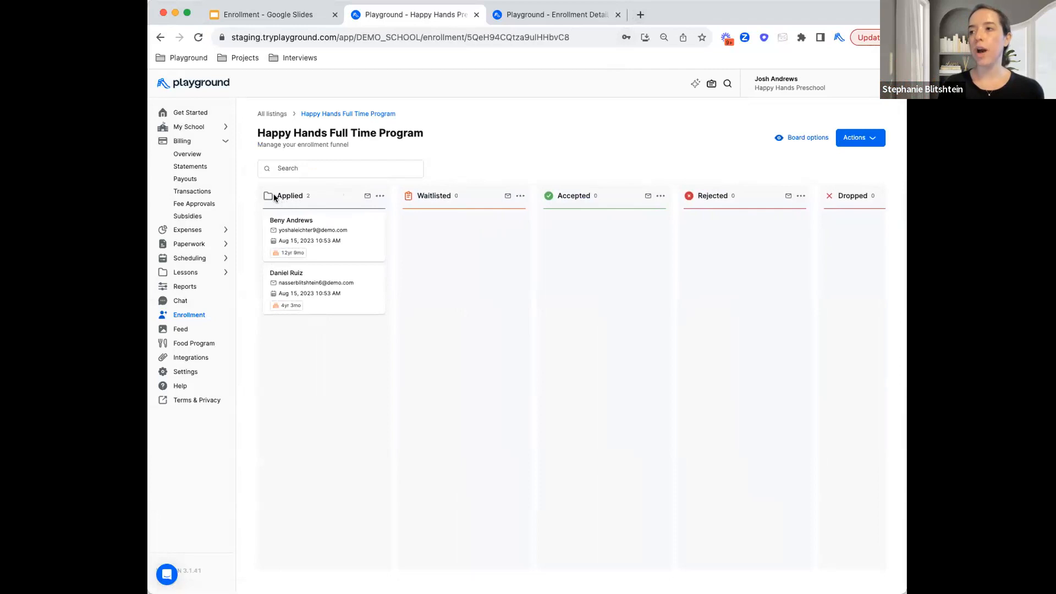
left_click_drag(275, 196, 299, 196)
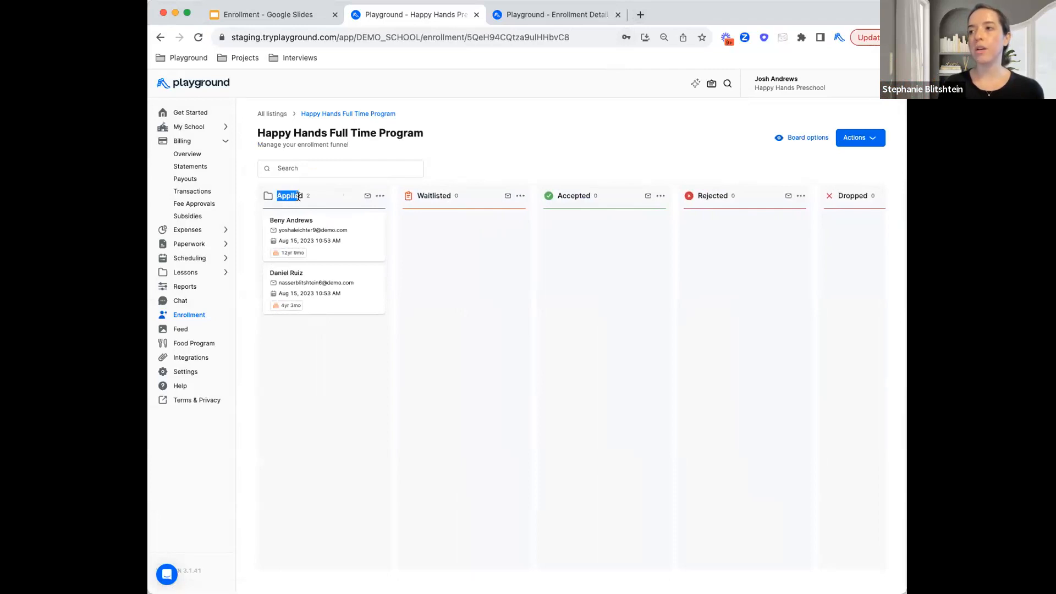
left_click(314, 198)
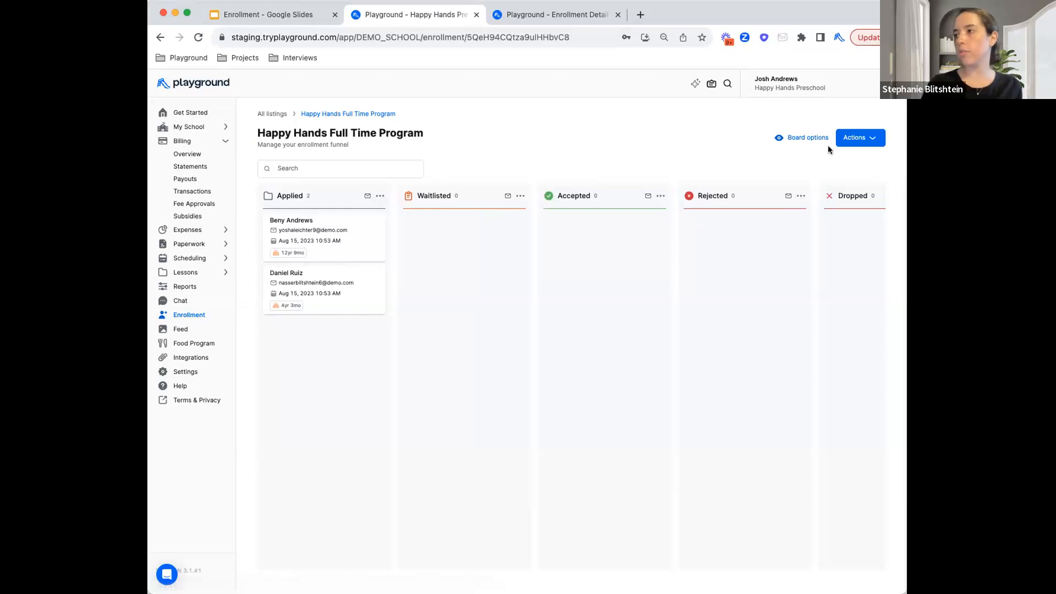
- Add Plan name, Has sibling and Documents to the board's displayed card properties and save the board options
left_click(812, 141)
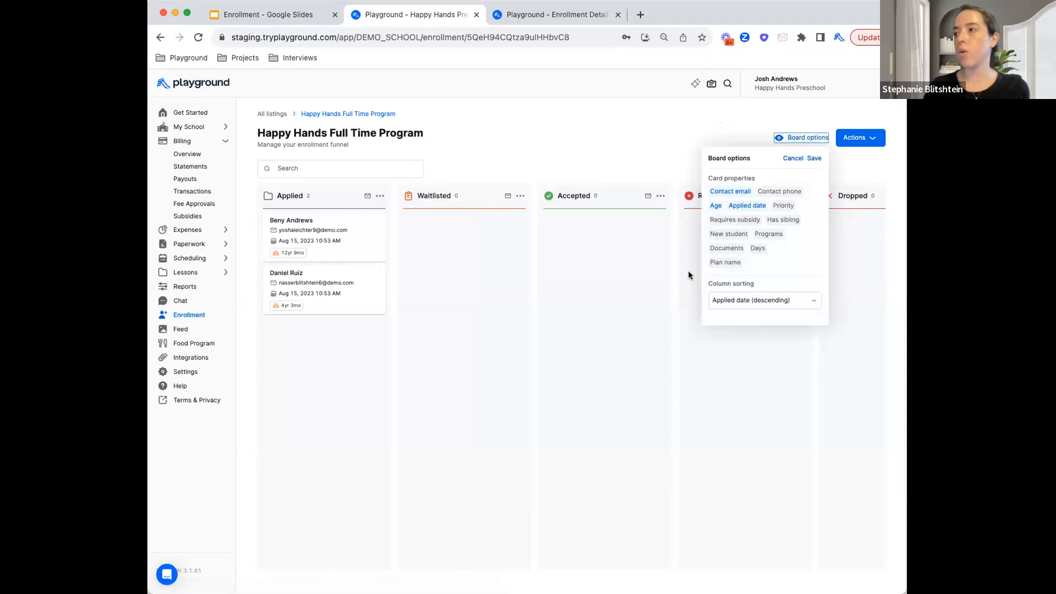
left_click(723, 263)
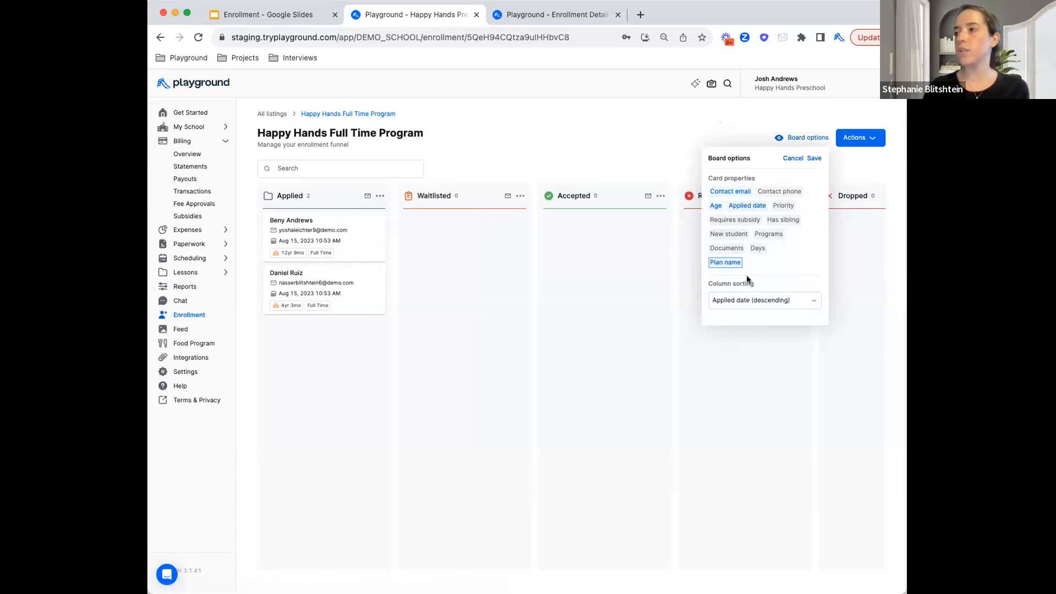
left_click(792, 220)
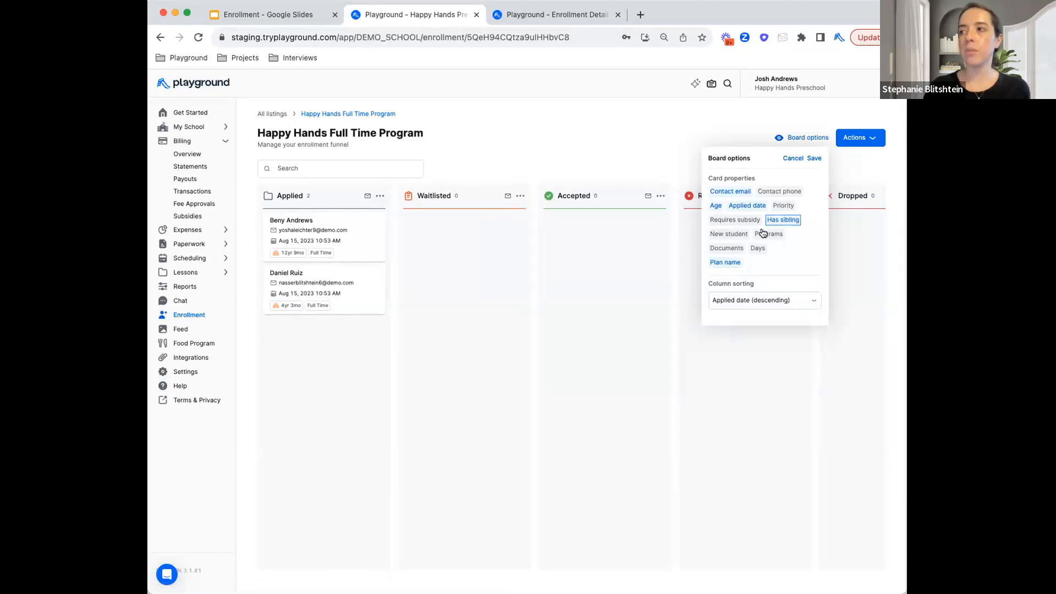
left_click(732, 250)
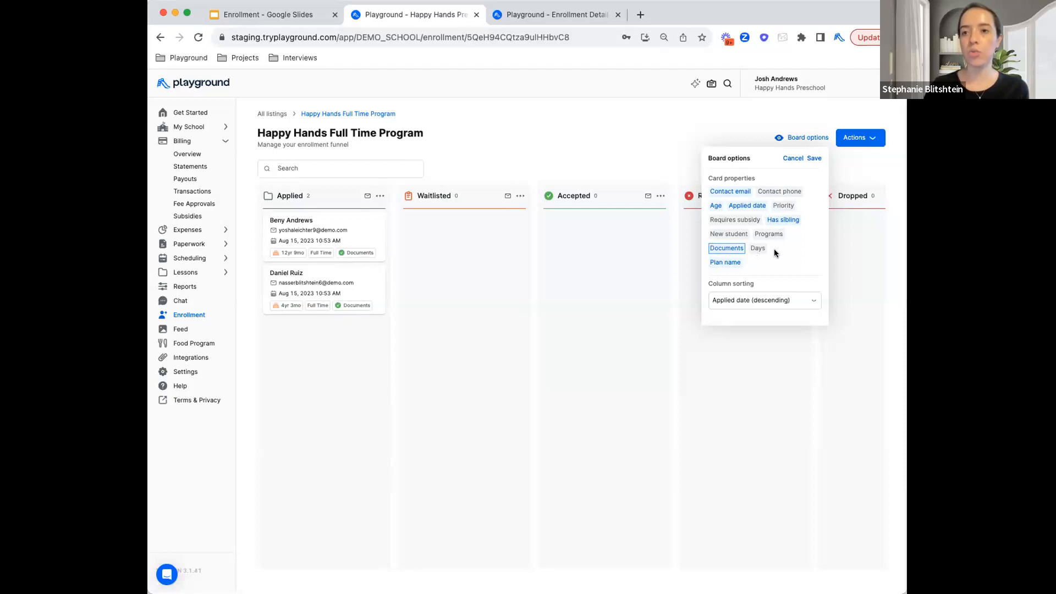
left_click(814, 160)
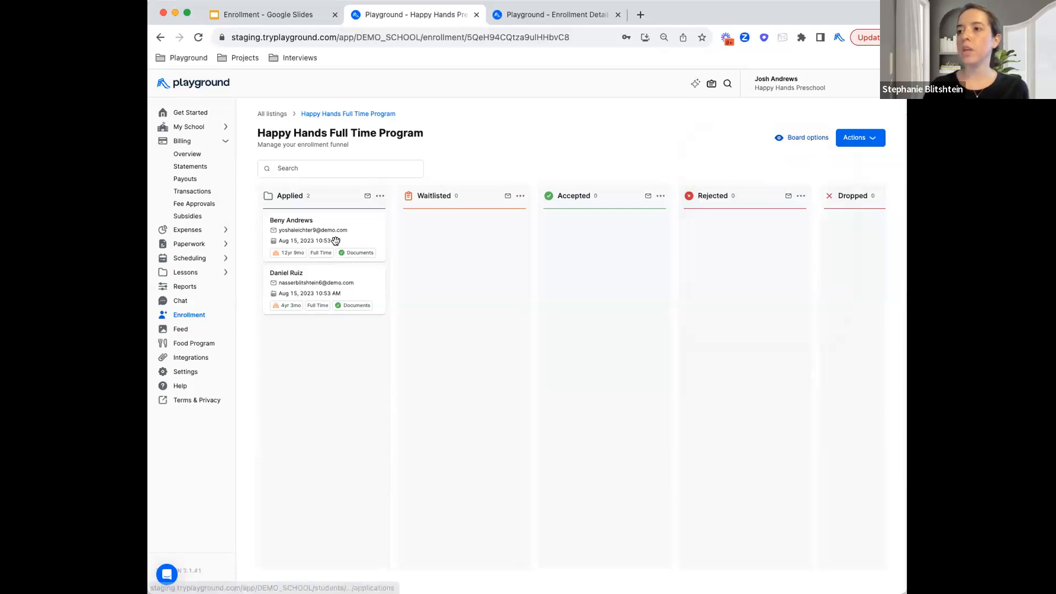
- Move the 12-year-old applicant's card from Applied to Waitlisted, save the change and look at the Waitlisted column's options
left_click_drag(283, 231, 454, 249)
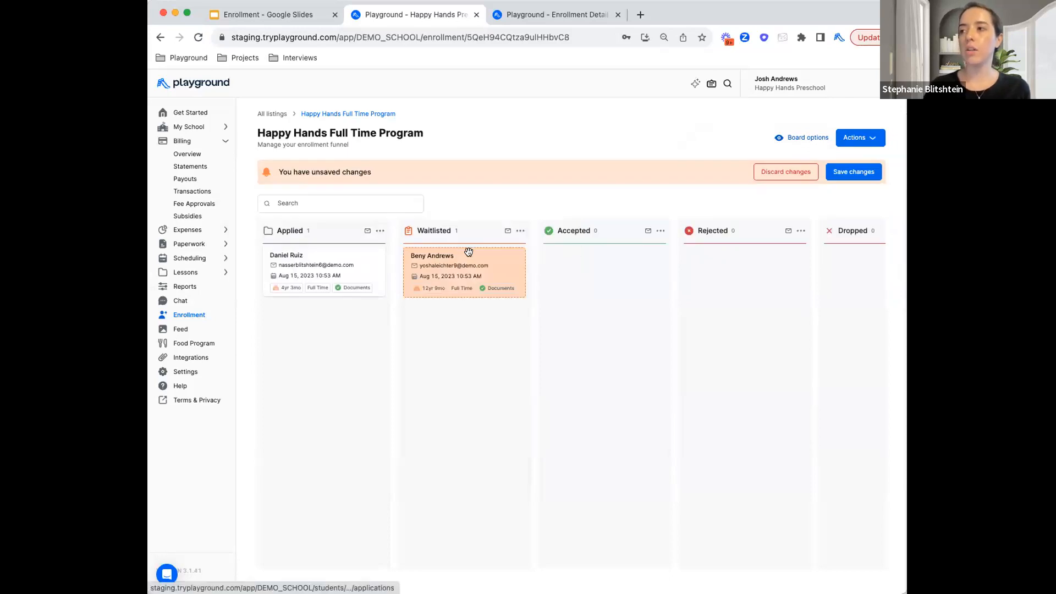
left_click(851, 172)
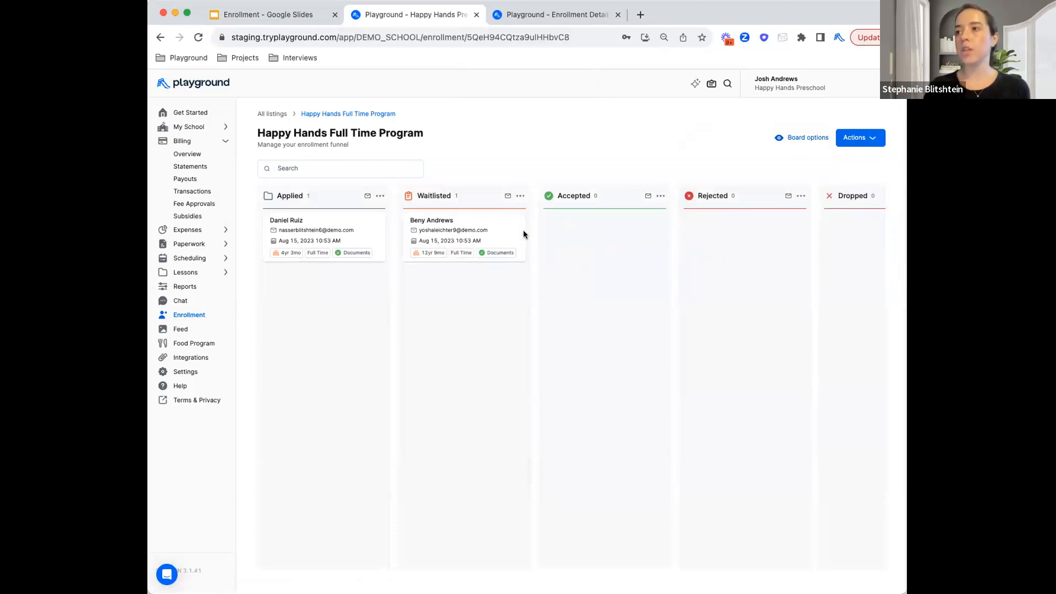
left_click(521, 197)
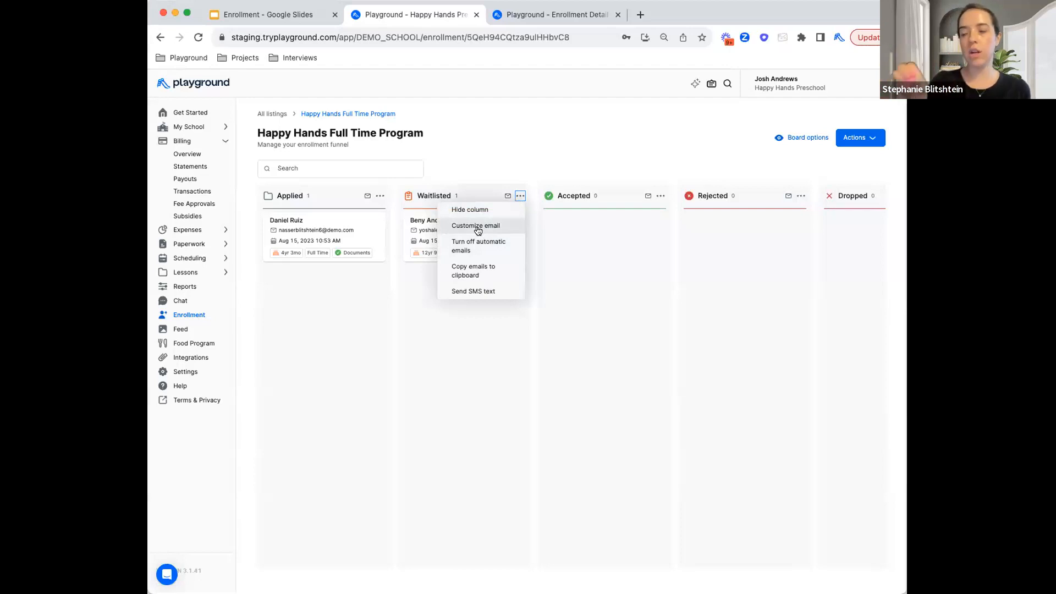
left_click(521, 197)
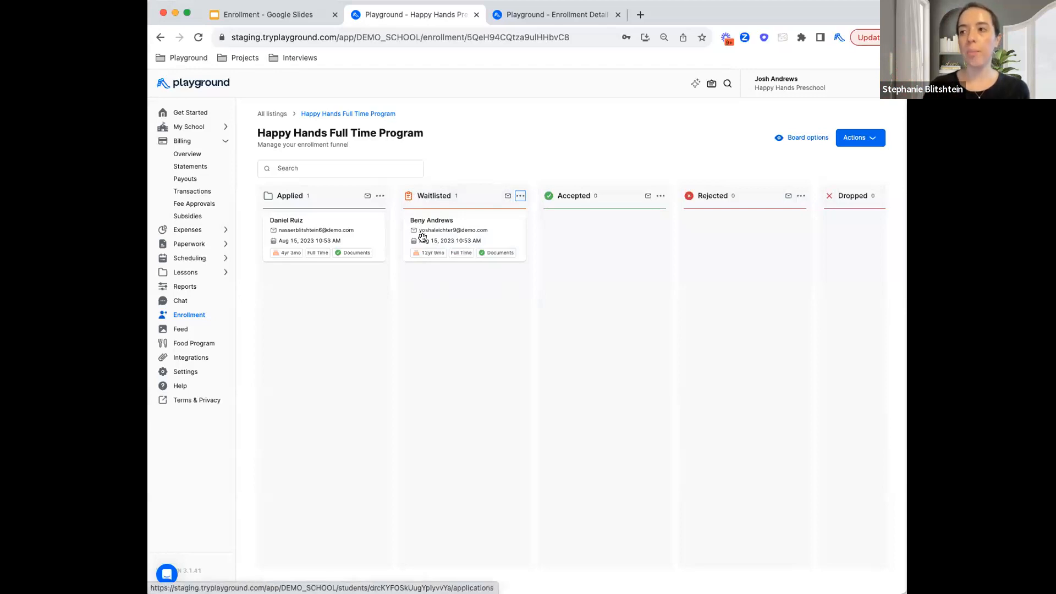
- Move the waitlisted applicant to Accepted and review the payment schedule of the Full Time charge item in the enrollment form
left_click_drag(433, 238, 576, 248)
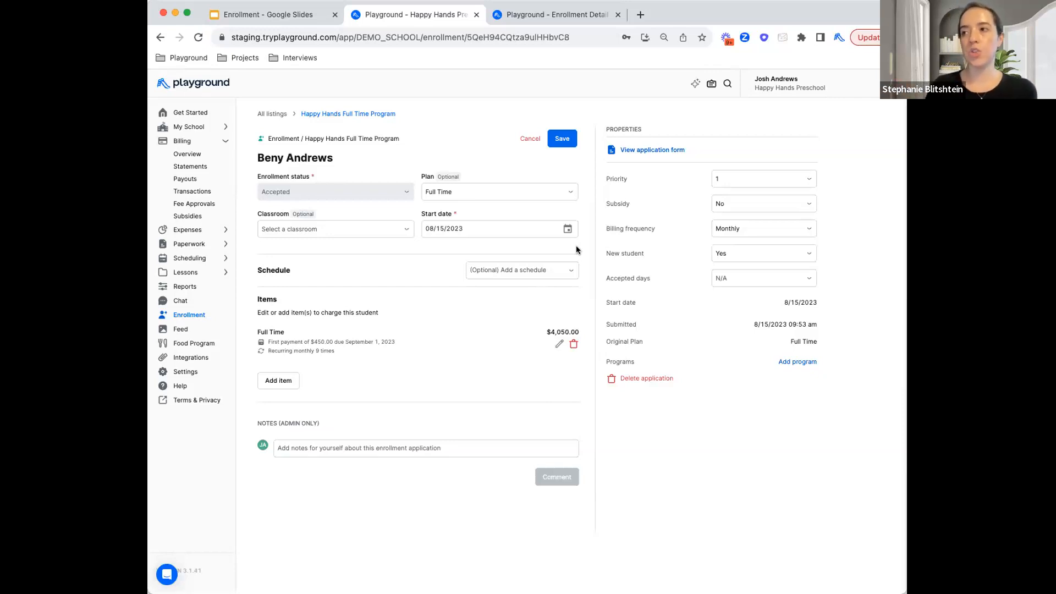
left_click_drag(257, 331, 284, 334)
left_click(284, 334)
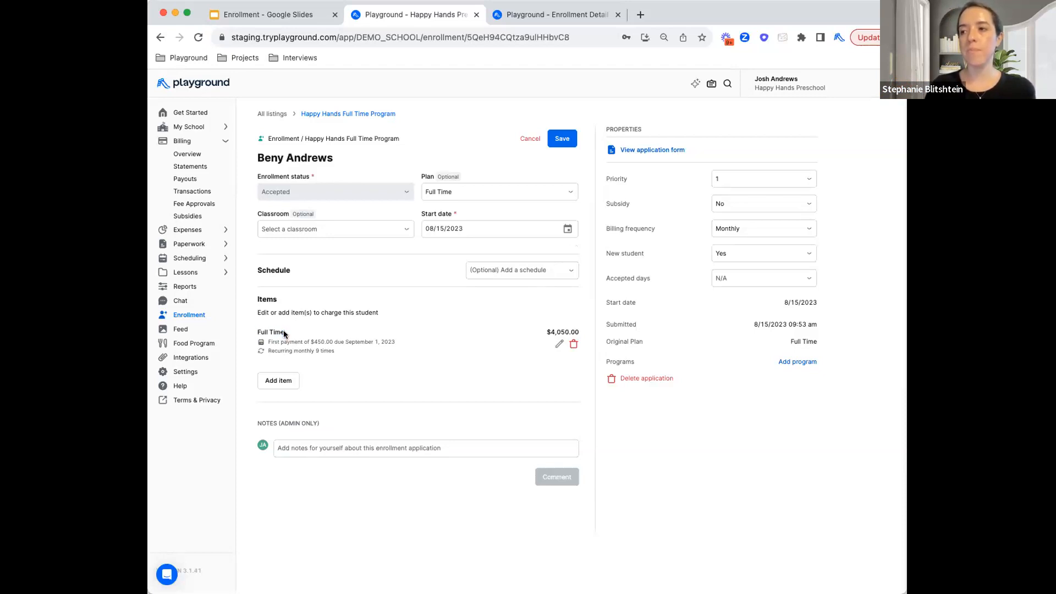
left_click(558, 347)
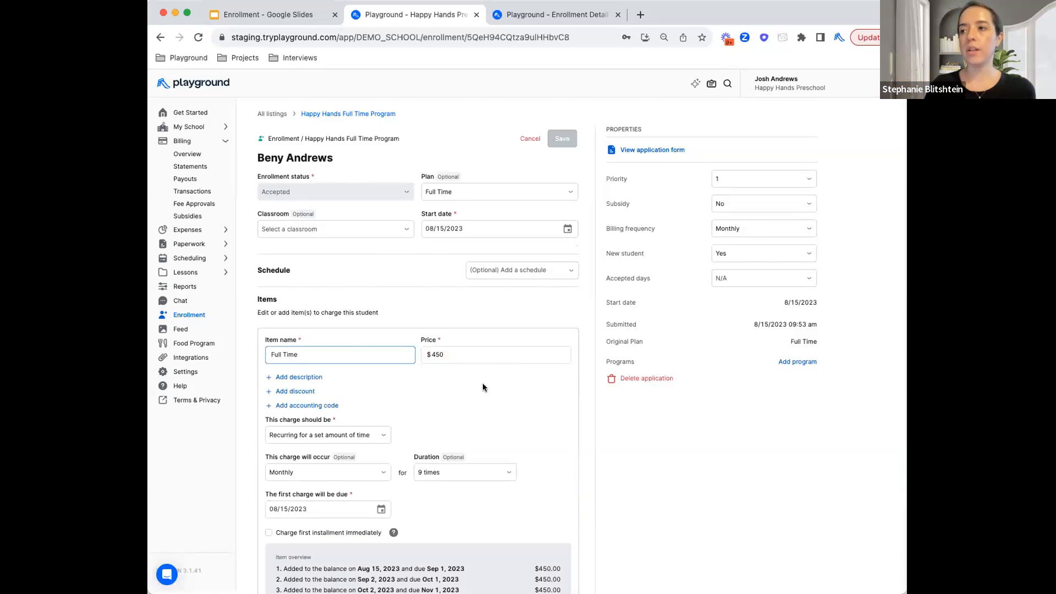
scroll(483, 384, "down", 3)
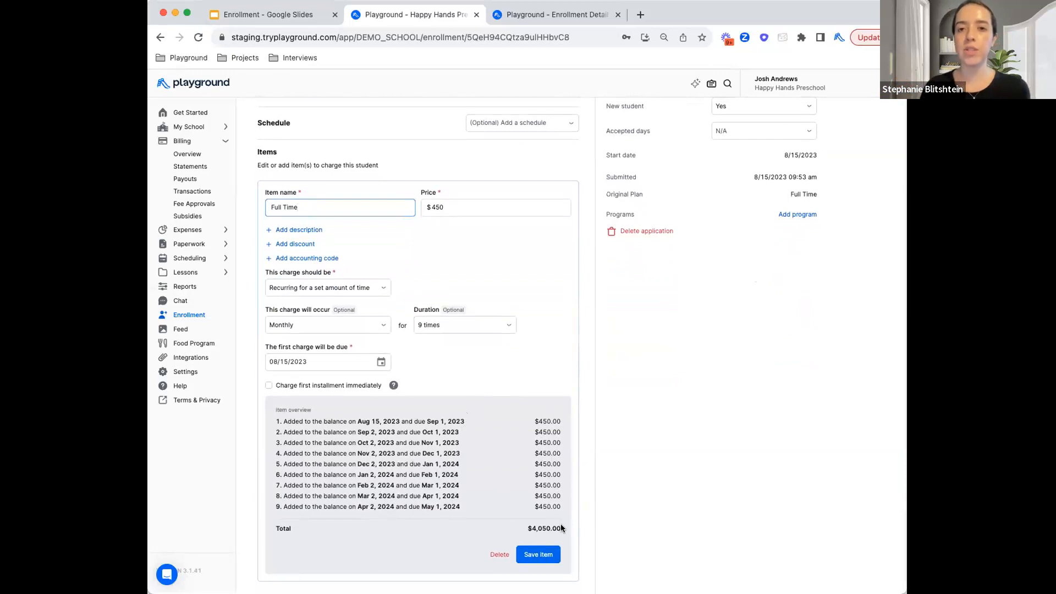
left_click(548, 555)
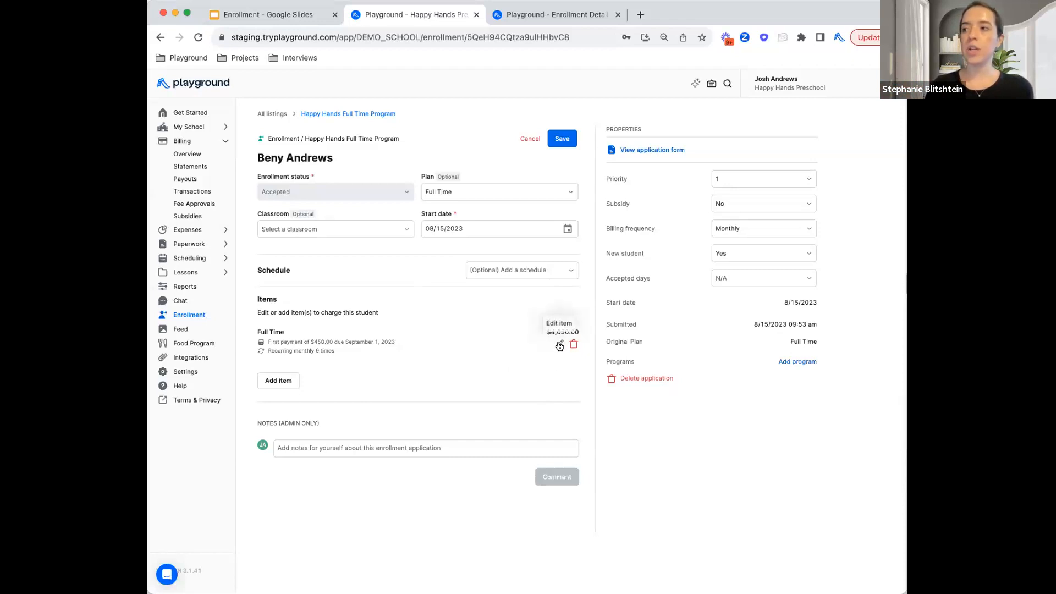
- Set the duration of the applicant's Full Time charge item to 8 times and save the item
left_click(560, 344)
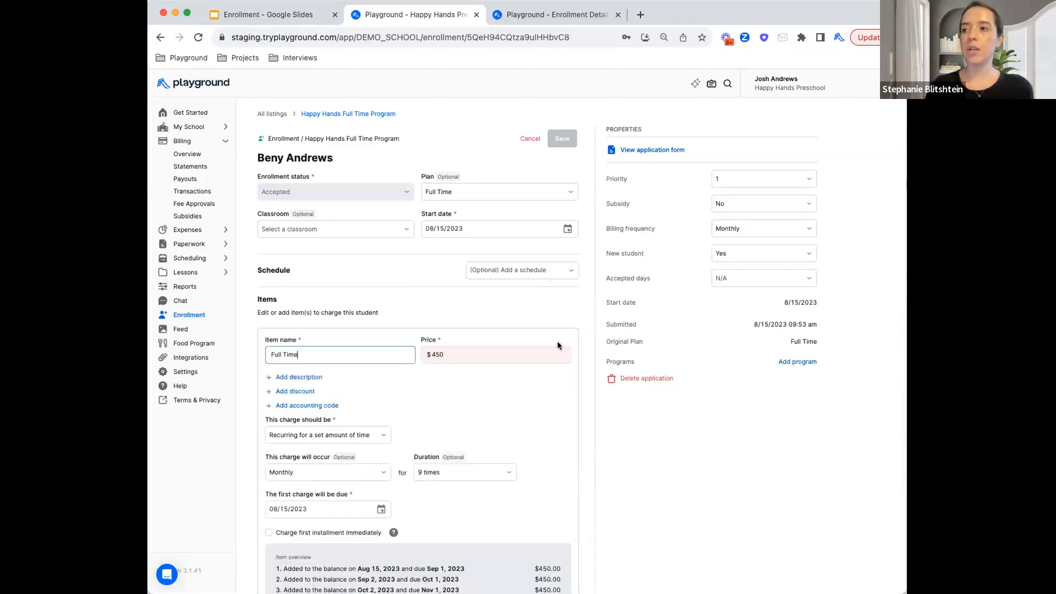
left_click(307, 394)
left_click(311, 393)
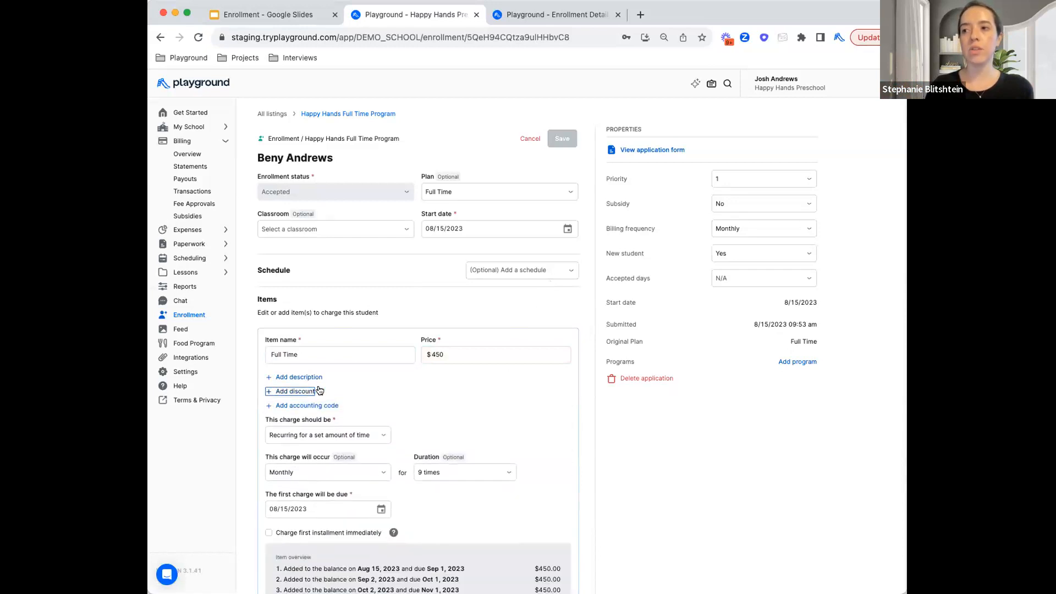
scroll(392, 333, "down", 4)
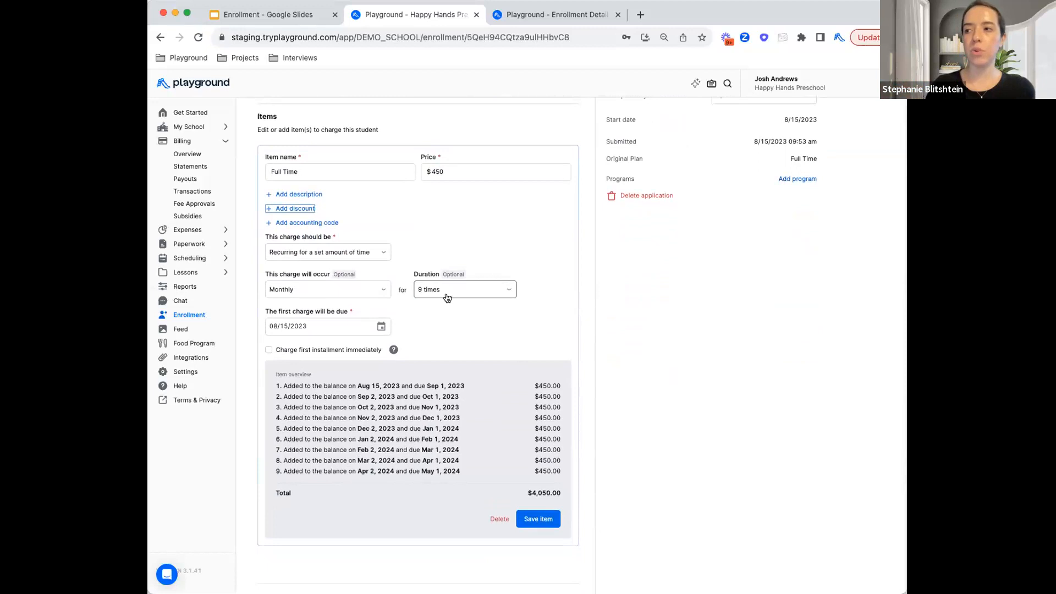
left_click(447, 299)
scroll(442, 336, "down", 2)
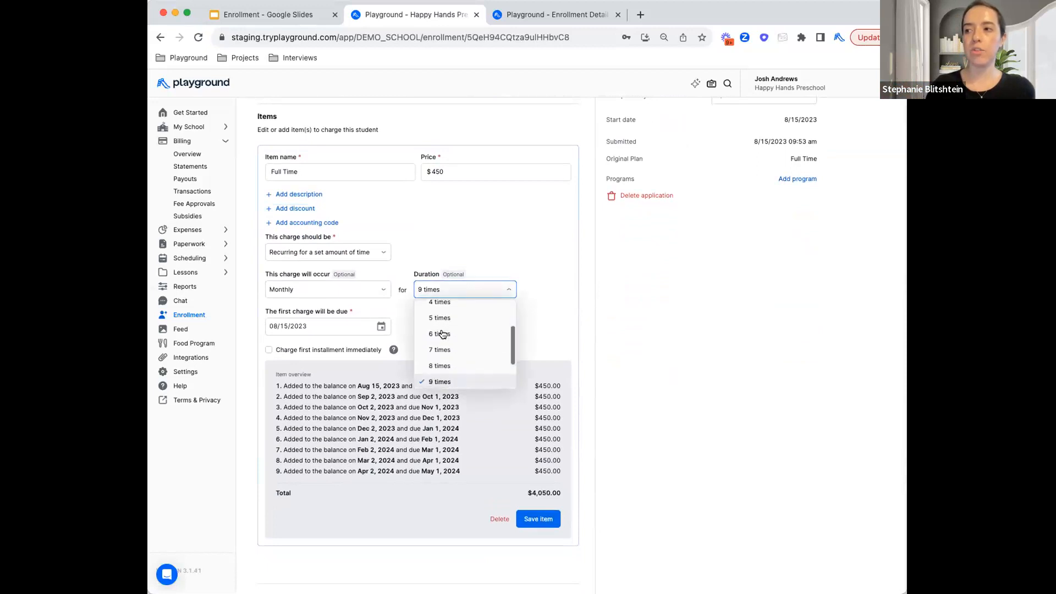
left_click(438, 365)
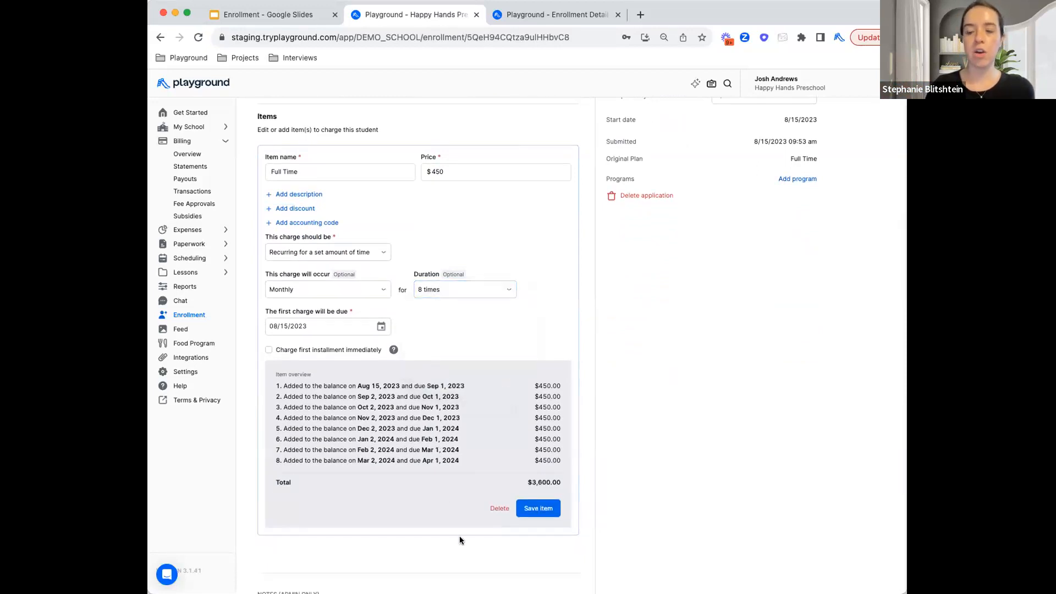
left_click(531, 511)
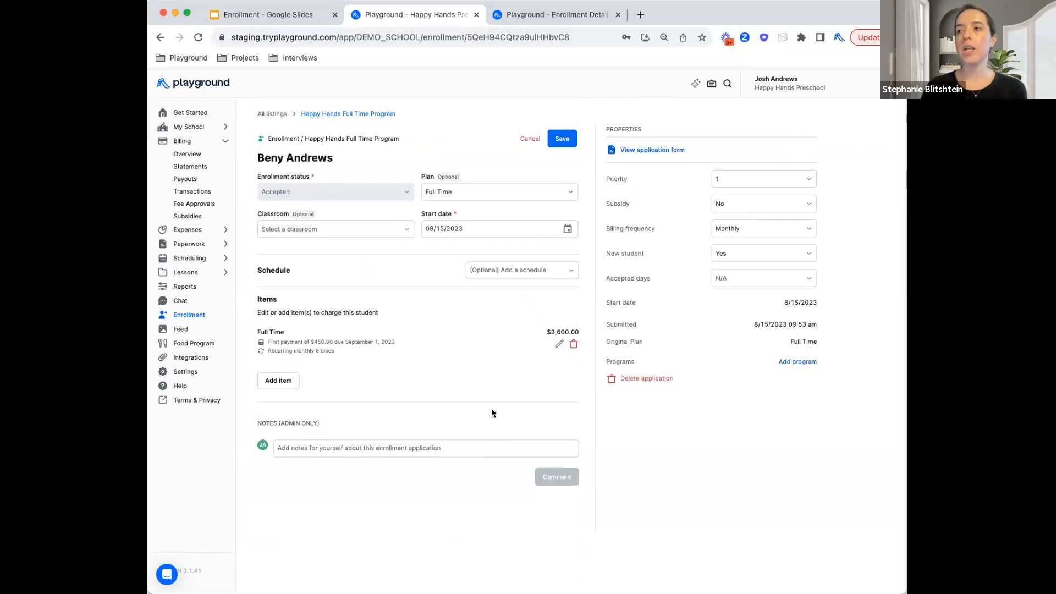
- Assign the accepted applicant the Red Group schedule and the Butterflies classroom, then save the enrollment form and the board changes
left_click(528, 272)
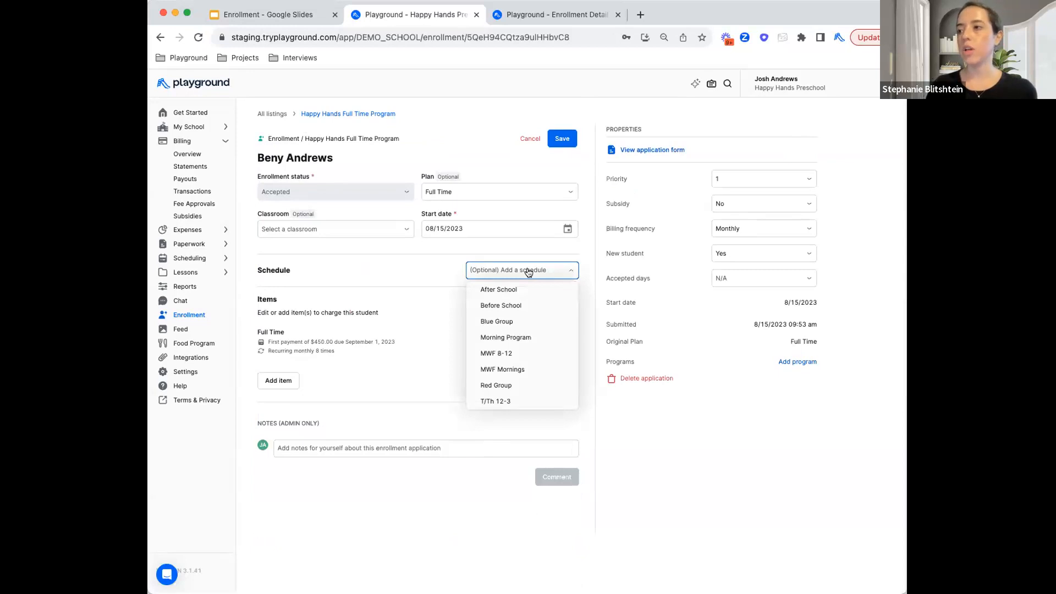
left_click(520, 385)
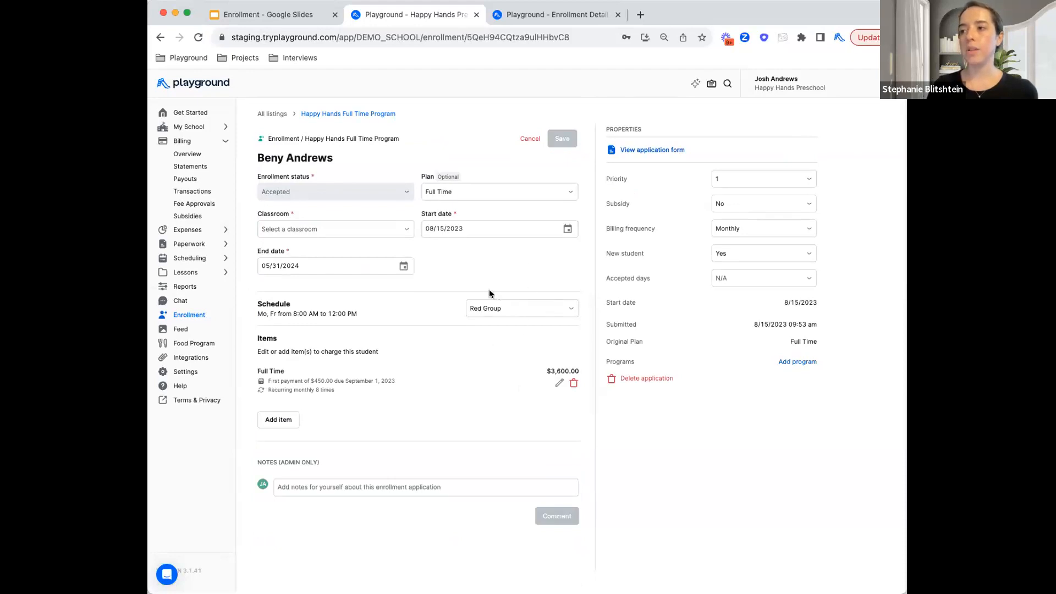
left_click(372, 227)
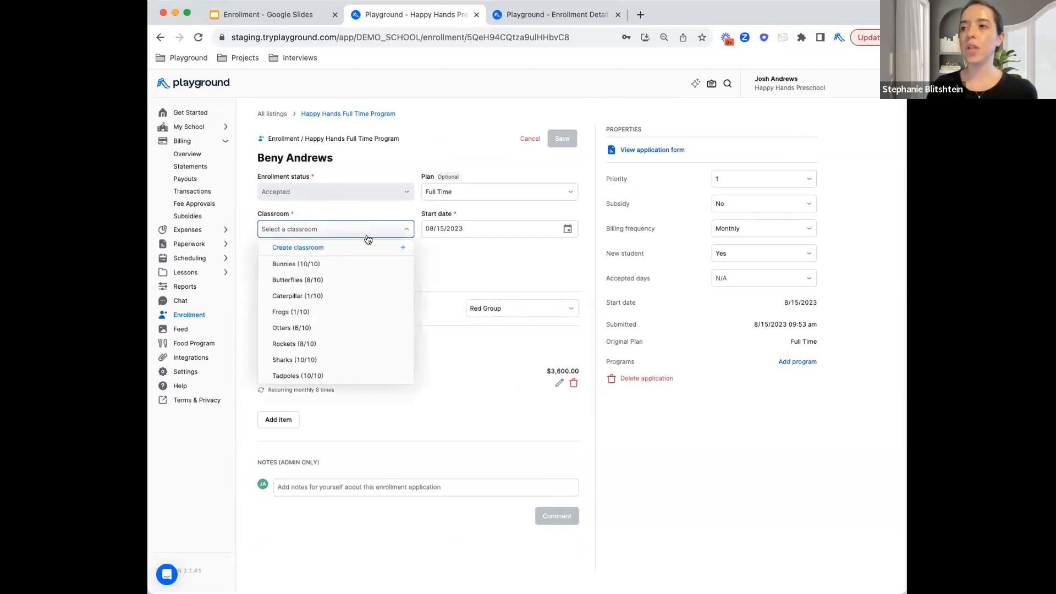
left_click(352, 279)
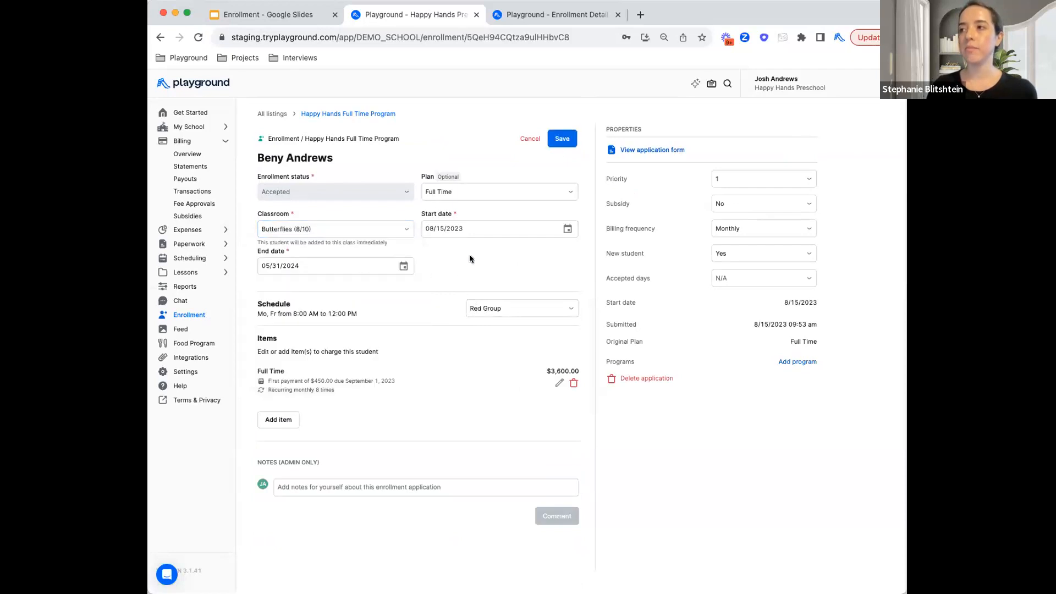
left_click(564, 142)
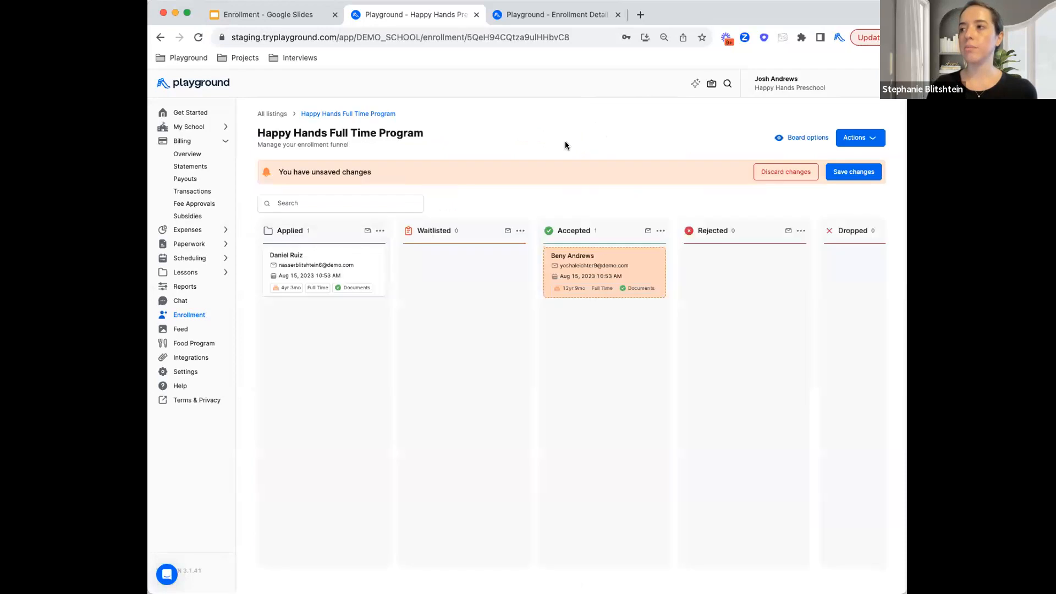
left_click(847, 173)
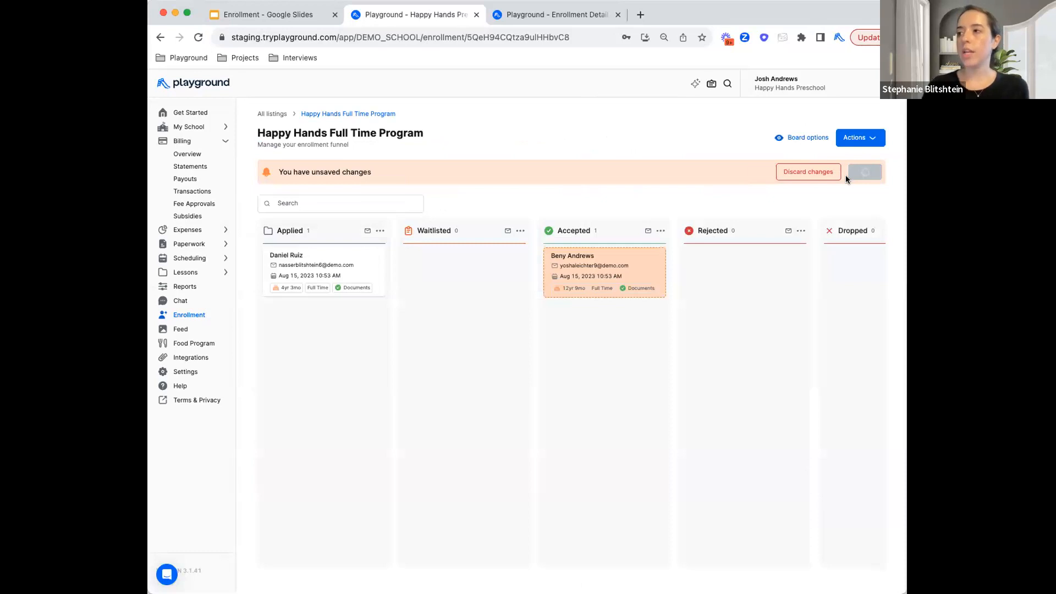
left_click_drag(557, 196, 606, 197)
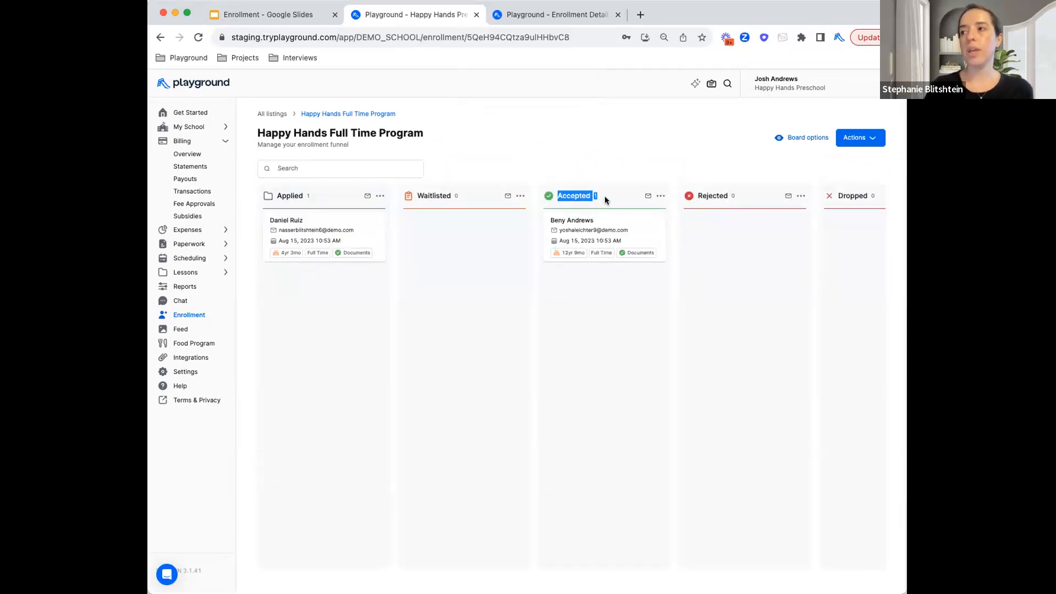
- Search the school's student list for the newly accepted student by first name and open the student's profile
left_click(182, 126)
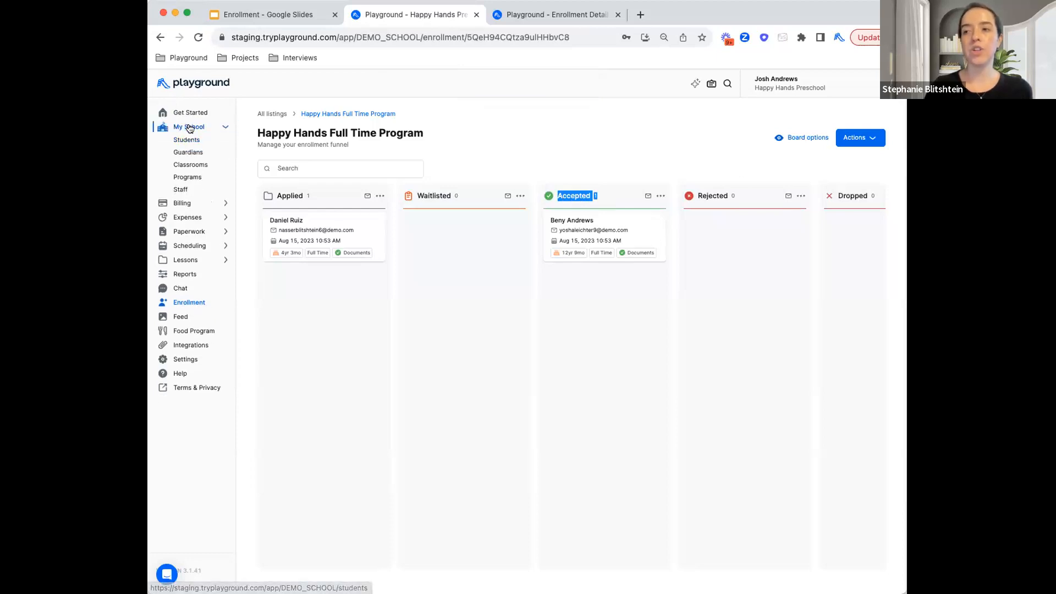
left_click(183, 141)
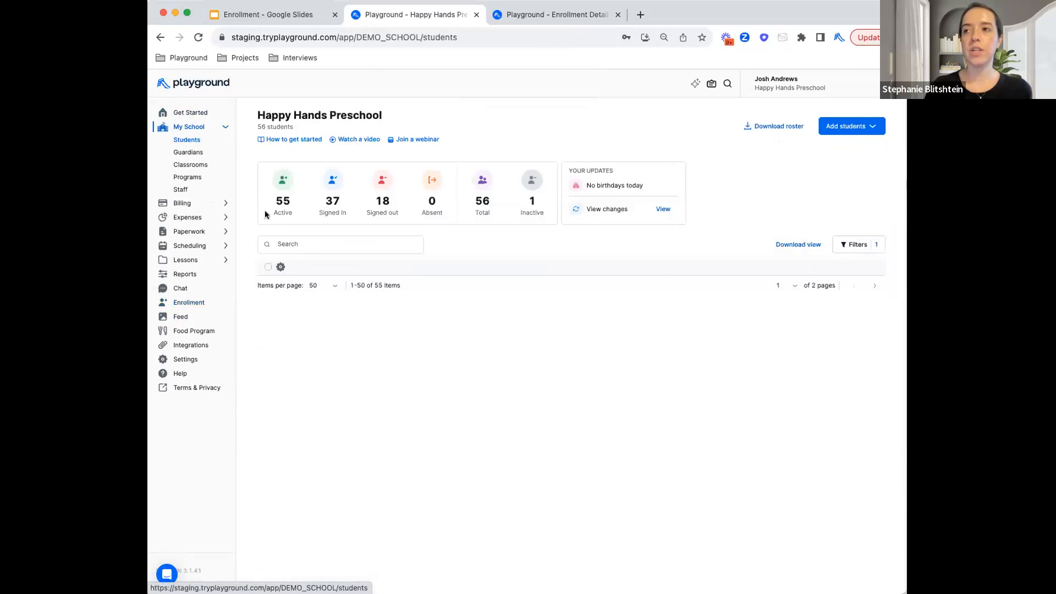
left_click(286, 243)
type("beny")
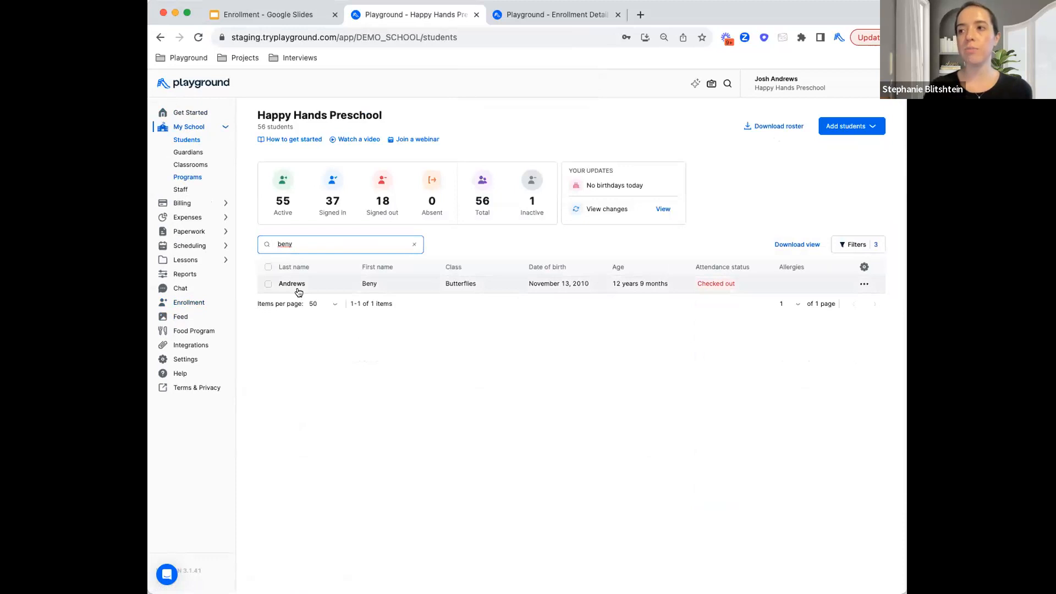
left_click(297, 287)
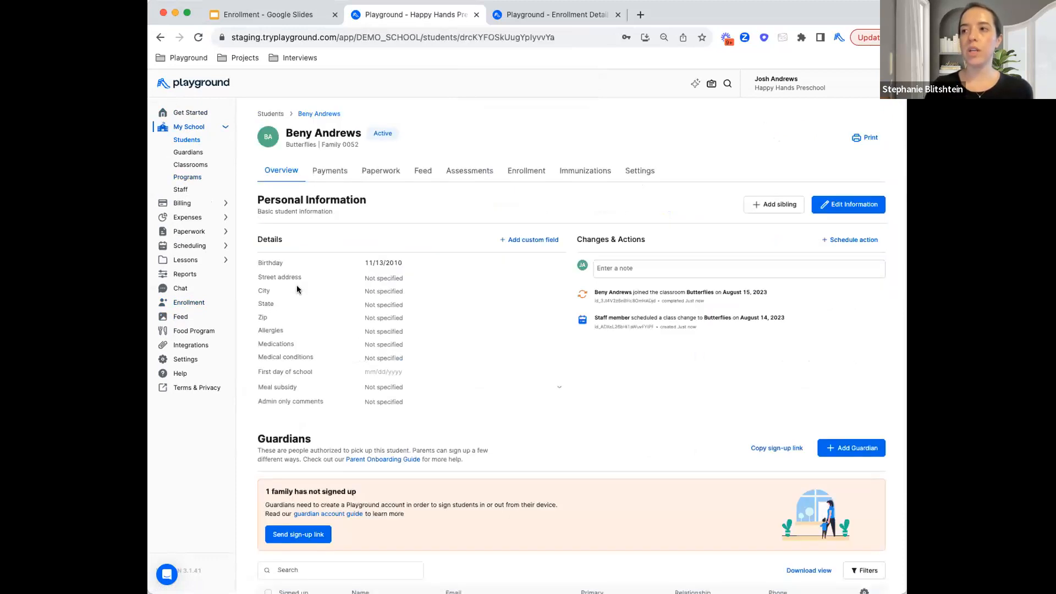
- Review the student's payment summary and debits, including the Full Time charge, and return to the profile overview
left_click(330, 172)
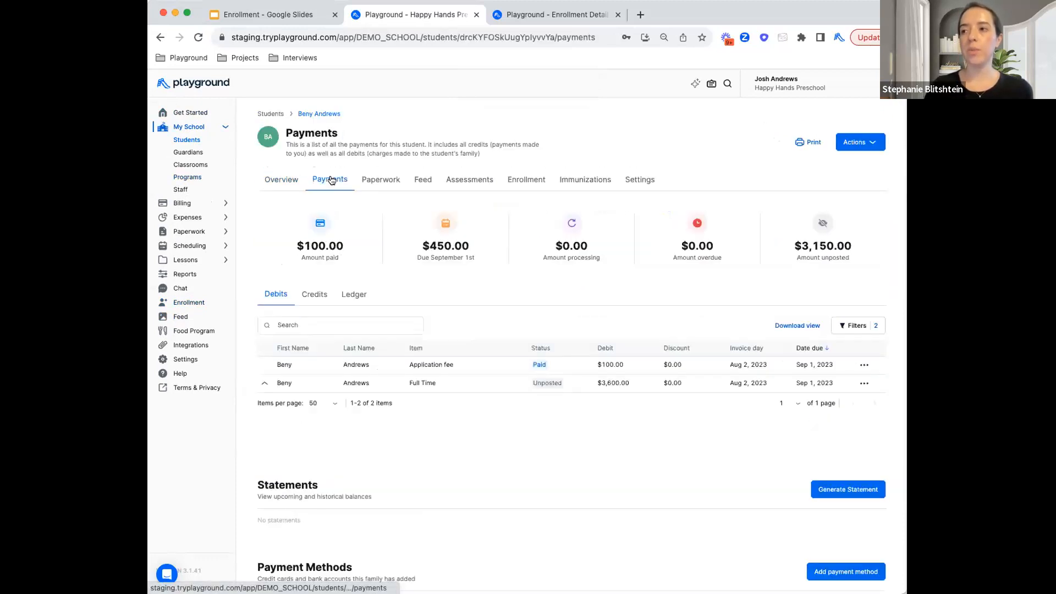
left_click(368, 390)
left_click(368, 390)
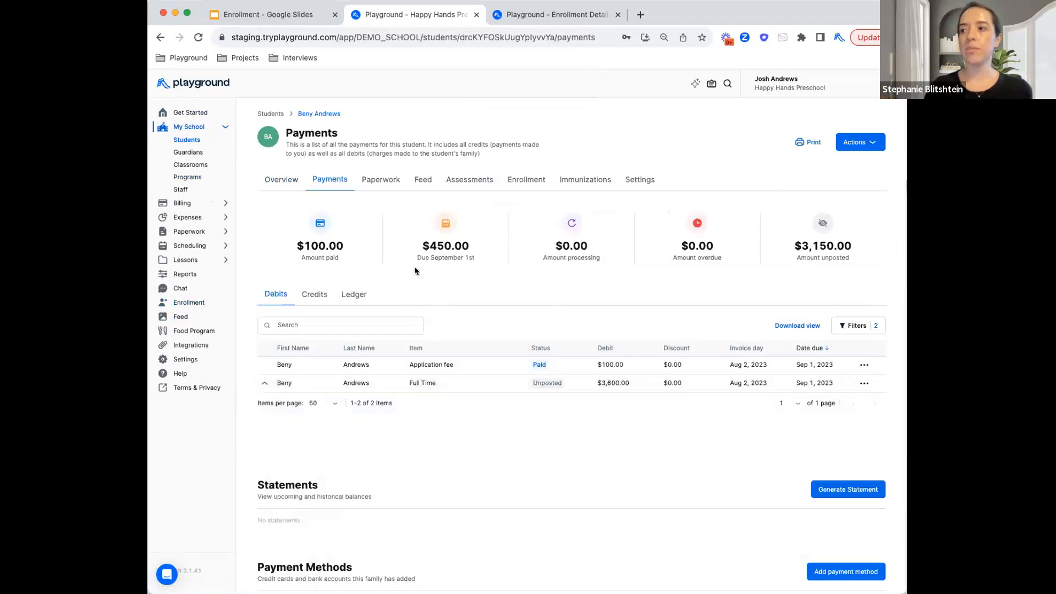
mouse_move(483, 237)
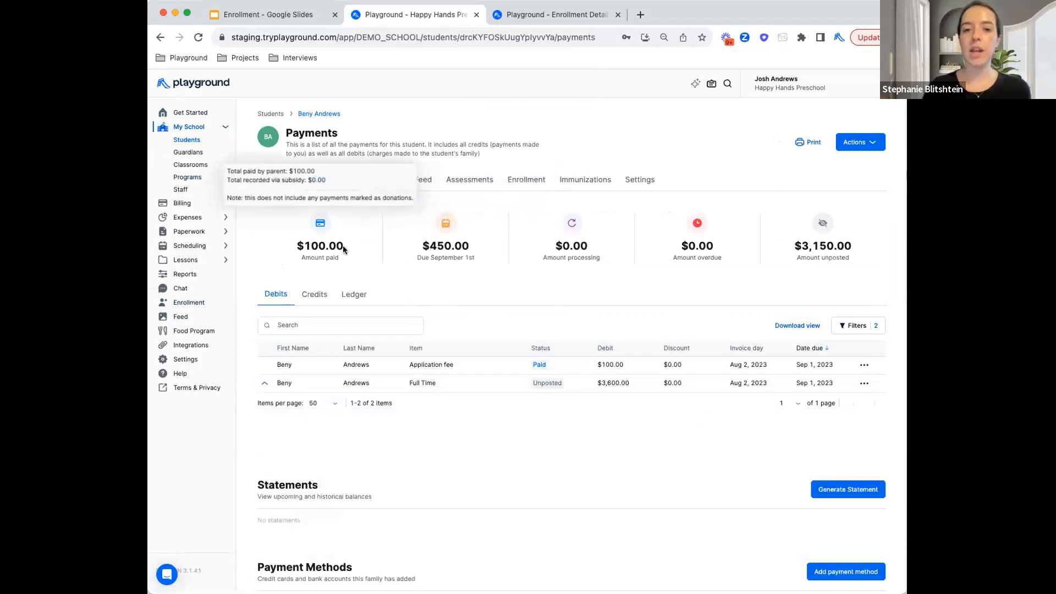
left_click(263, 180)
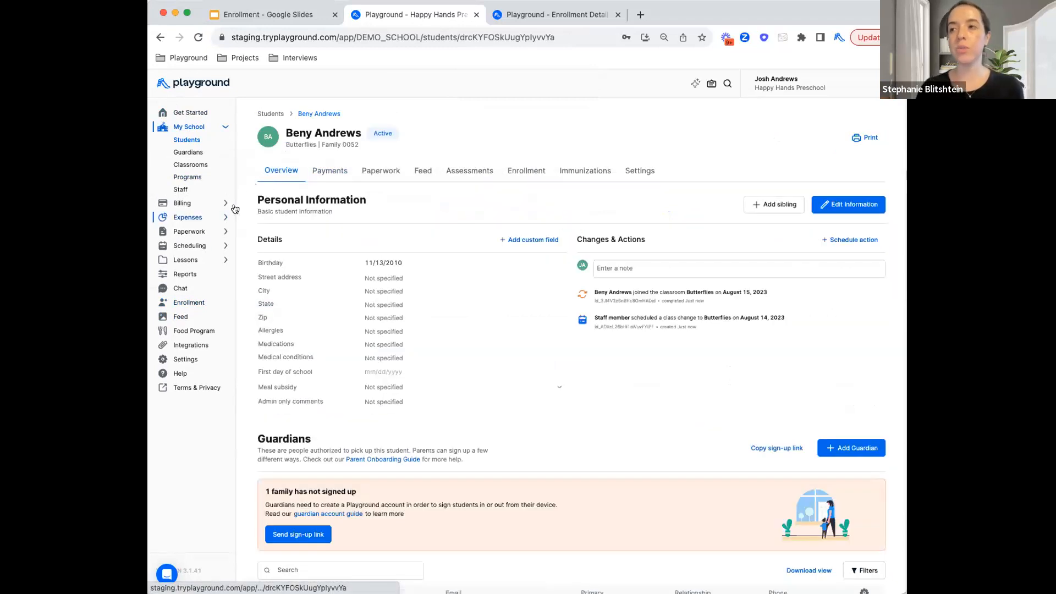
- Revisit the Happy Hands Full Time Program application board and return to the list of enrollment listings
left_click(193, 304)
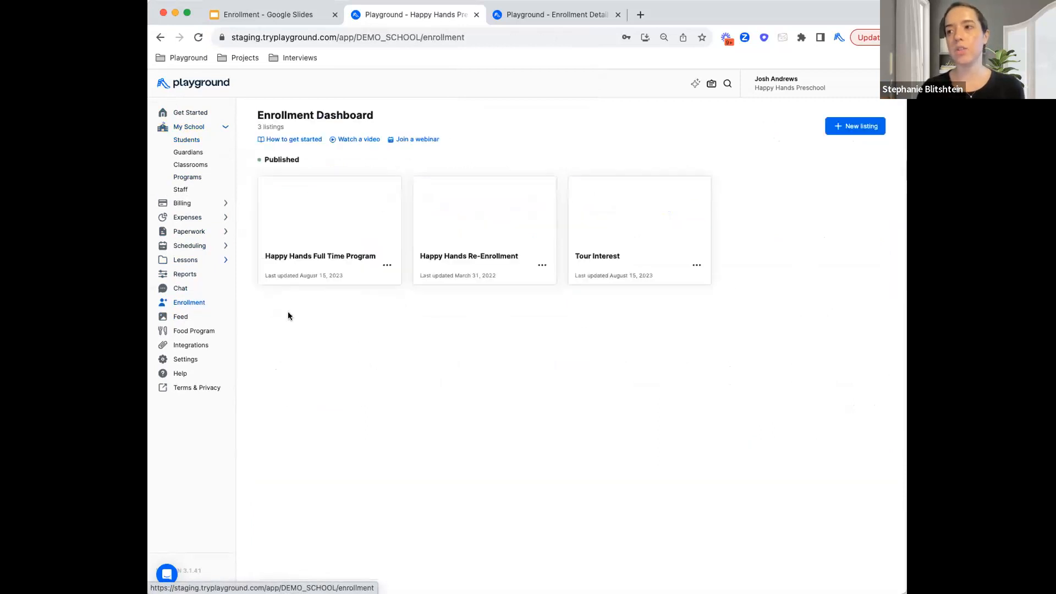
left_click(323, 265)
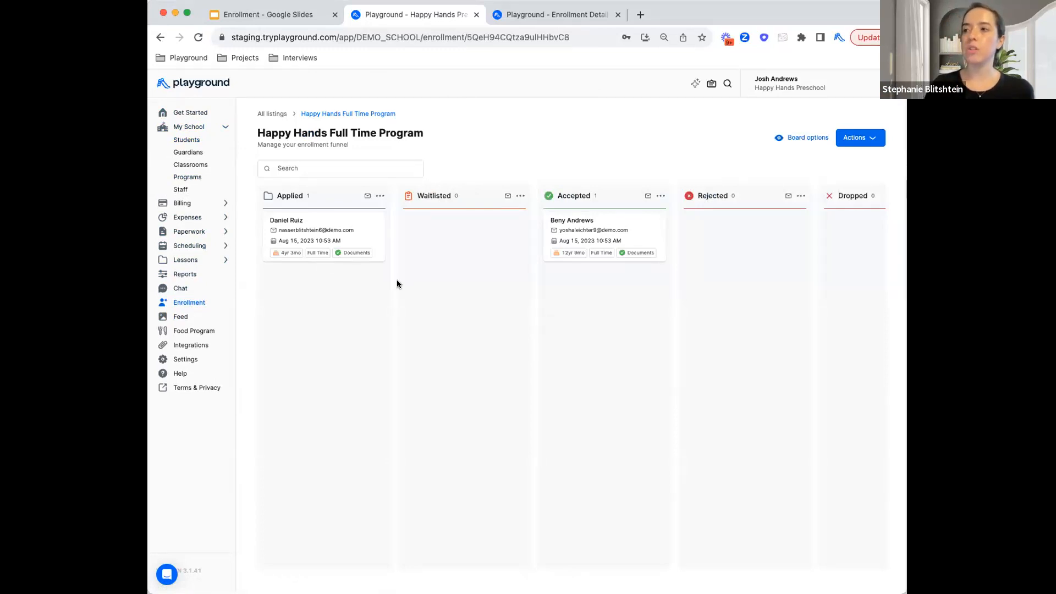
left_click(198, 303)
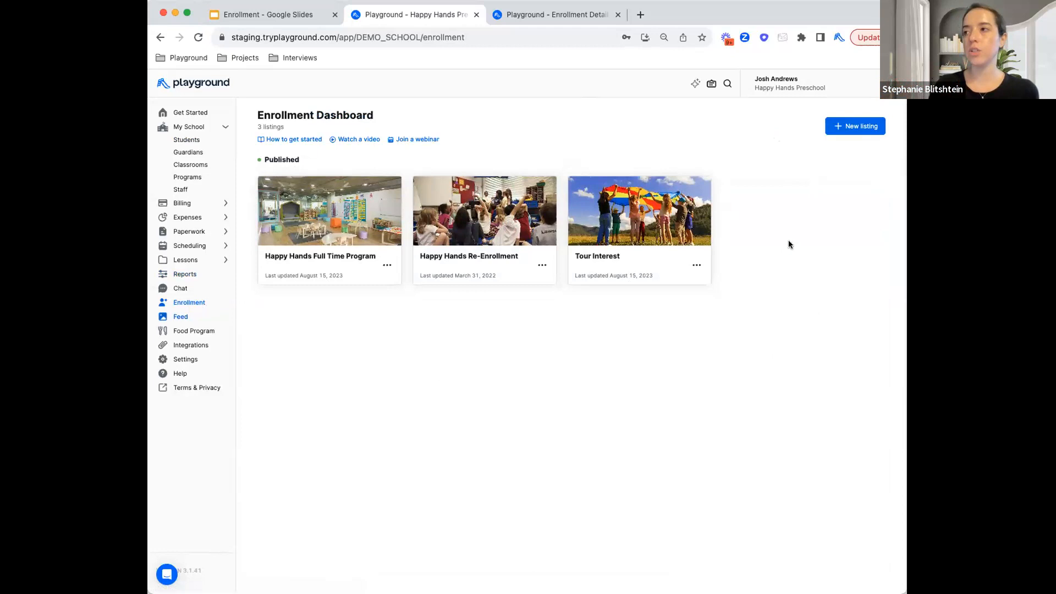
- Create a new enrollment listing named "2023 - 24 School Year"
left_click(857, 131)
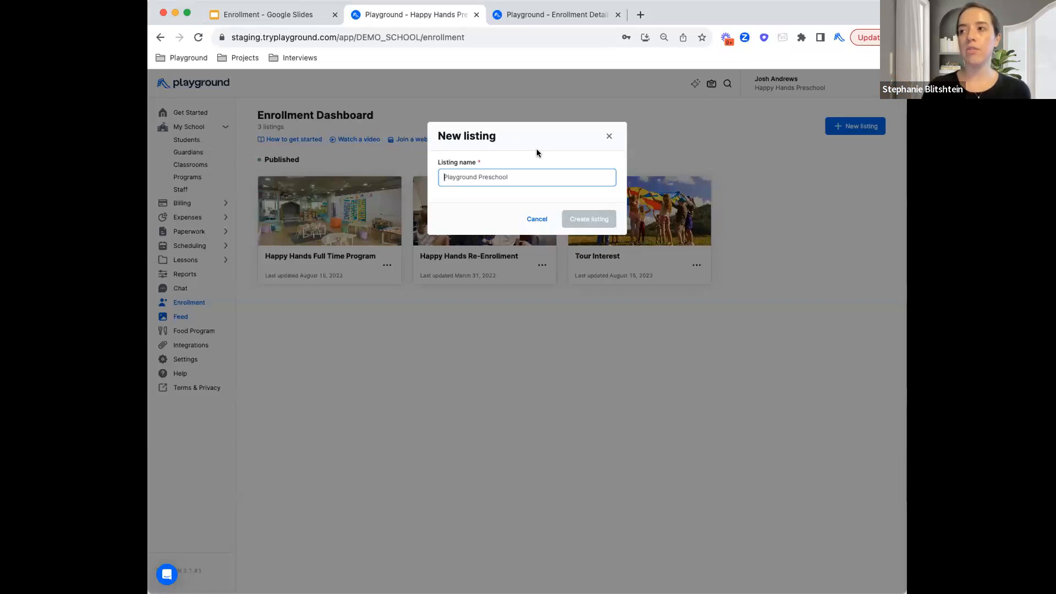
type("20")
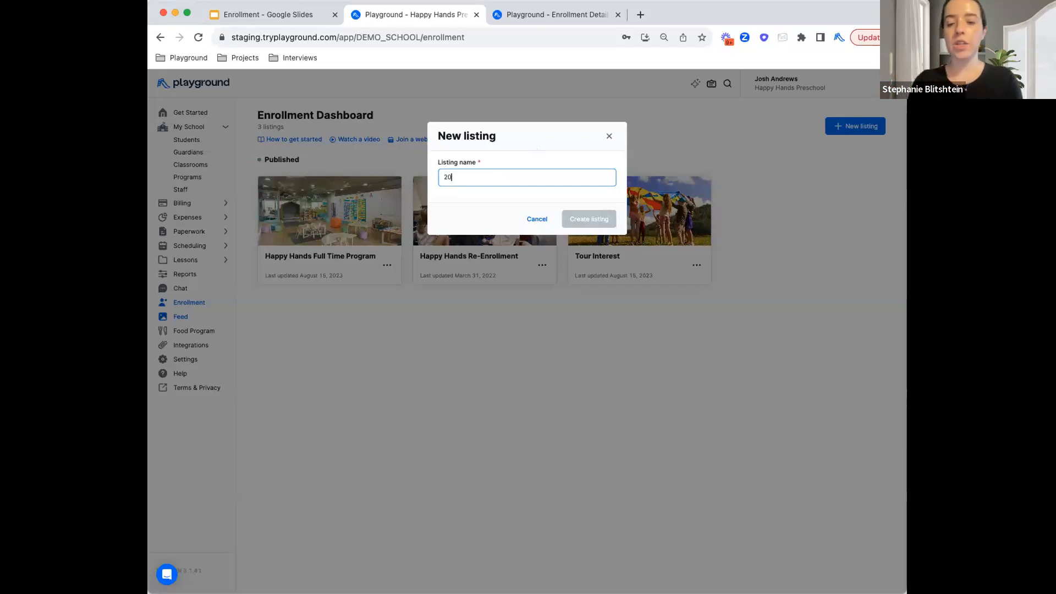
type("23 - 24 S")
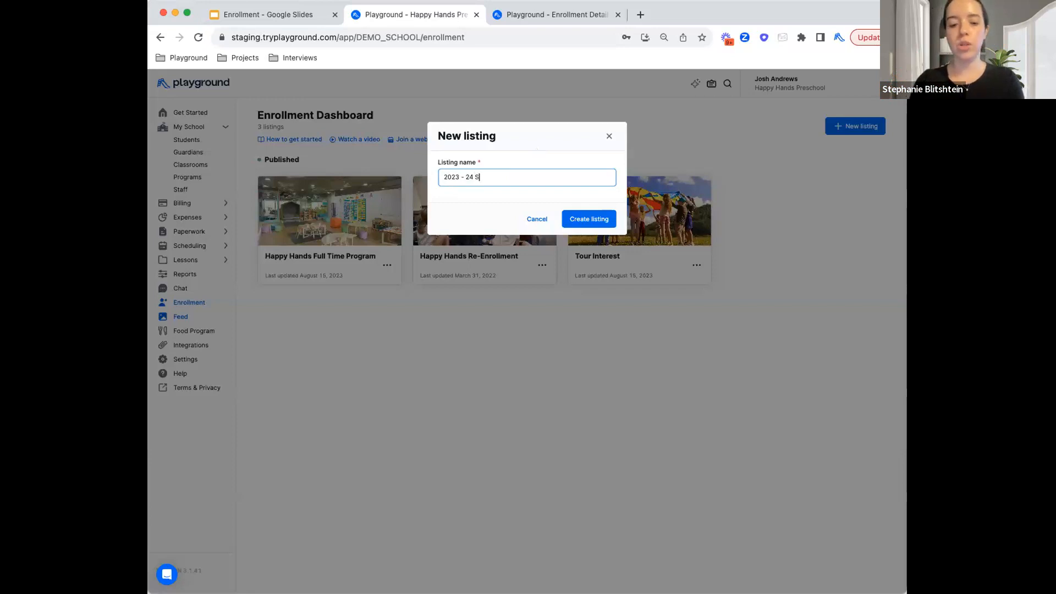
type("chool Year")
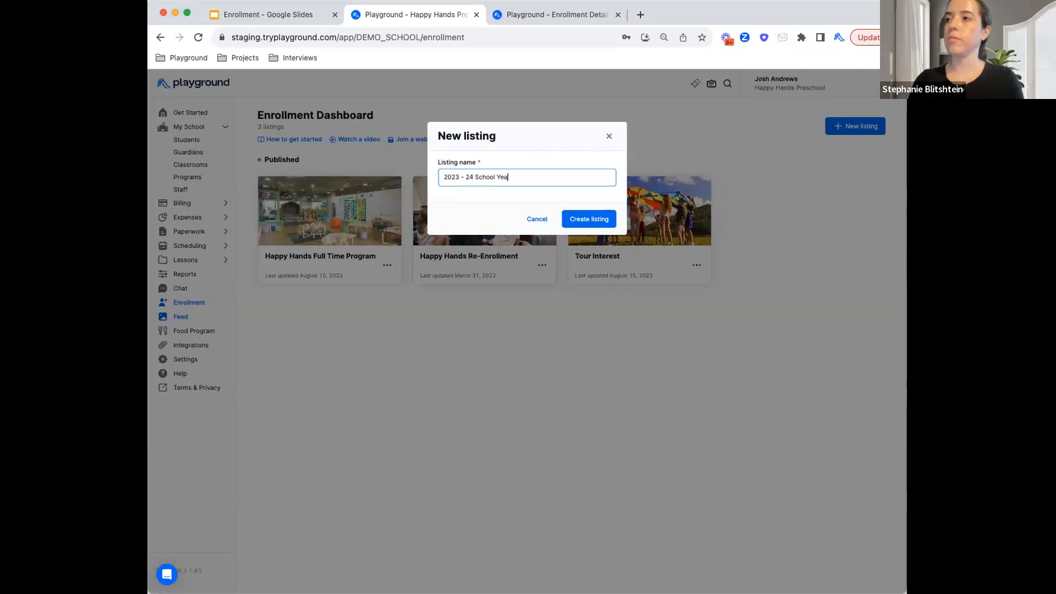
left_click(596, 219)
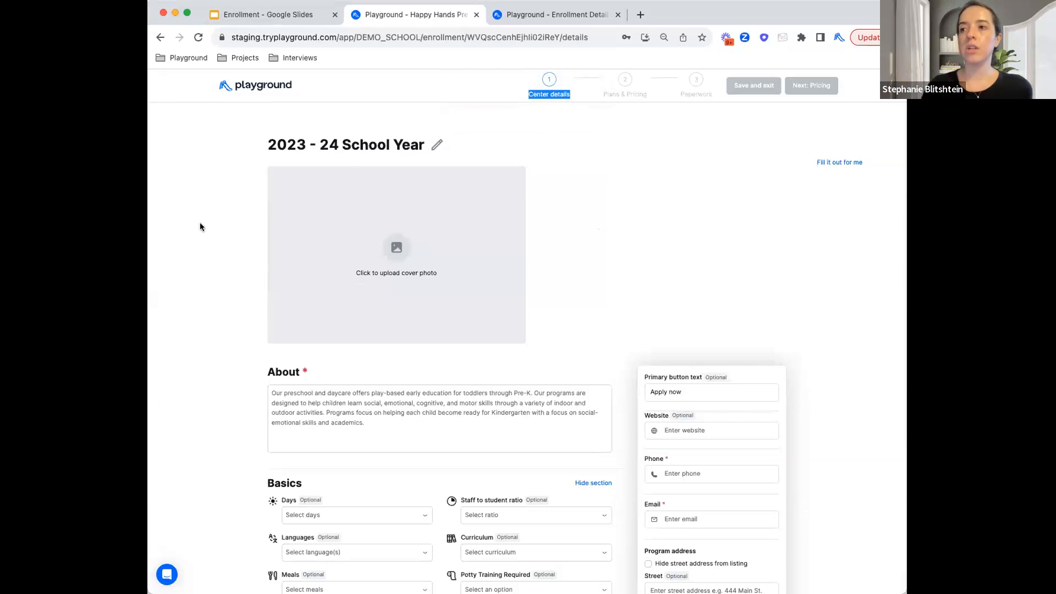
- Examine the new listing's center details form, from About and Basics through Philosophy, Admission process and Password protection
scroll(200, 224, "down", 2)
scroll(200, 223, "down", 4)
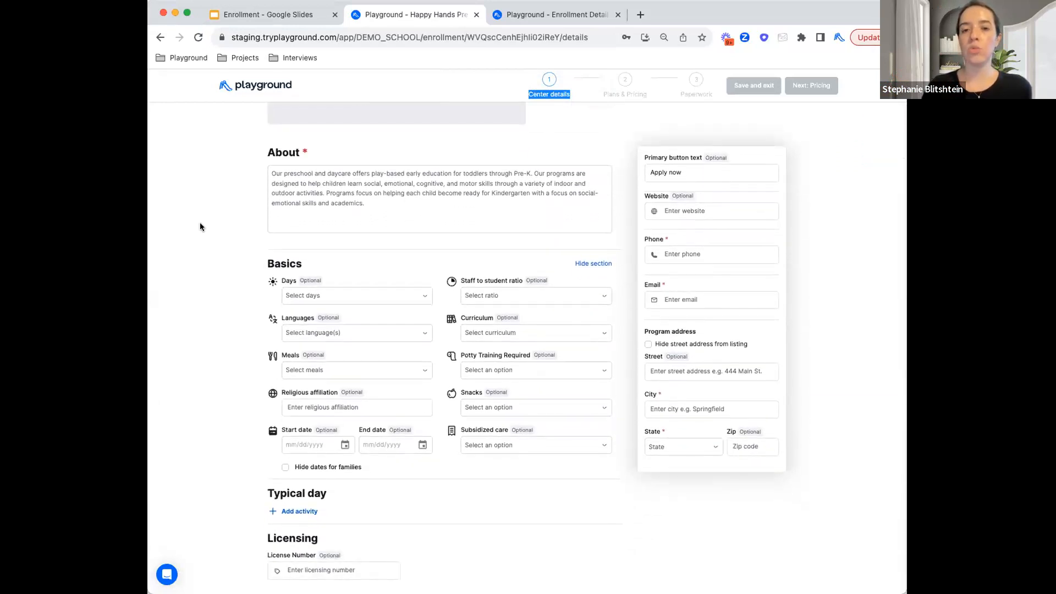
scroll(200, 227, "down", 1)
scroll(200, 227, "down", 5)
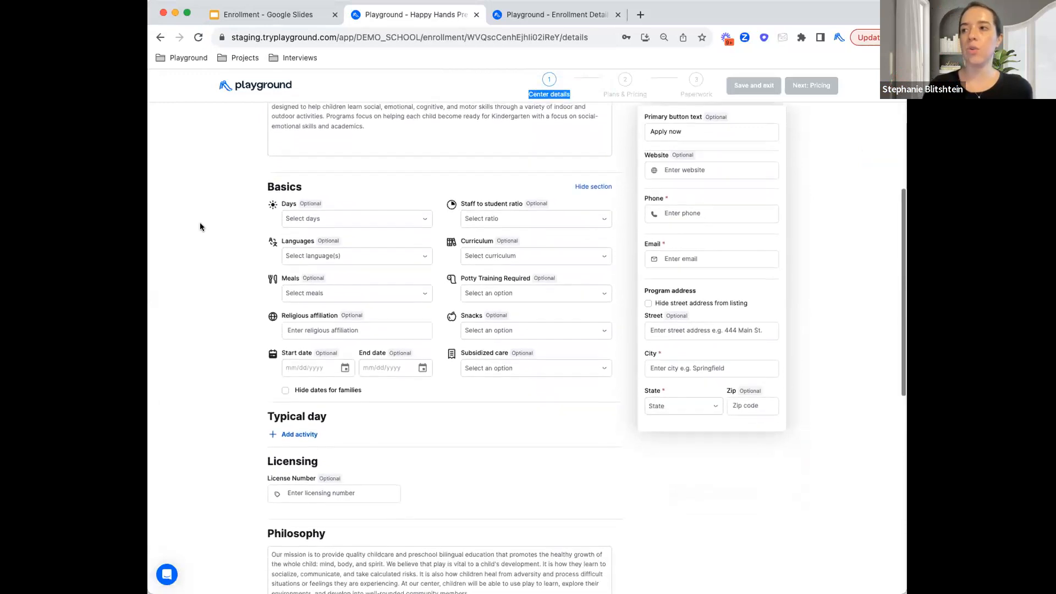
scroll(200, 227, "down", 6)
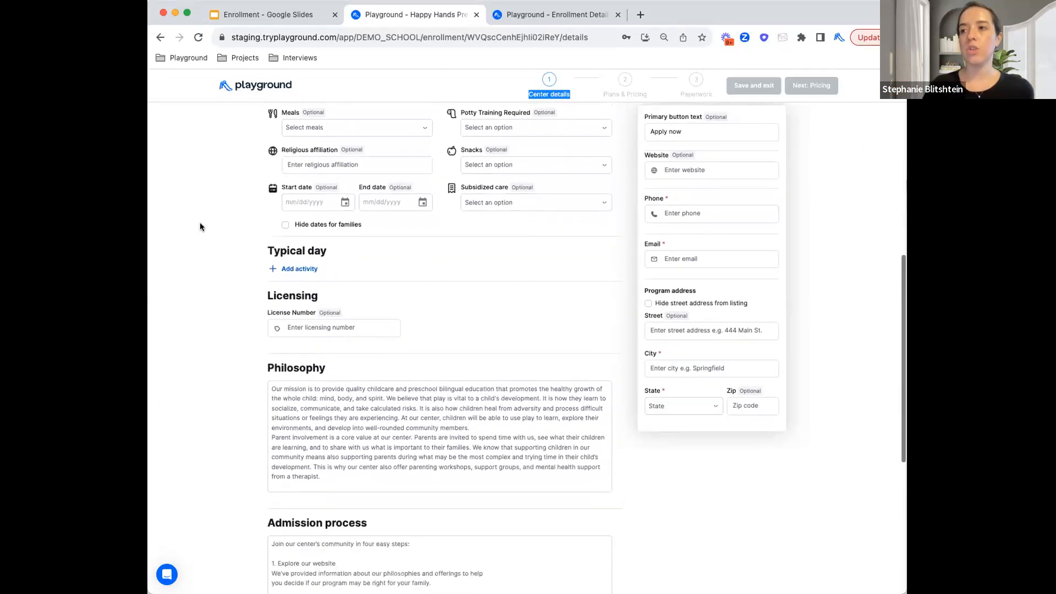
scroll(201, 227, "down", 5)
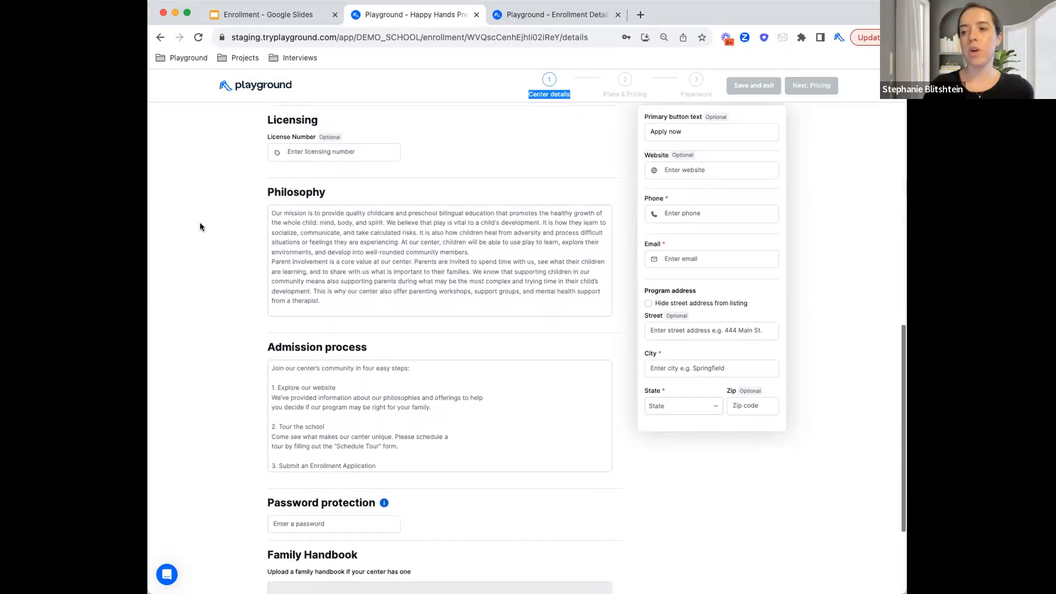
scroll(200, 226, "up", 15)
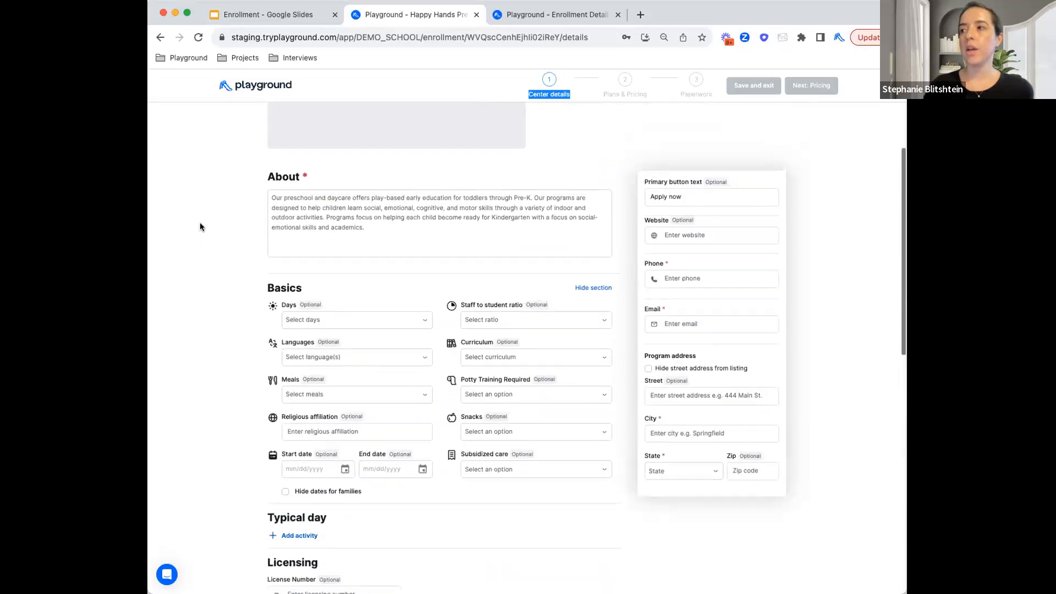
scroll(199, 226, "up", 2)
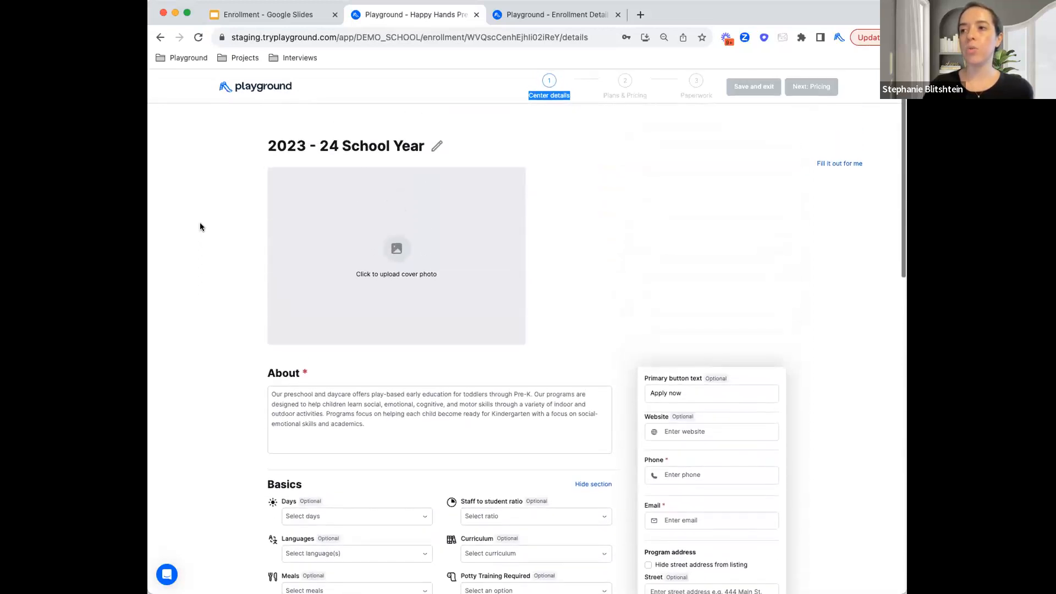
double_click(305, 373)
left_click(306, 375)
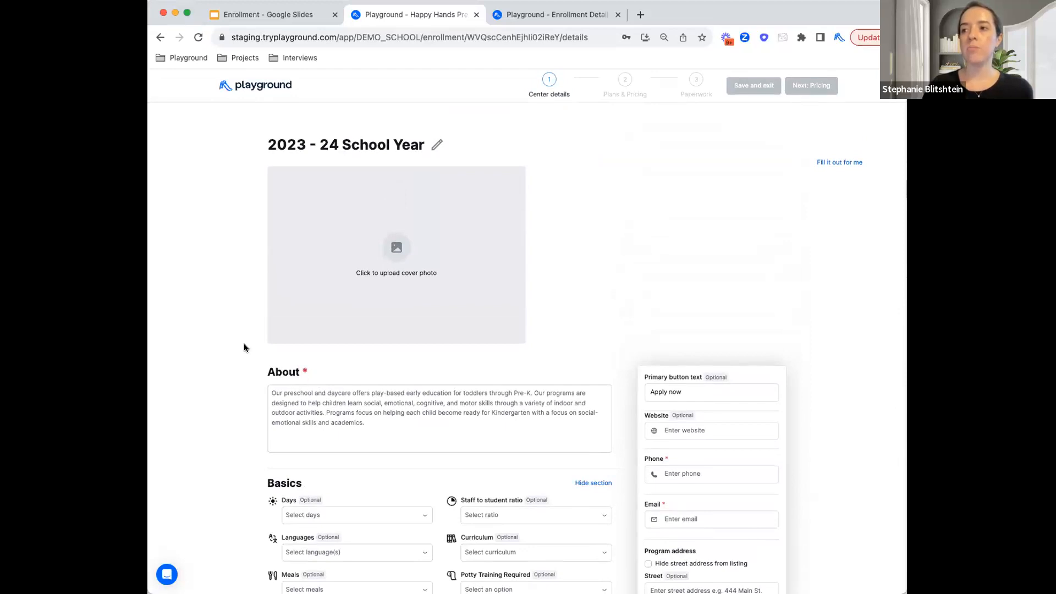
- Fill out the new listing's center details automatically and review the filled sections down to Philosophy
left_click(839, 162)
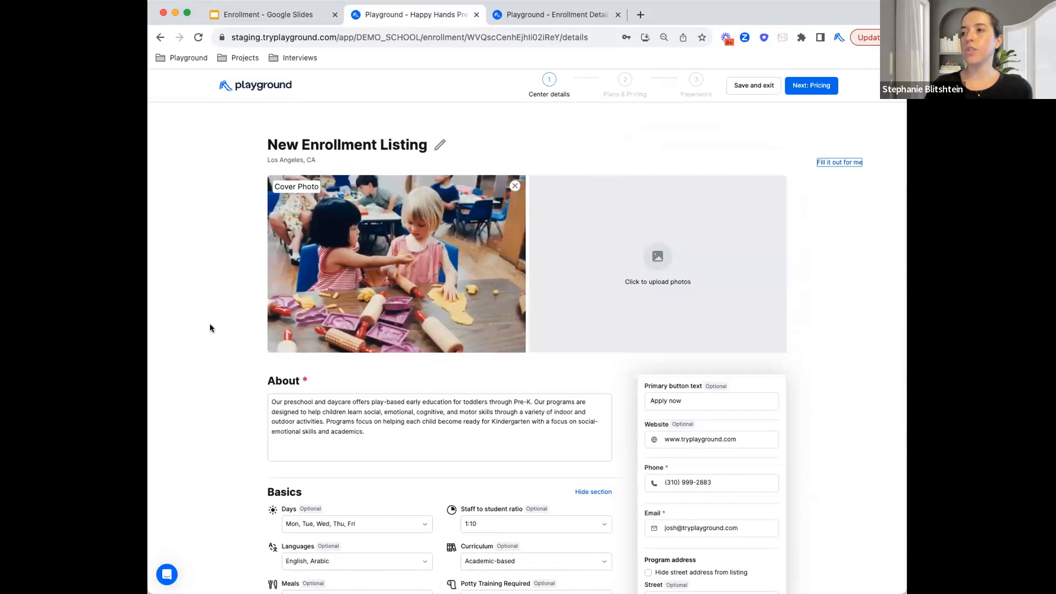
scroll(210, 325, "down", 3)
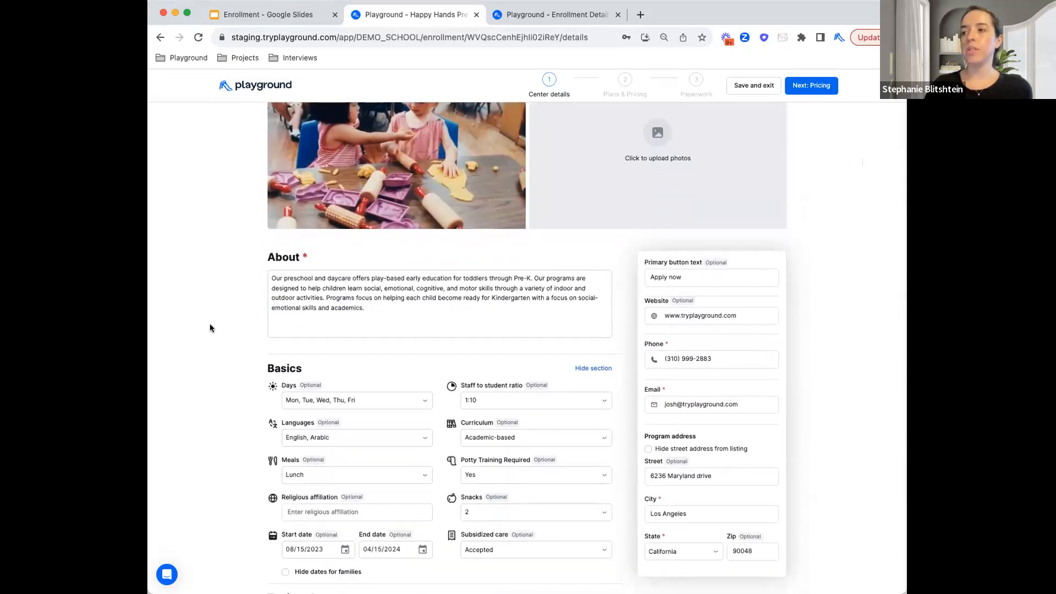
scroll(209, 329, "down", 2)
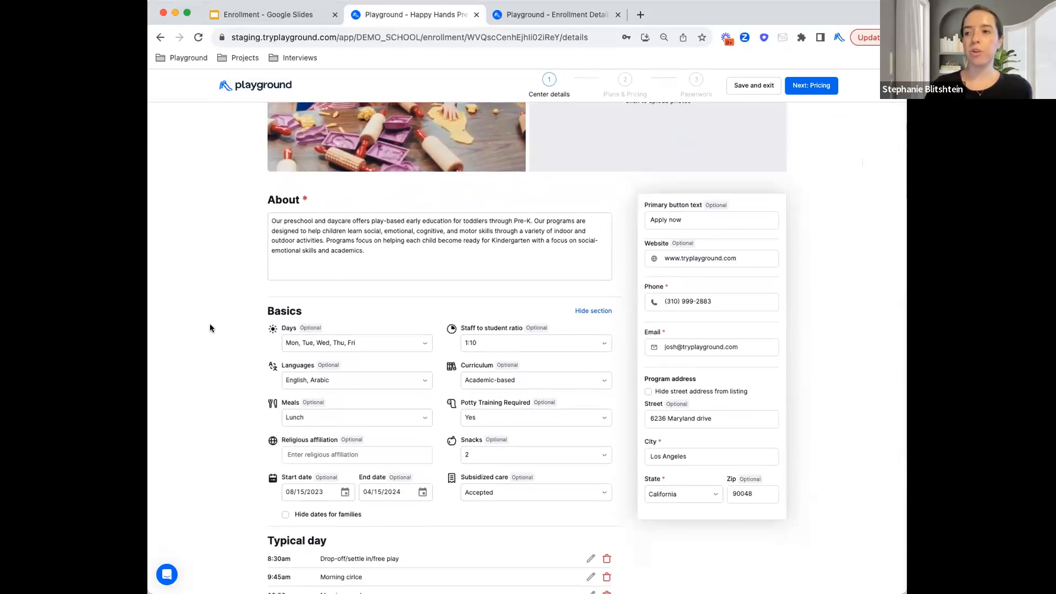
scroll(210, 328, "down", 10)
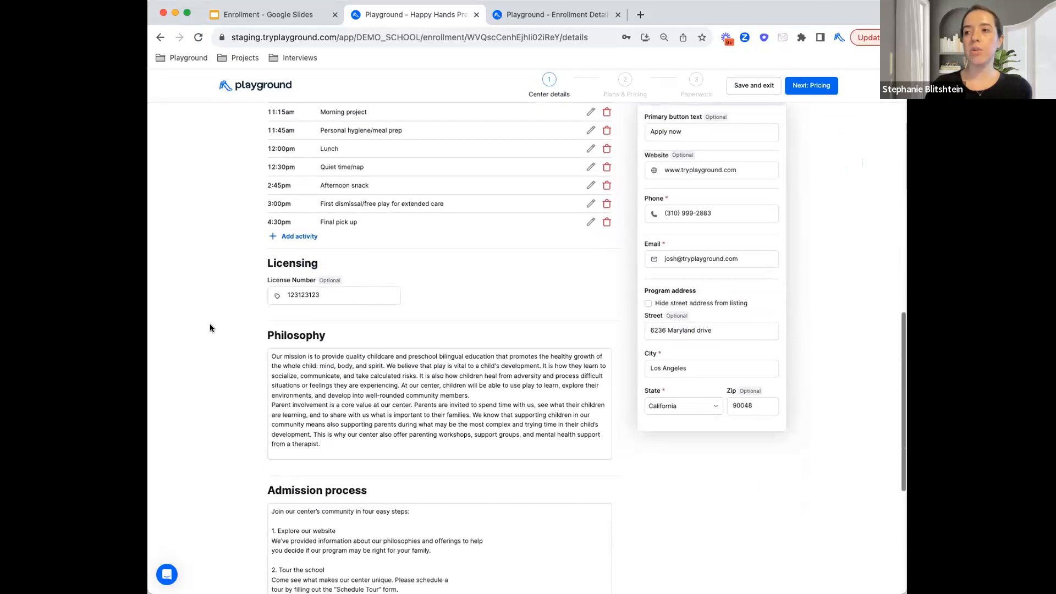
left_click_drag(268, 334, 330, 337)
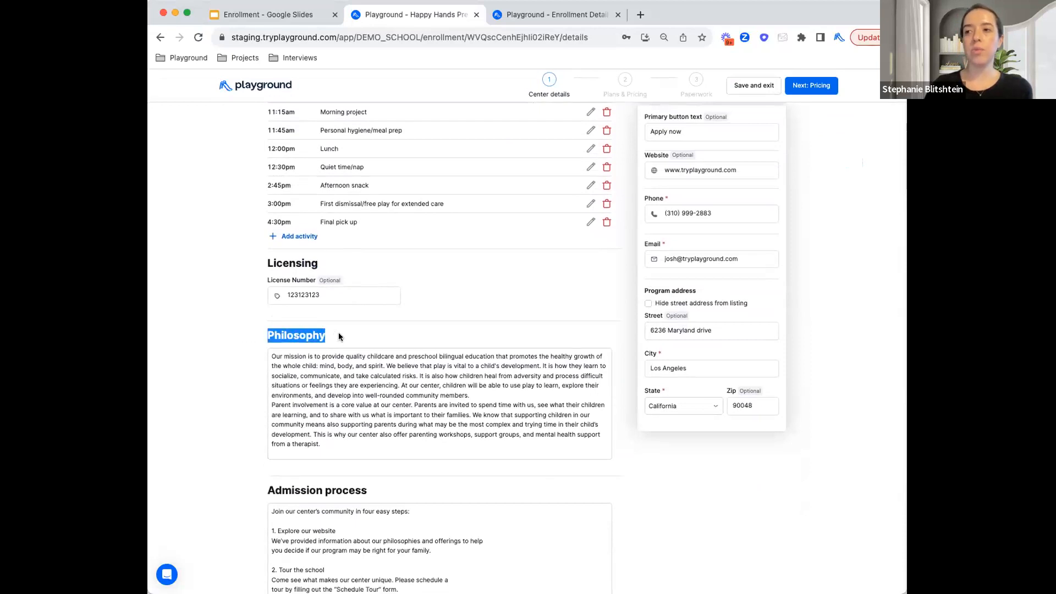
- Advance from the listing's center details to Plans & Pricing and fill out the pricing plans automatically
left_click_drag(322, 444, 256, 348)
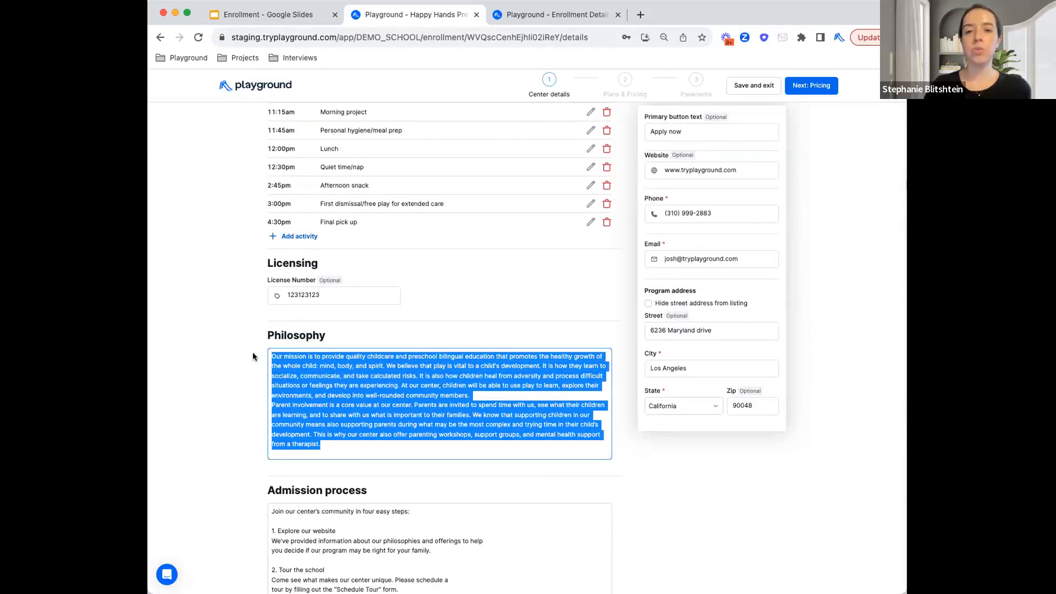
left_click(411, 321)
scroll(411, 322, "up", 9)
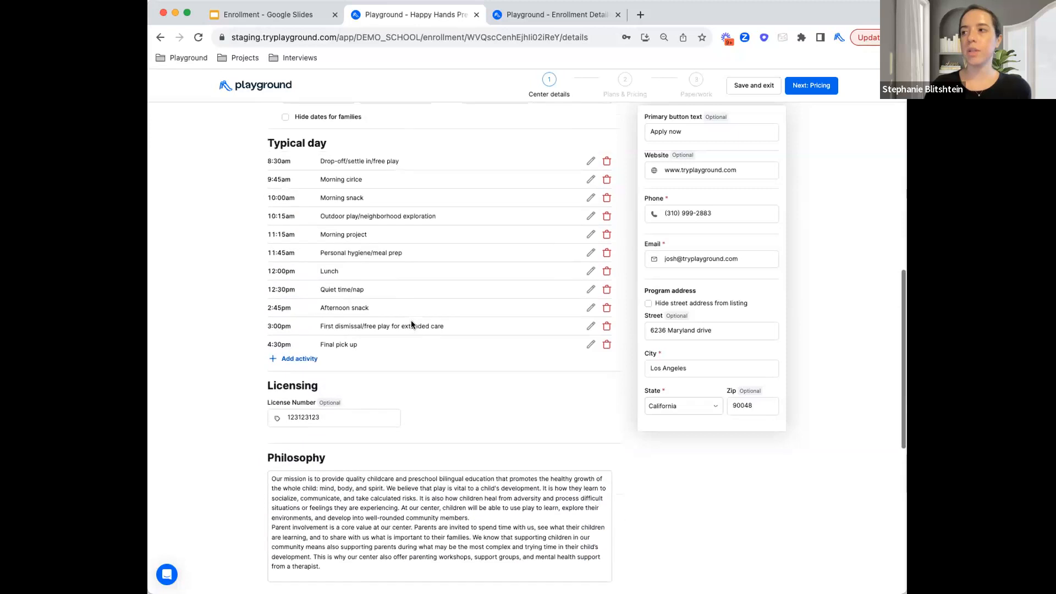
scroll(411, 320, "up", 5)
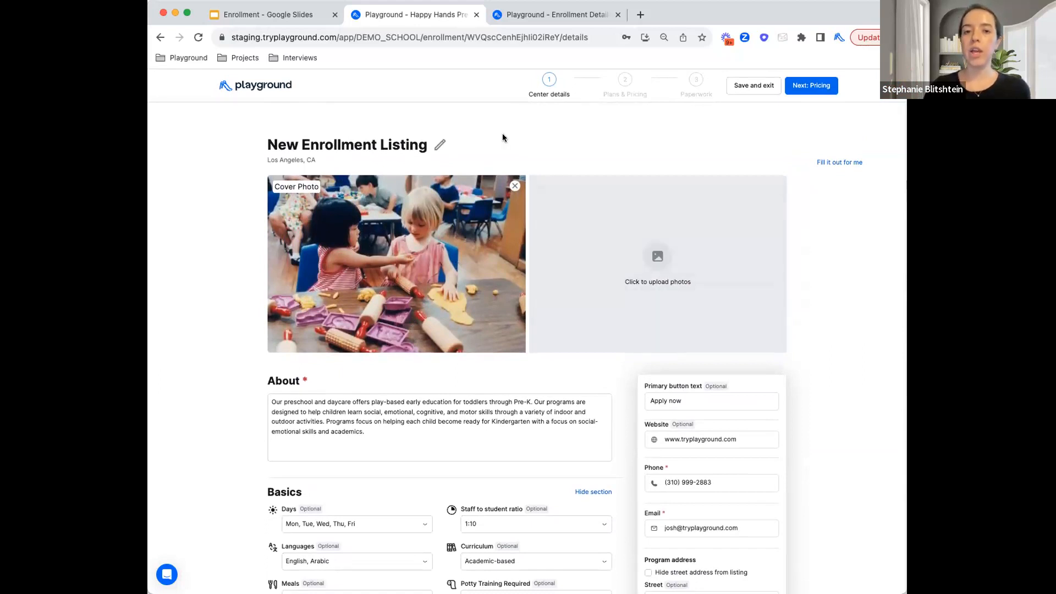
left_click(812, 86)
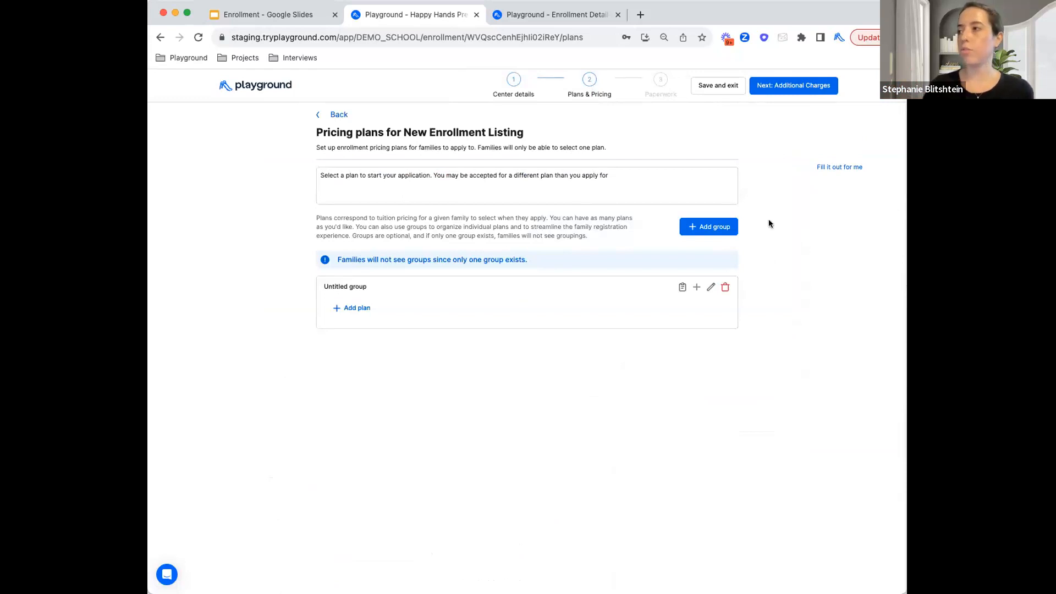
left_click(855, 168)
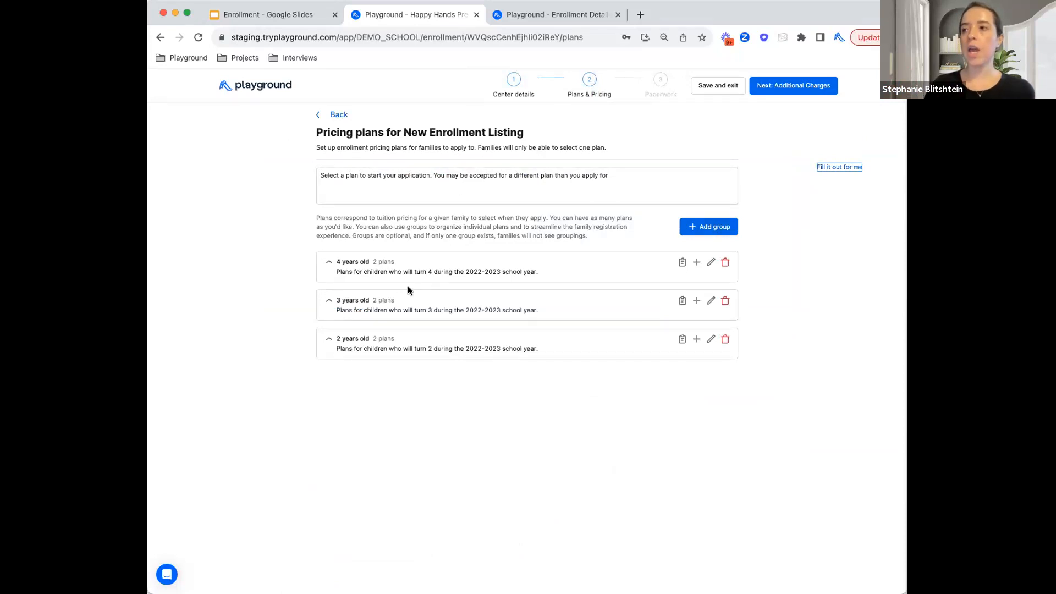
- Examine the plans inside the 4 years old, 3 years old and 2 years old groups
left_click(328, 265)
left_click_drag(333, 262, 373, 261)
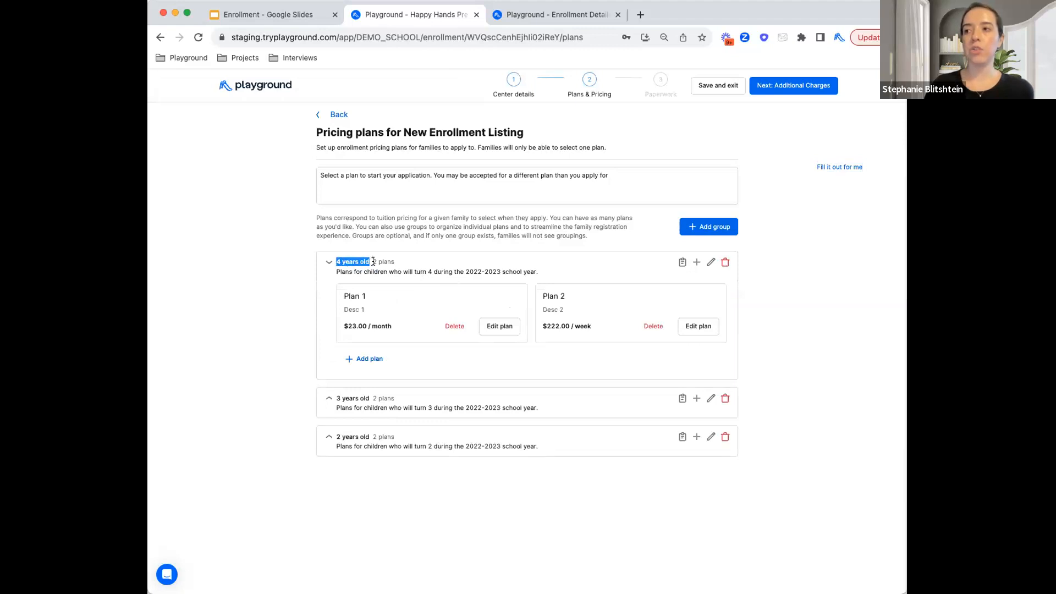
left_click_drag(346, 301, 367, 298)
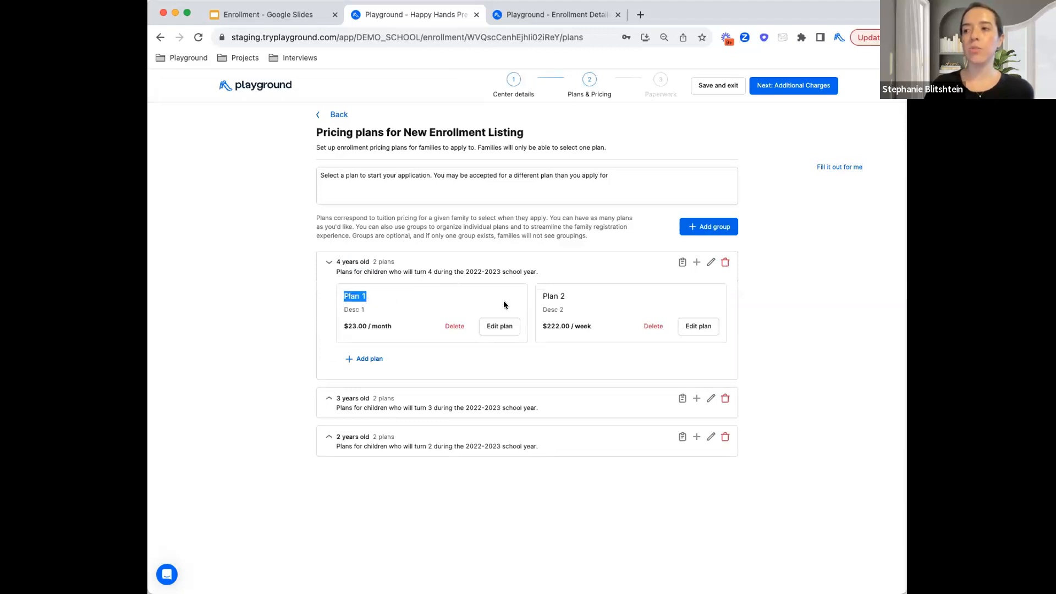
left_click_drag(541, 297, 561, 301)
left_click(561, 301)
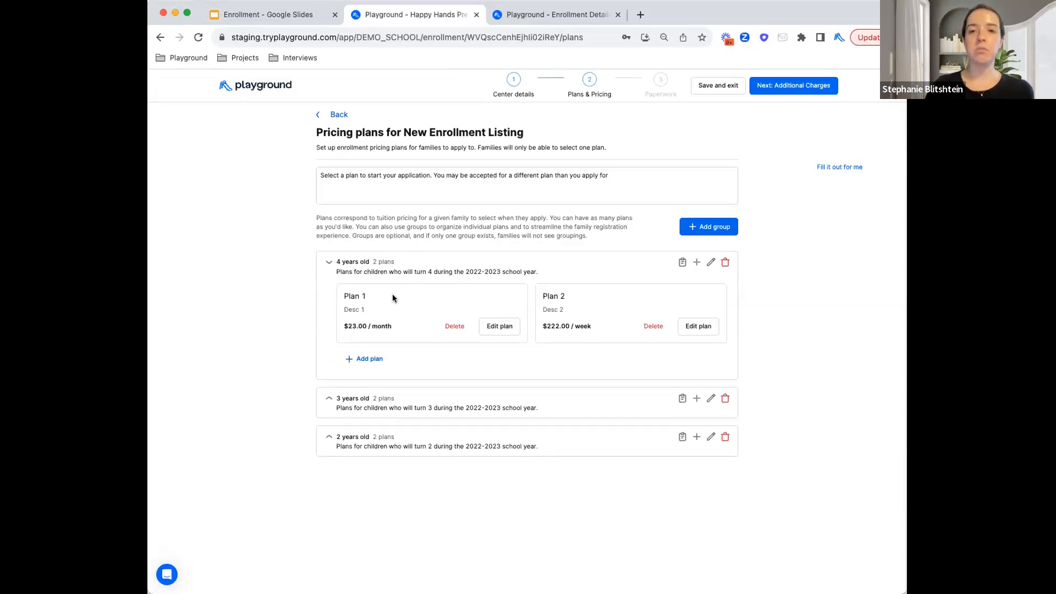
left_click_drag(335, 260, 369, 265)
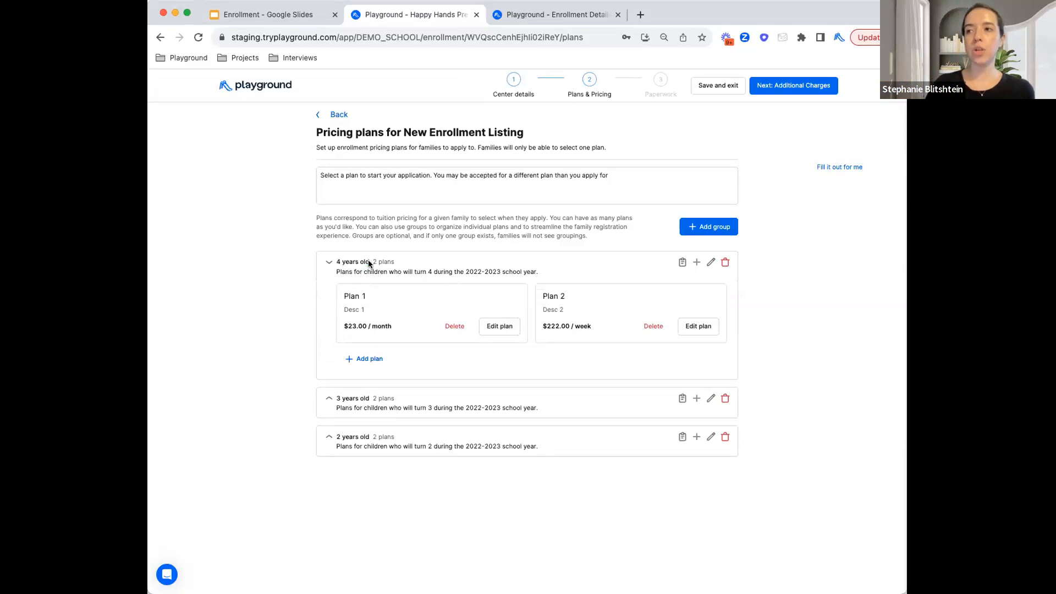
left_click(326, 397)
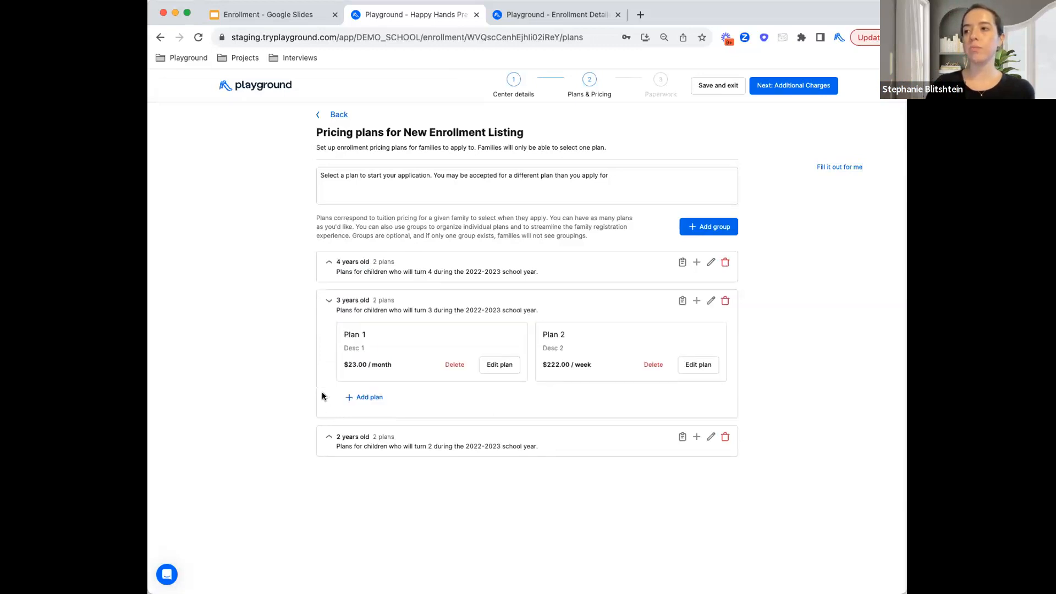
left_click(325, 436)
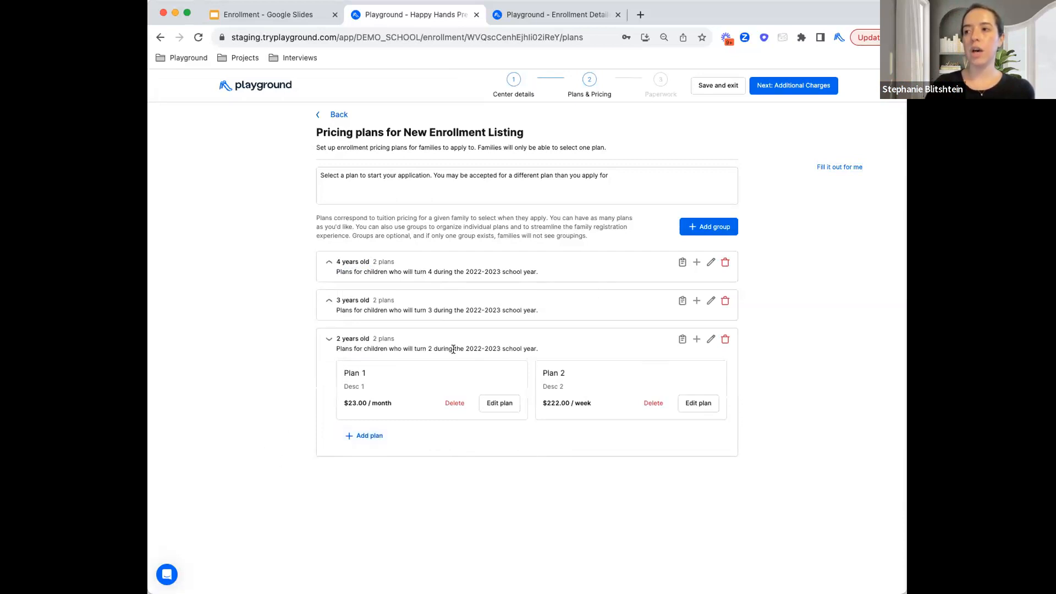
- Create a new plan group named "Infants"
left_click(709, 227)
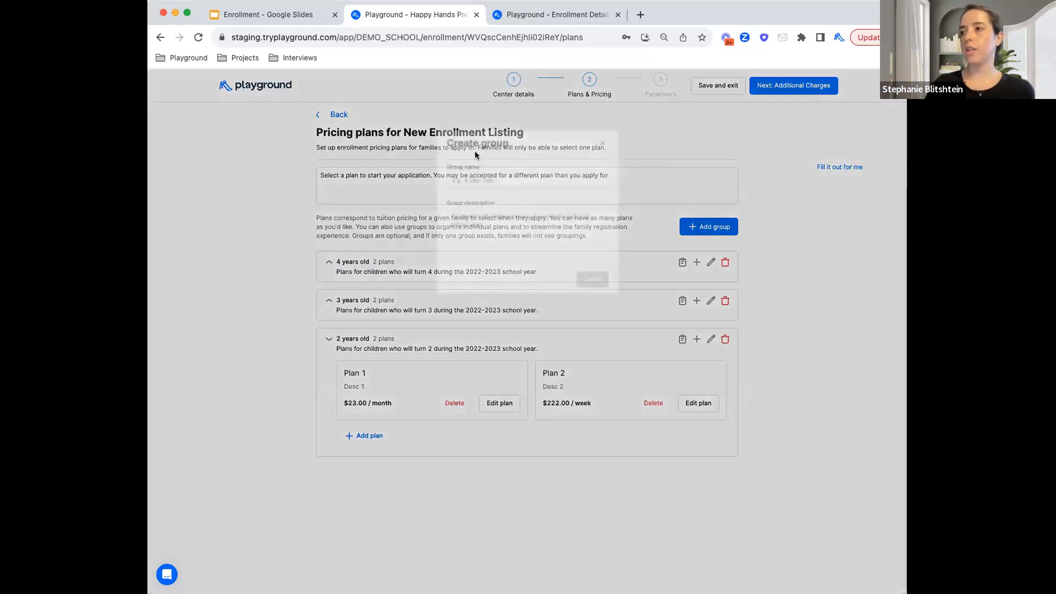
type("Infants")
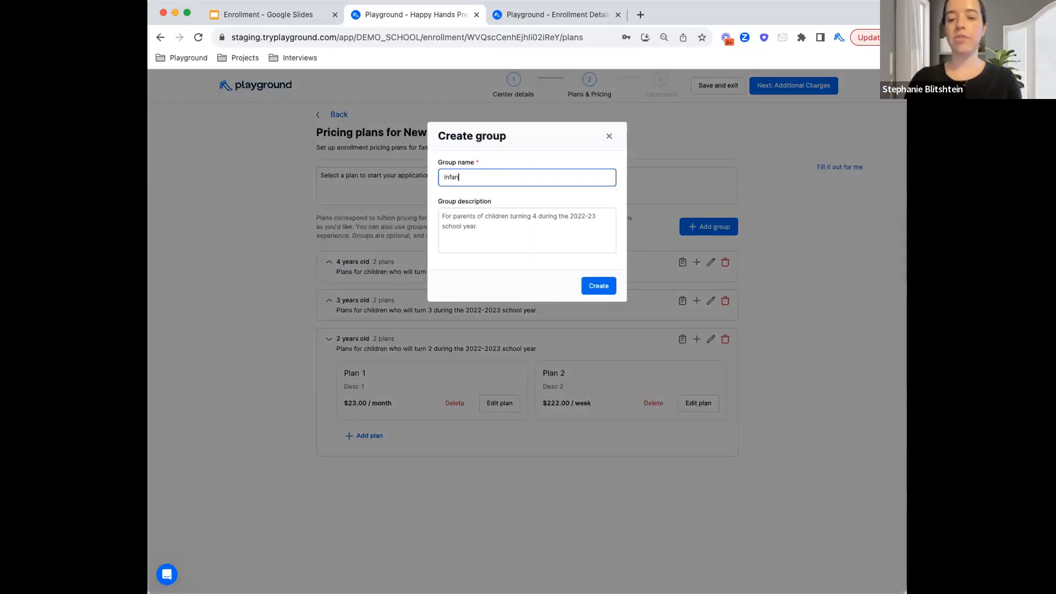
left_click(593, 286)
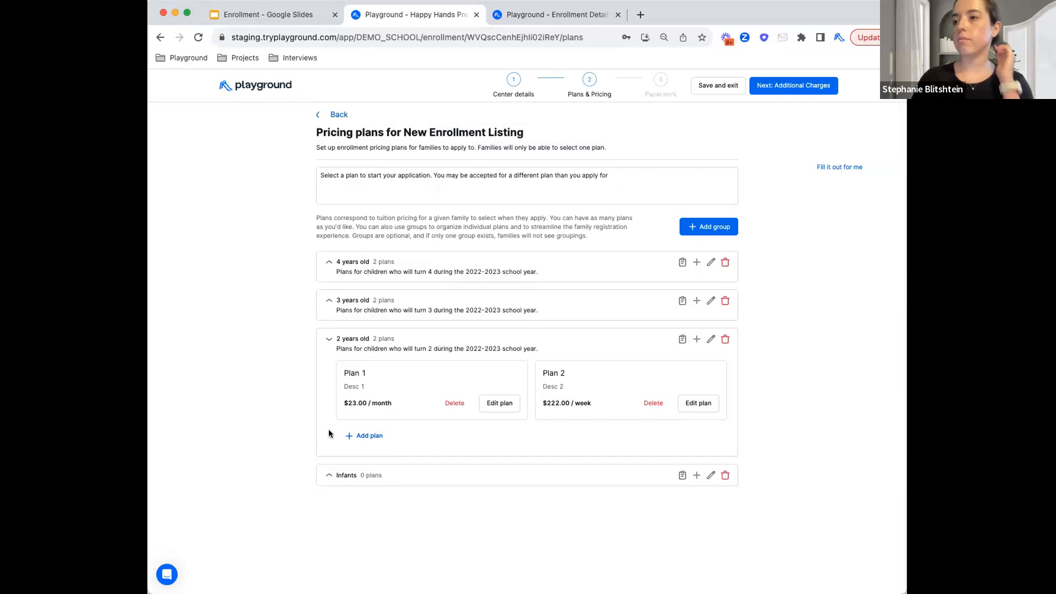
- Start a new plan in the Infants group named "Full Time" with the description "Mon - Fri" and "8 am - 3 pm" on separate lines
left_click(330, 476)
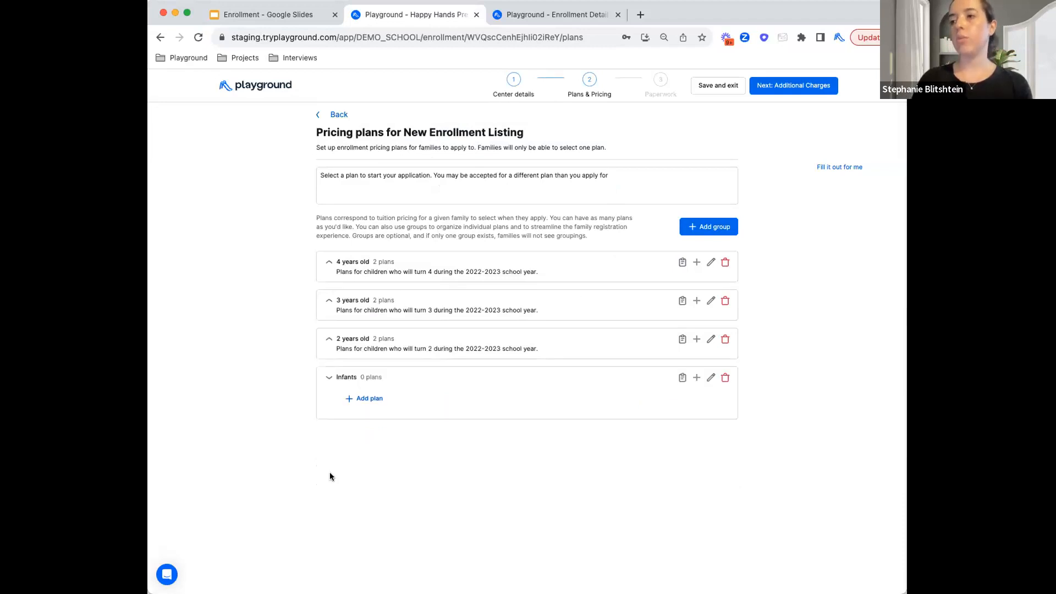
left_click(368, 398)
left_click(472, 175)
type("Full Time")
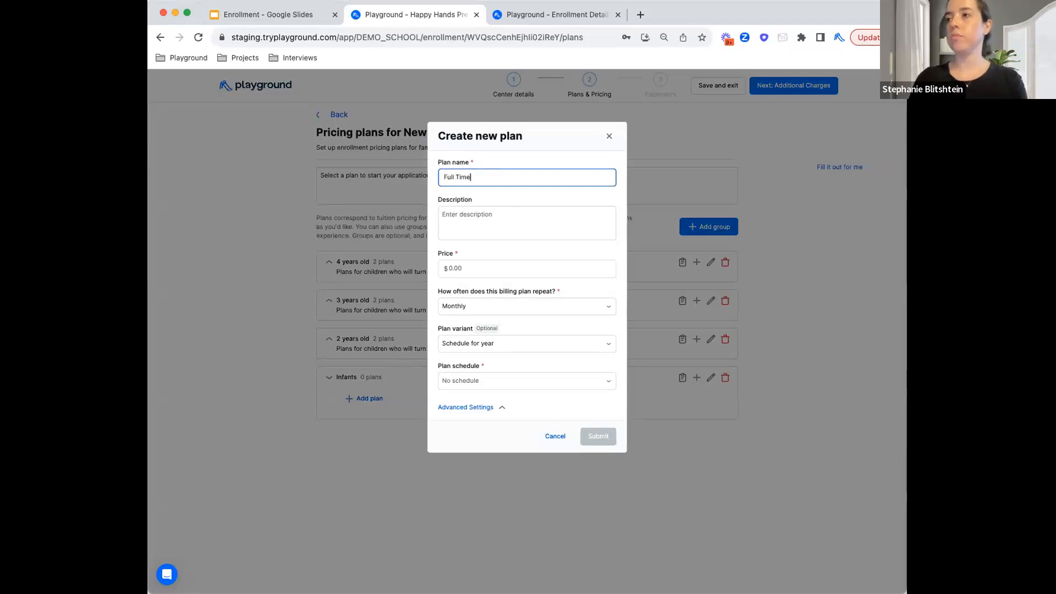
key("Tab")
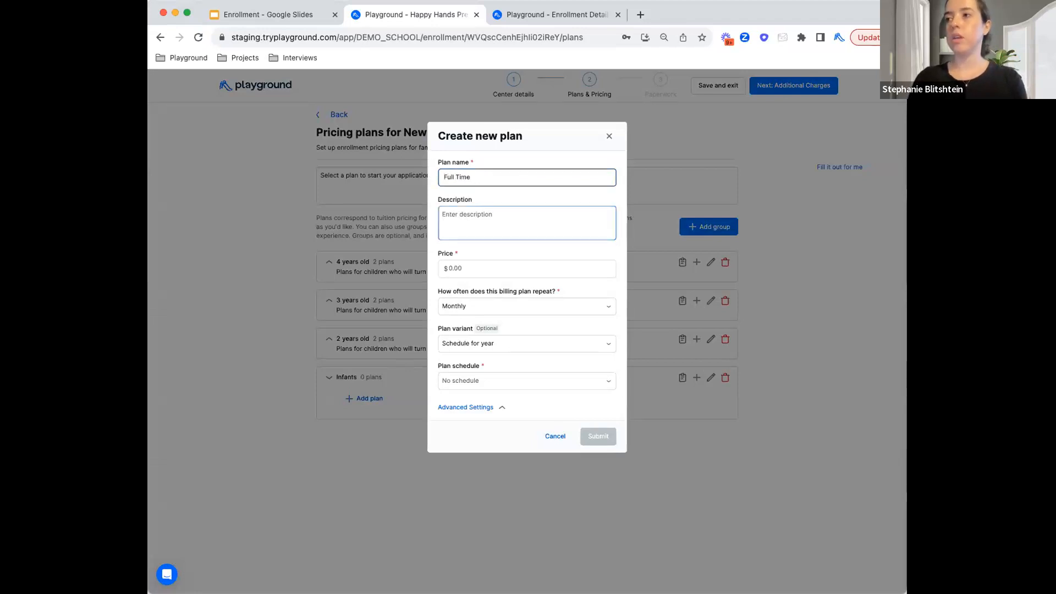
type("Mon - Fri")
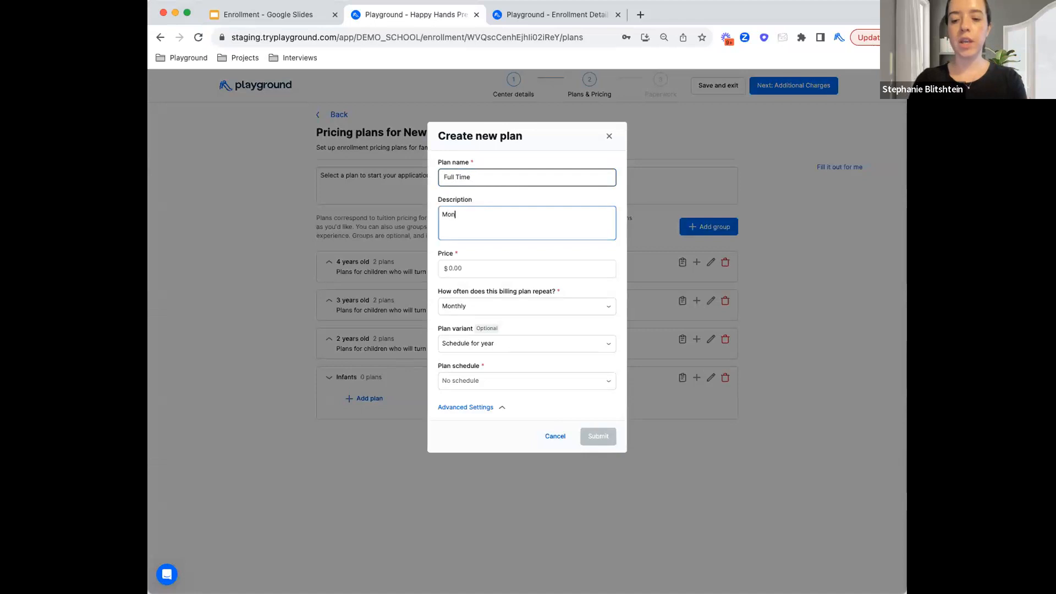
key("Return")
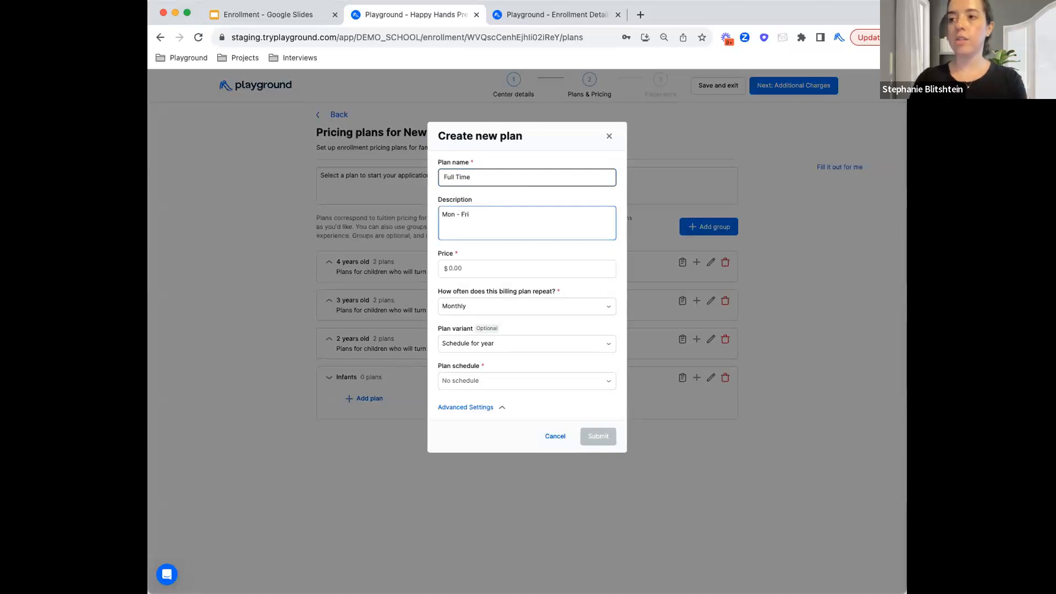
type("8 am - 3")
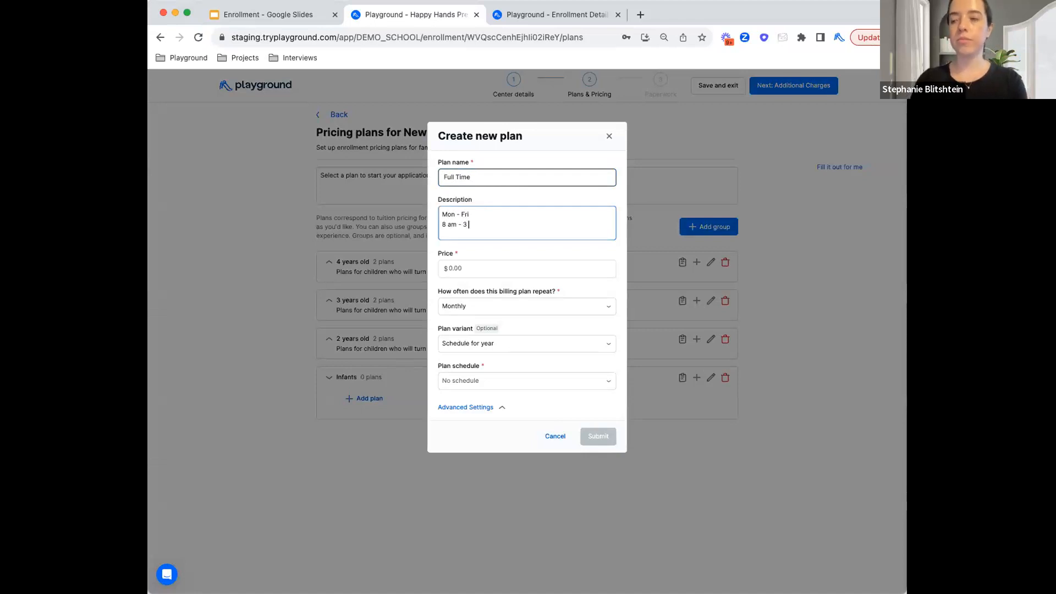
type(" pm")
- Set the Full Time plan's price to $1000 monthly, assign the Blue Group schedule and submit the plan
left_click(479, 268)
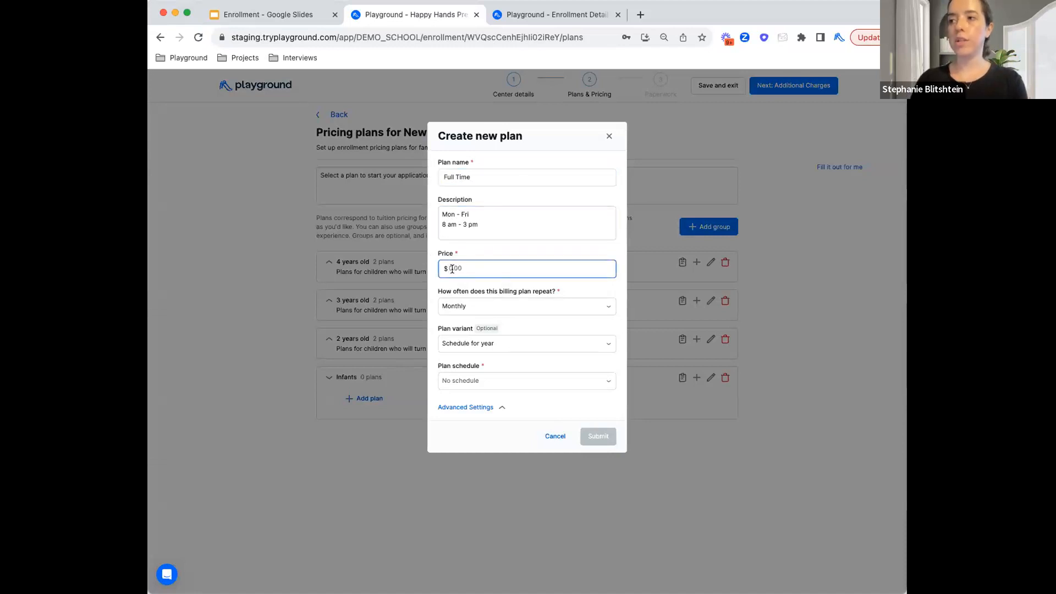
type("1000")
left_click(464, 312)
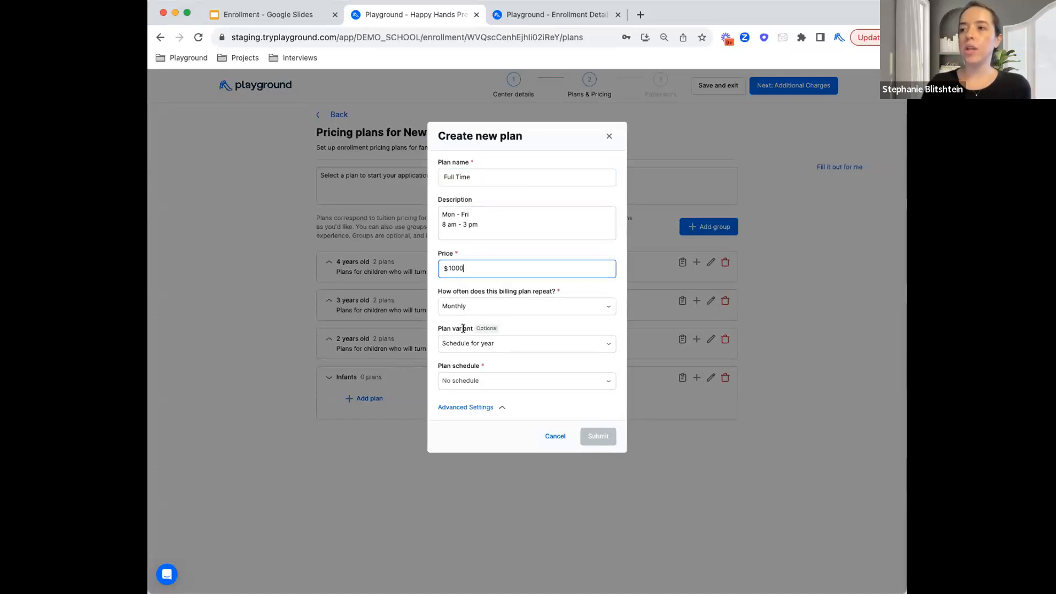
left_click(474, 381)
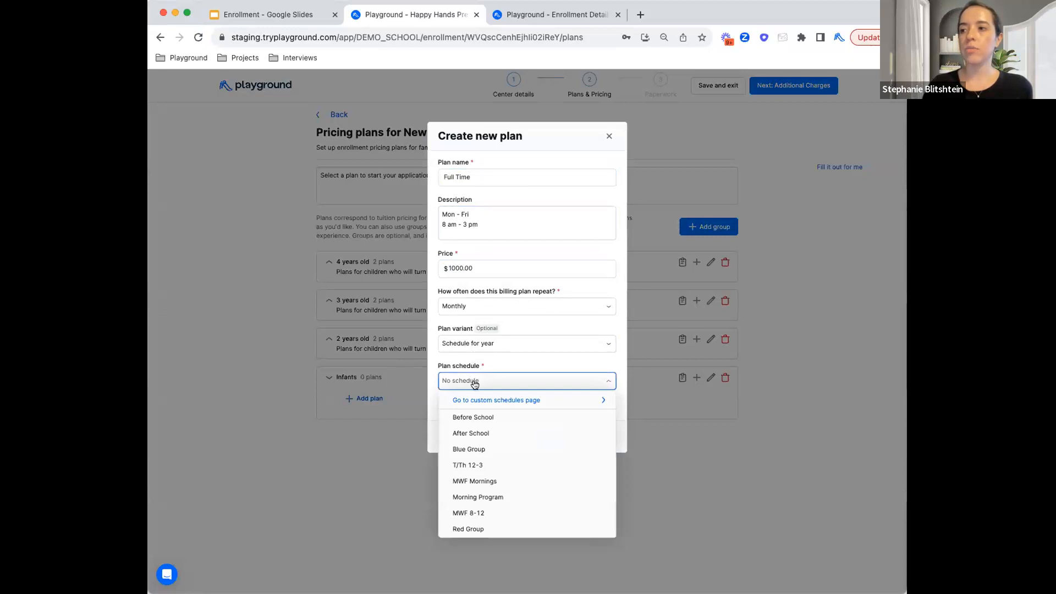
left_click(489, 452)
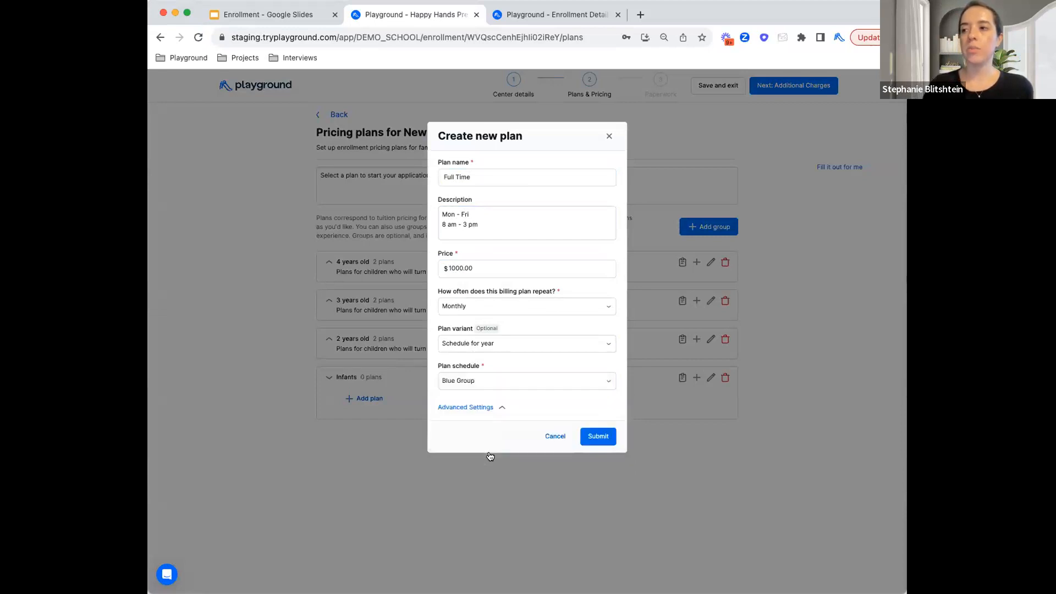
left_click(603, 443)
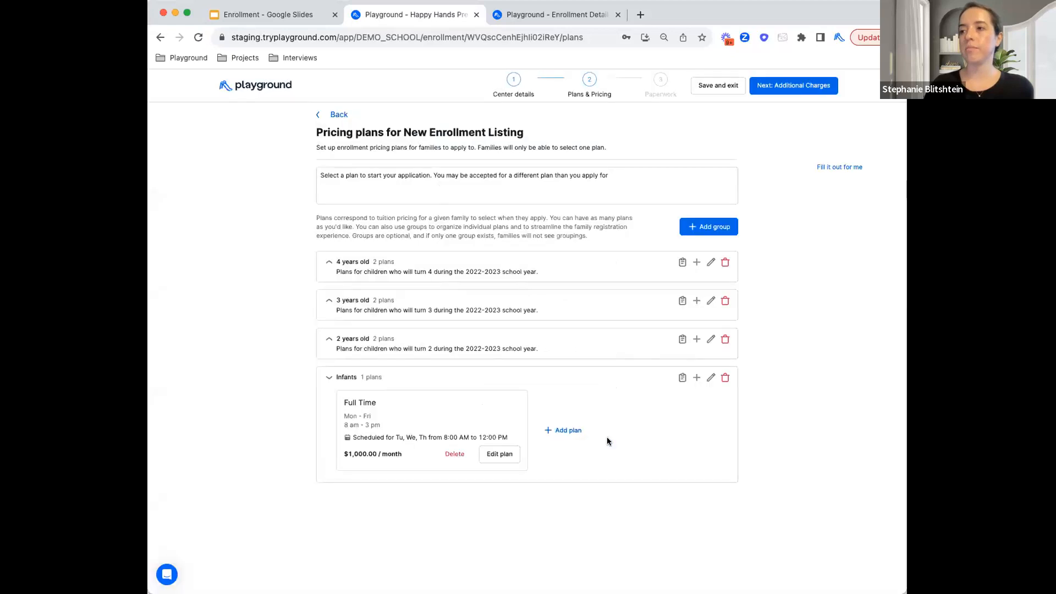
- Remove the description from the Infants group's Full Time plan and submit the edit
left_click_drag(352, 438, 395, 442)
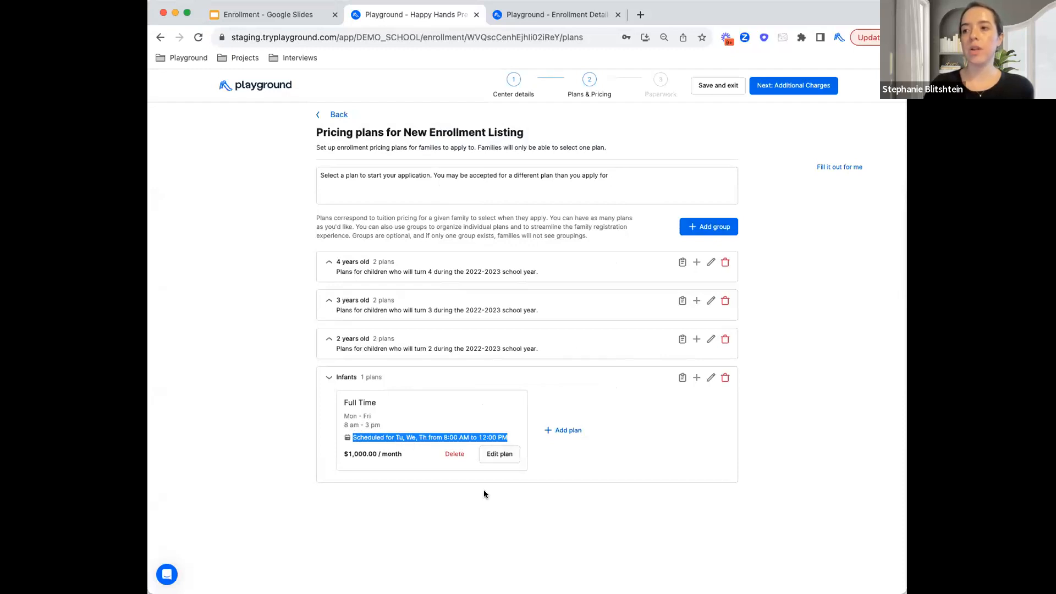
left_click(498, 458)
left_click_drag(500, 224, 442, 211)
key("BackSpace")
left_click(598, 436)
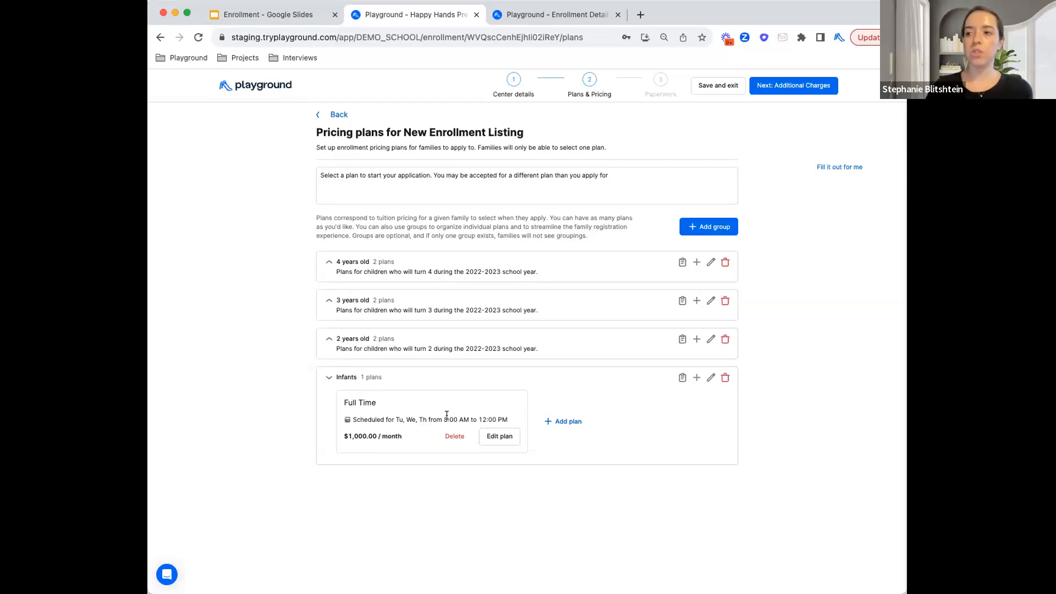
- Set the price of the Infants group's Full Time plan to $0 and submit the edit
left_click(498, 438)
left_click(471, 269)
double_click(471, 270)
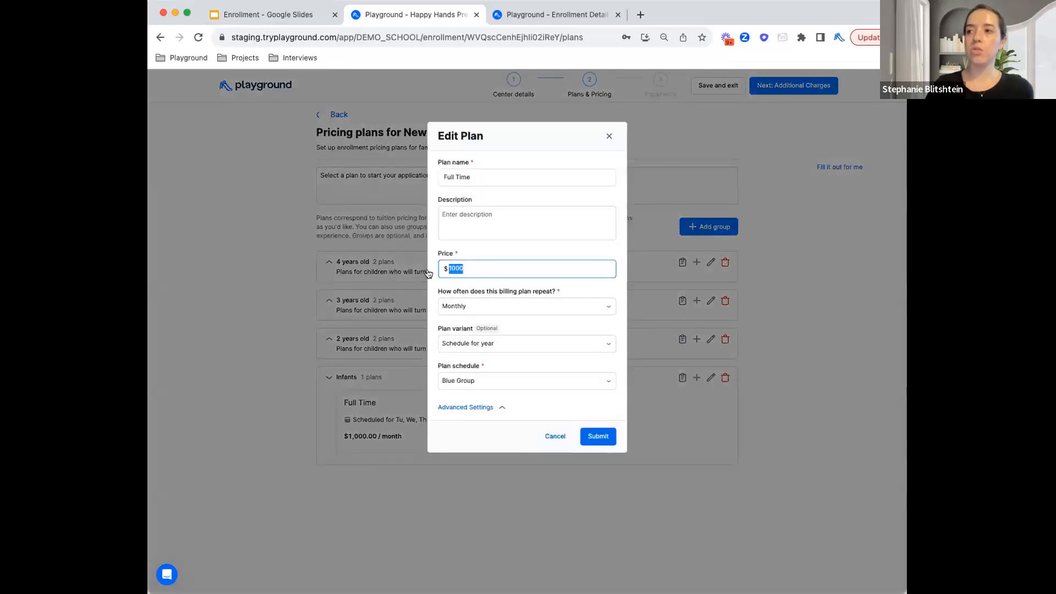
type("0")
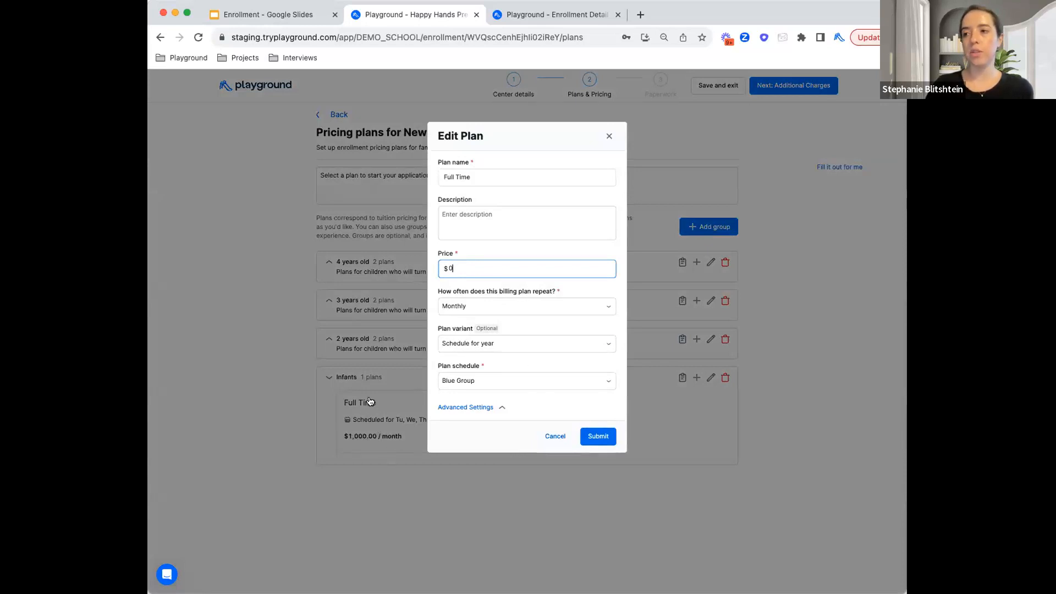
left_click(595, 437)
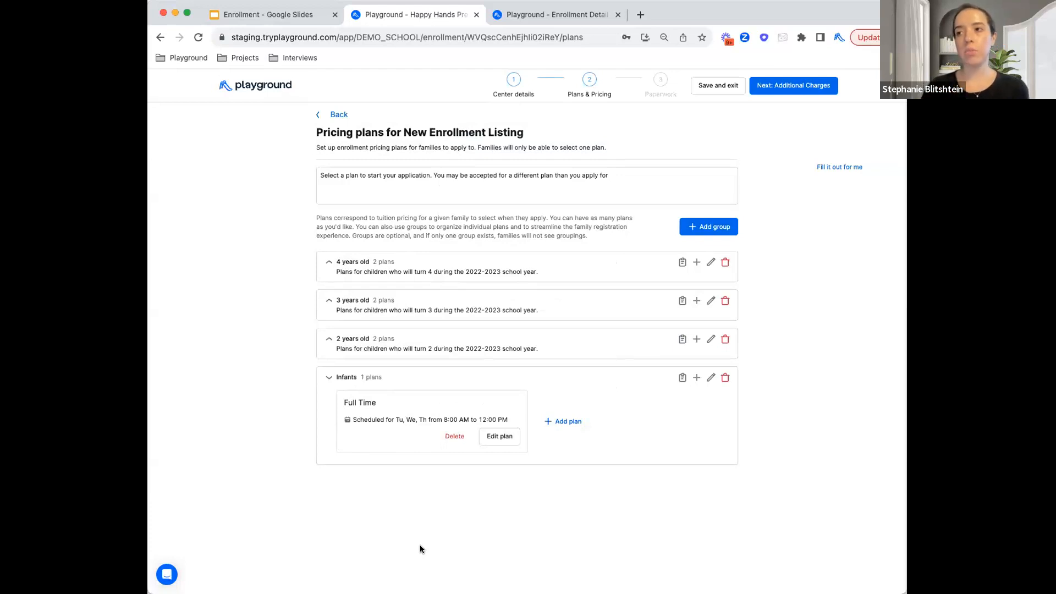
- Continue from the pricing plans to the listing's additional charges
left_click(822, 85)
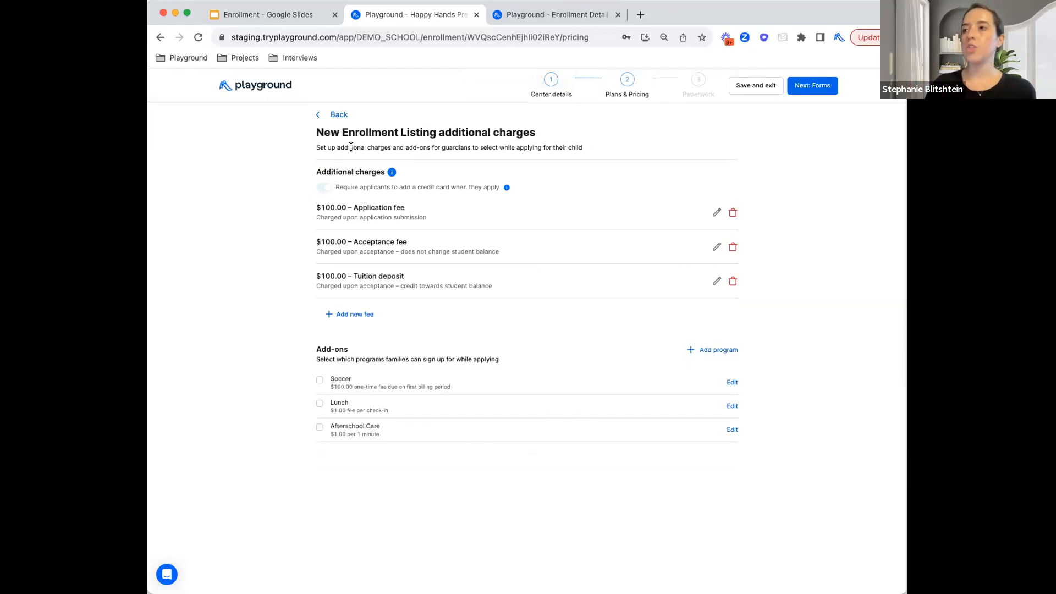
left_click_drag(315, 171, 386, 178)
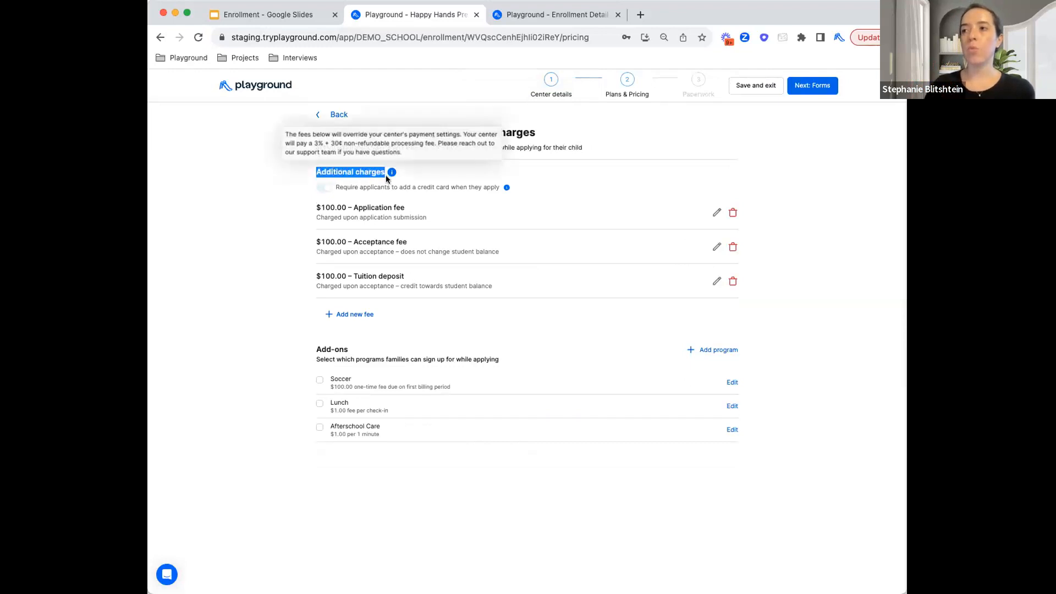
- Try the application fee, acceptance fee and tuition deposit types on a new fee, and close it without saving
left_click(366, 318)
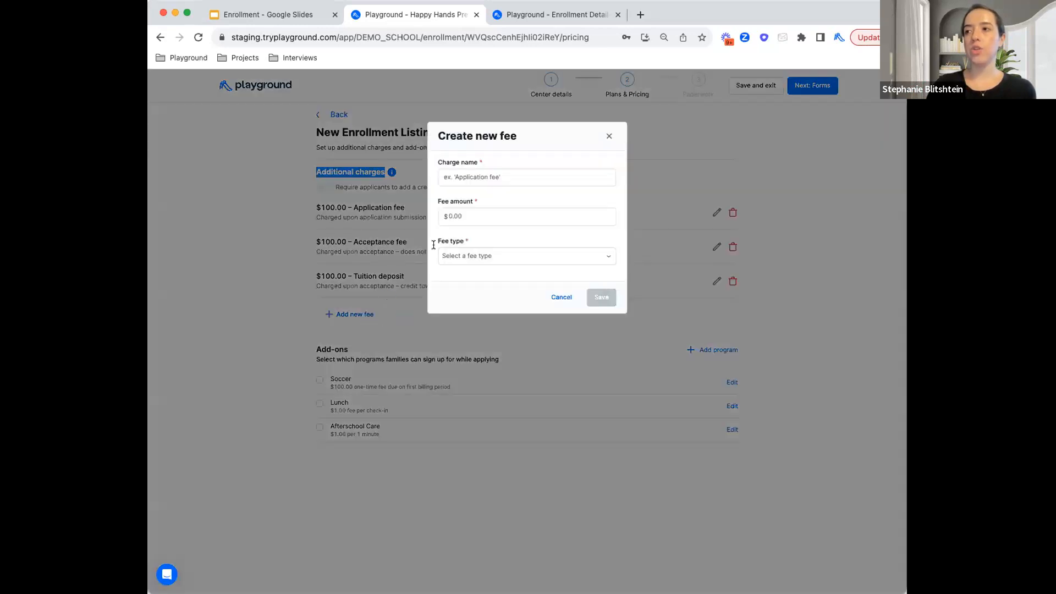
left_click(450, 260)
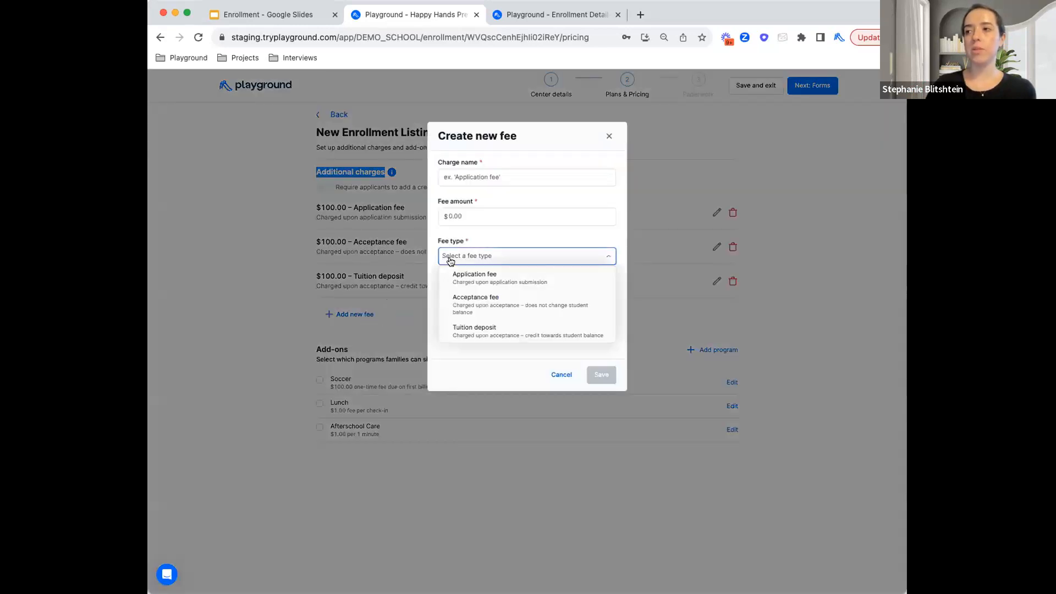
left_click(458, 285)
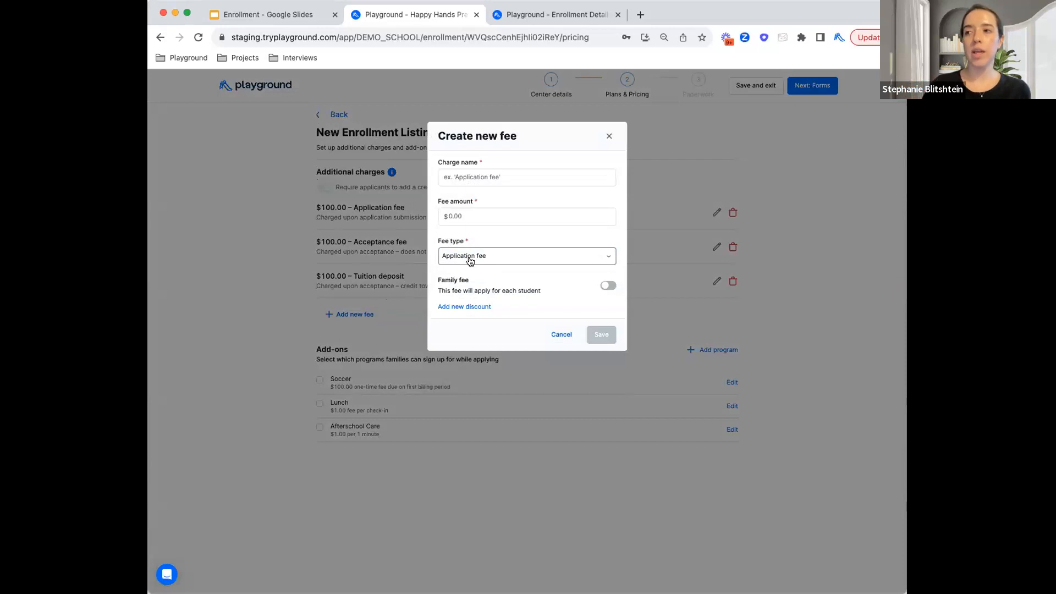
left_click(469, 261)
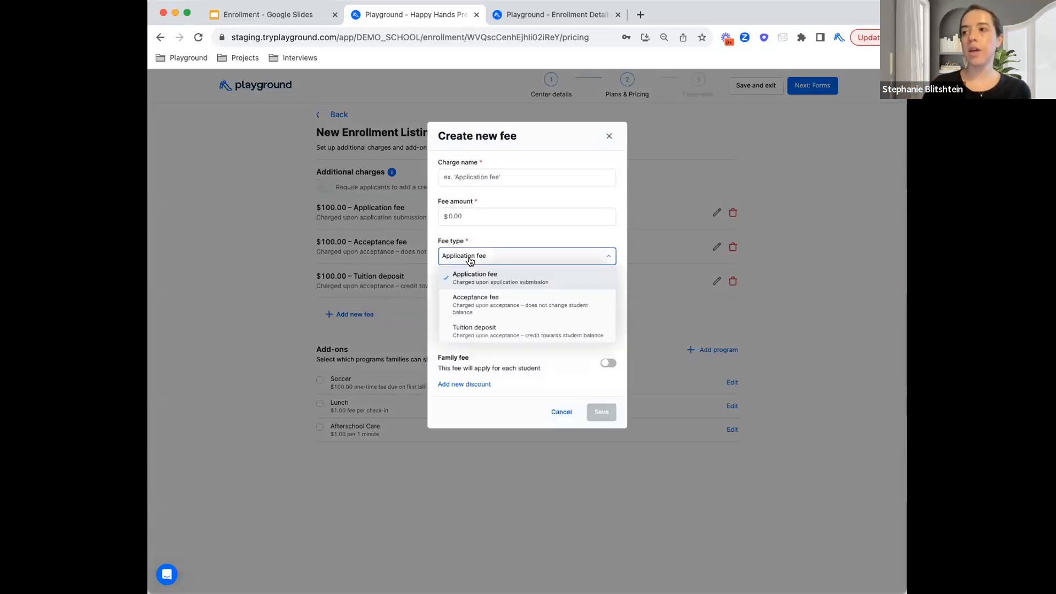
left_click(465, 307)
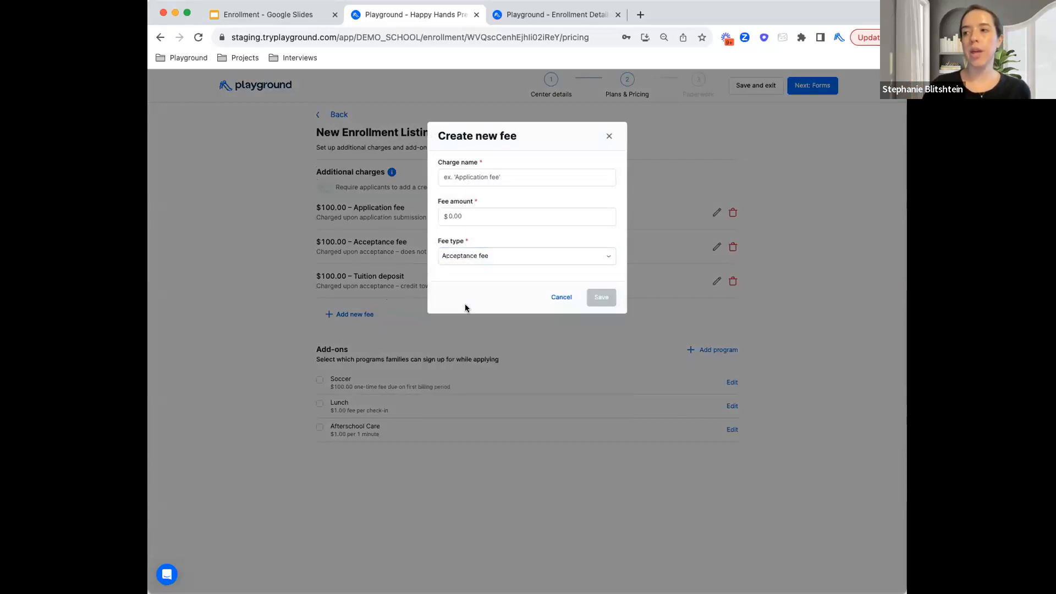
left_click(455, 262)
left_click(477, 330)
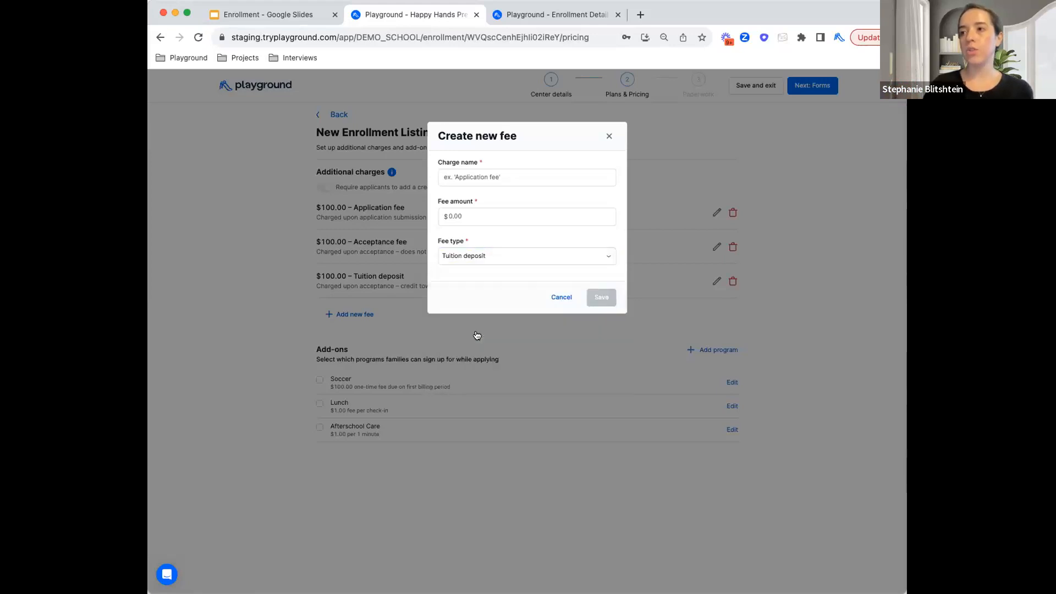
left_click(480, 257)
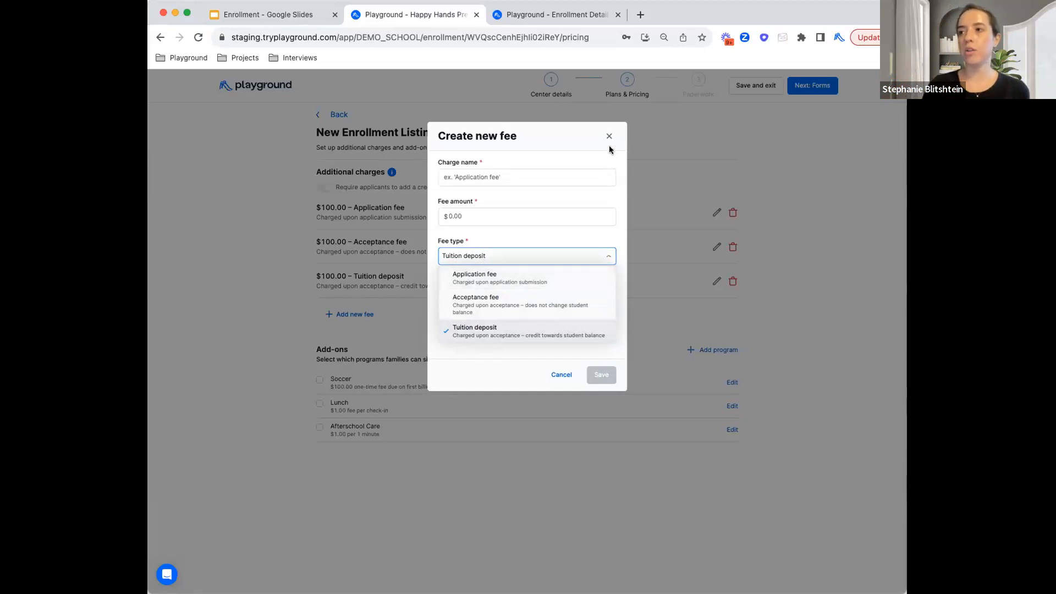
left_click(440, 164)
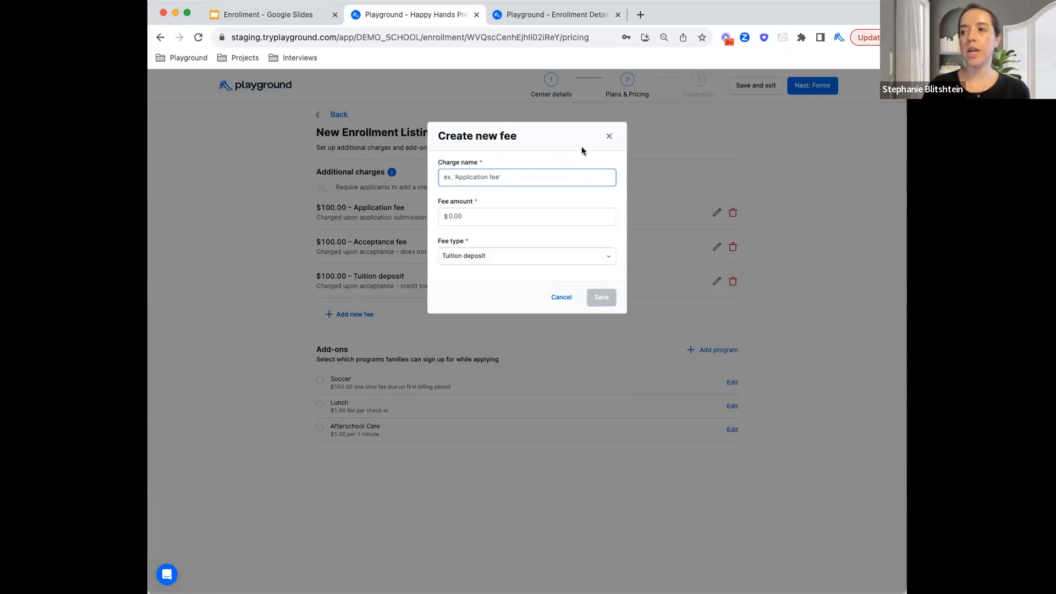
left_click(609, 136)
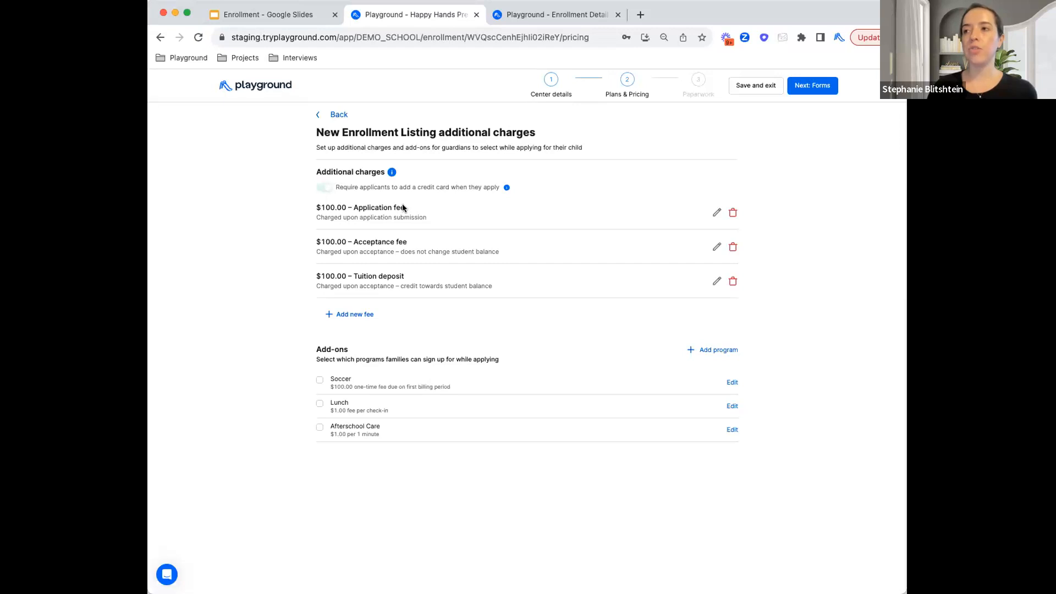
- Review the acceptance fee, the tuition deposit and the add-ons section of the additional charges
left_click_drag(316, 242, 318, 262)
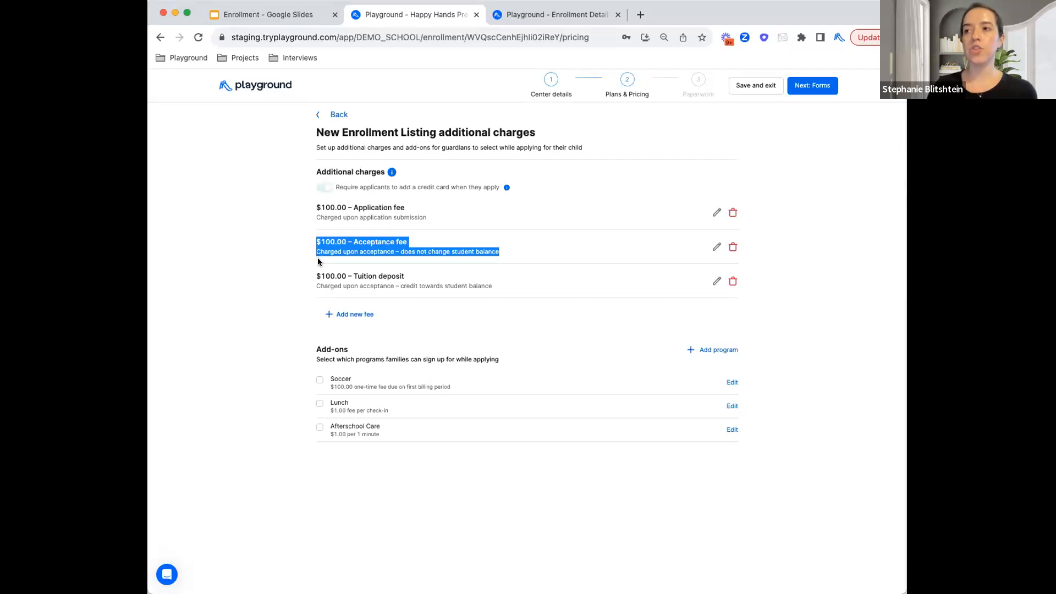
left_click_drag(316, 276, 315, 292)
left_click(315, 292)
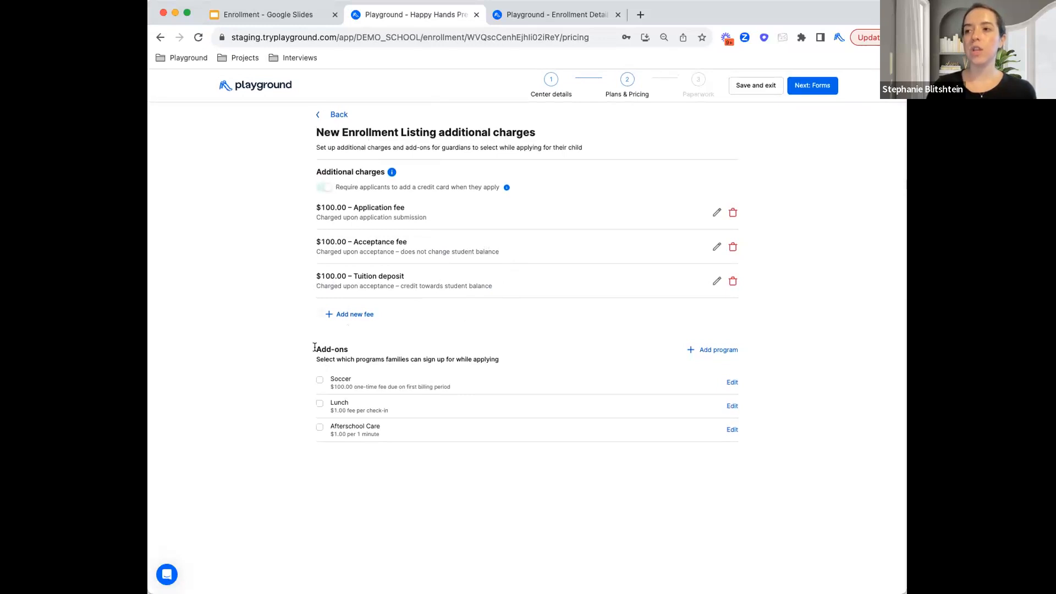
left_click_drag(315, 347, 352, 351)
left_click(352, 351)
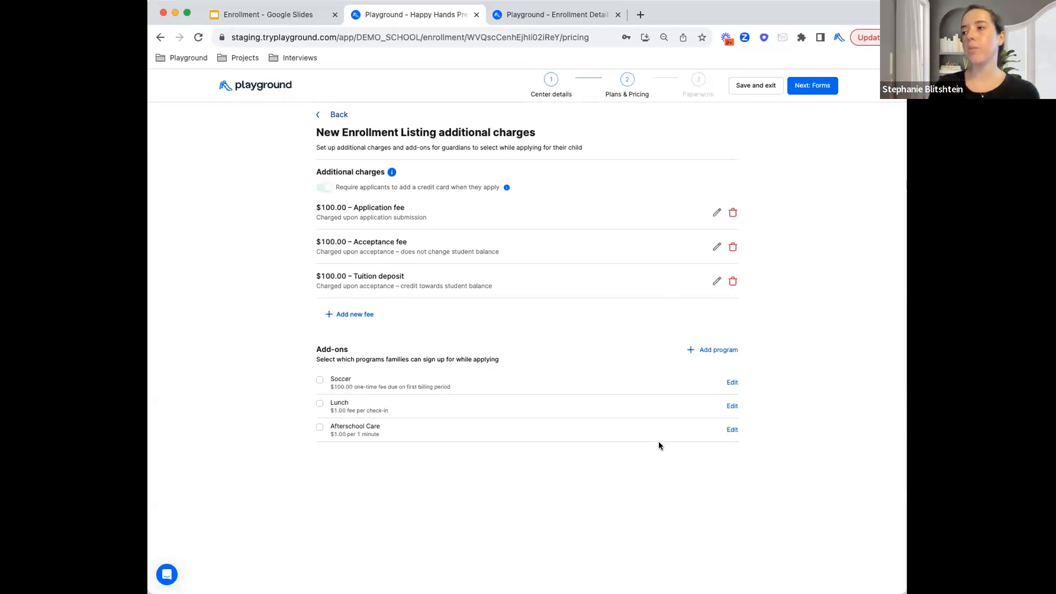
- Start a new add-on program named "Before Care" with the description "6am-8am"
left_click(718, 352)
left_click(536, 184)
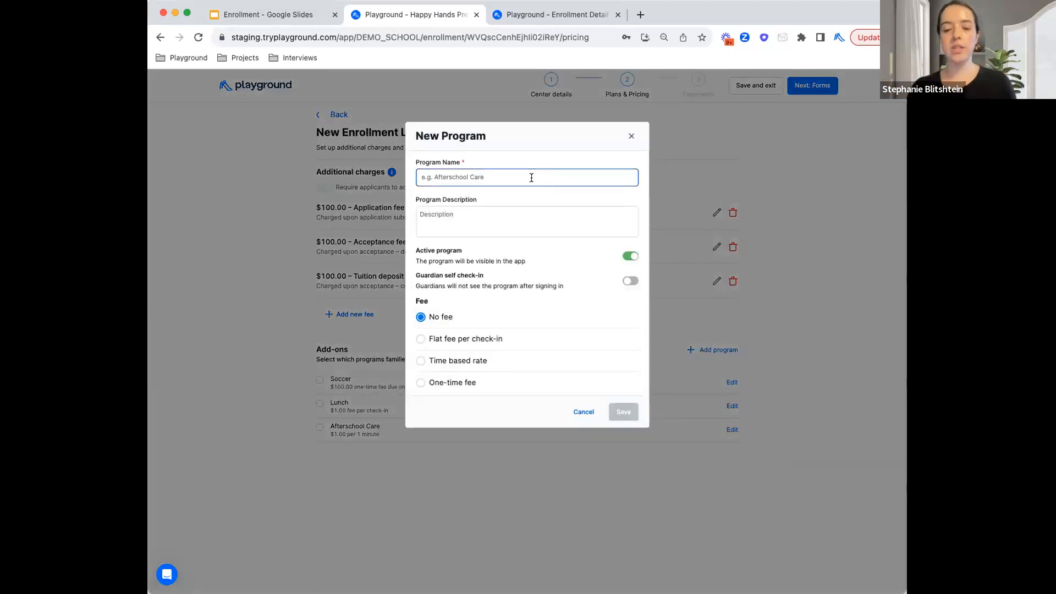
type("Beco")
key("BackSpace")
key("BackSpace")
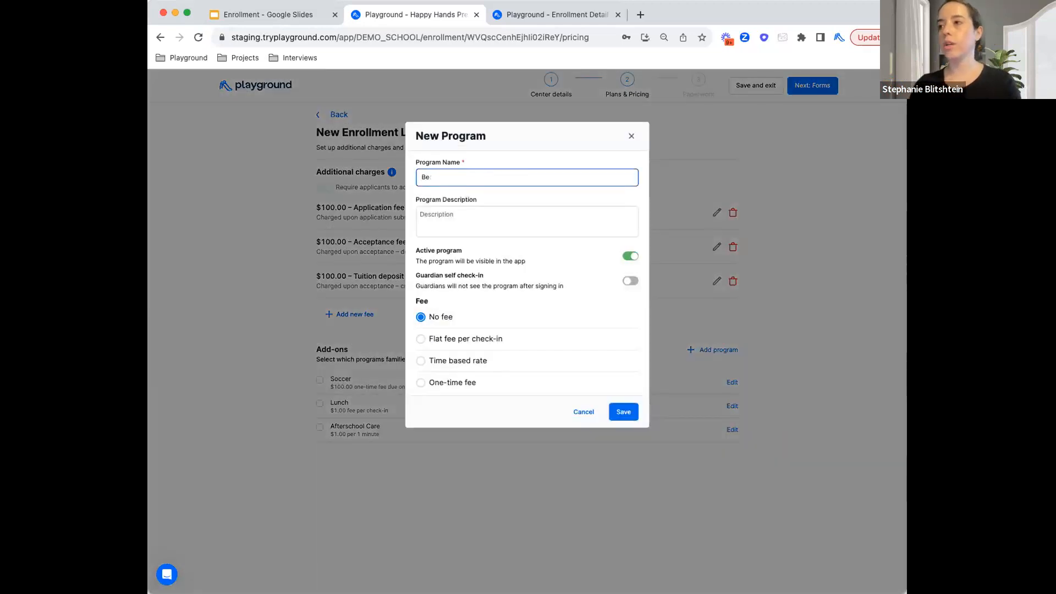
type("fore Care")
key("Tab")
type("6")
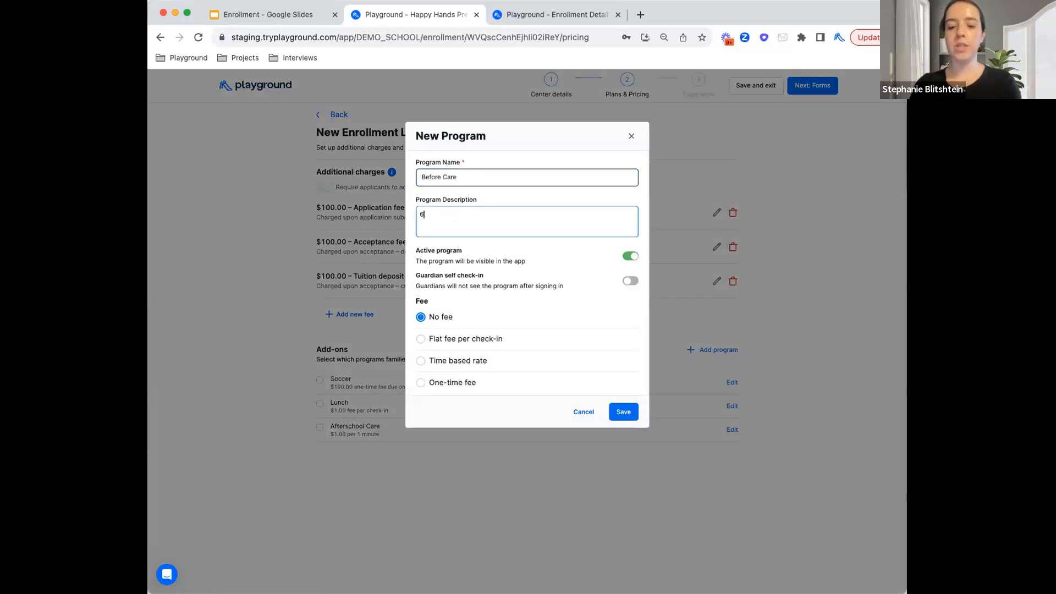
type("am-8am")
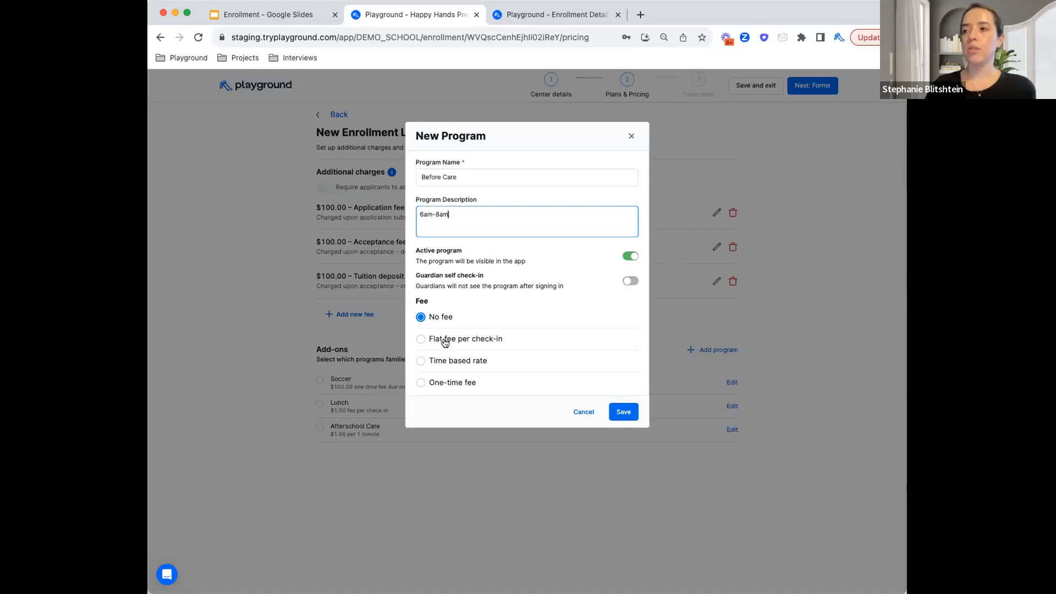
- Give the Before Care program a one-time fee of $100 and save it
left_click(446, 341)
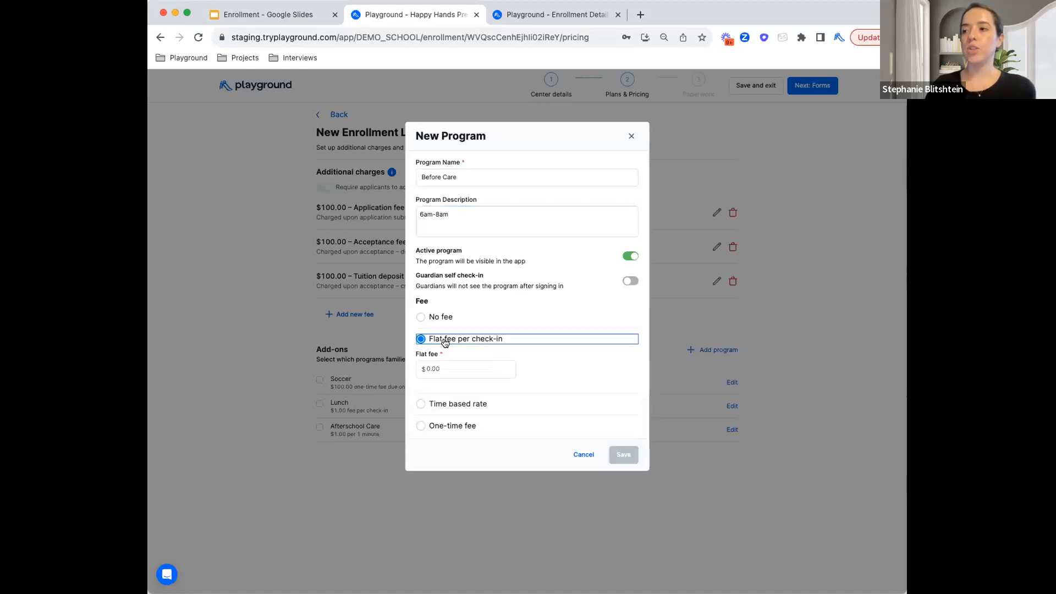
left_click(449, 404)
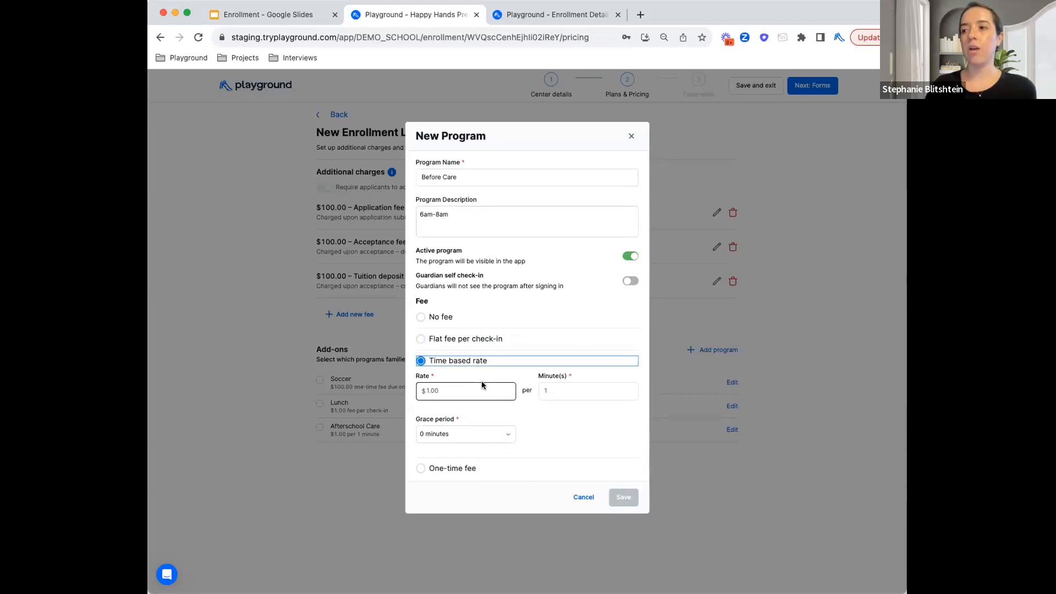
left_click(459, 472)
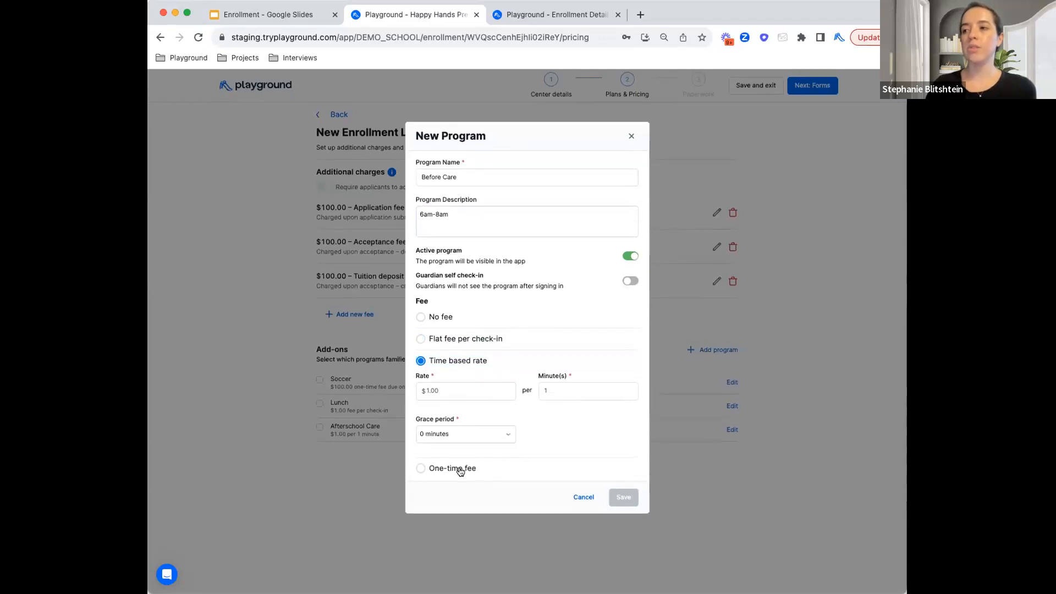
left_click(442, 414)
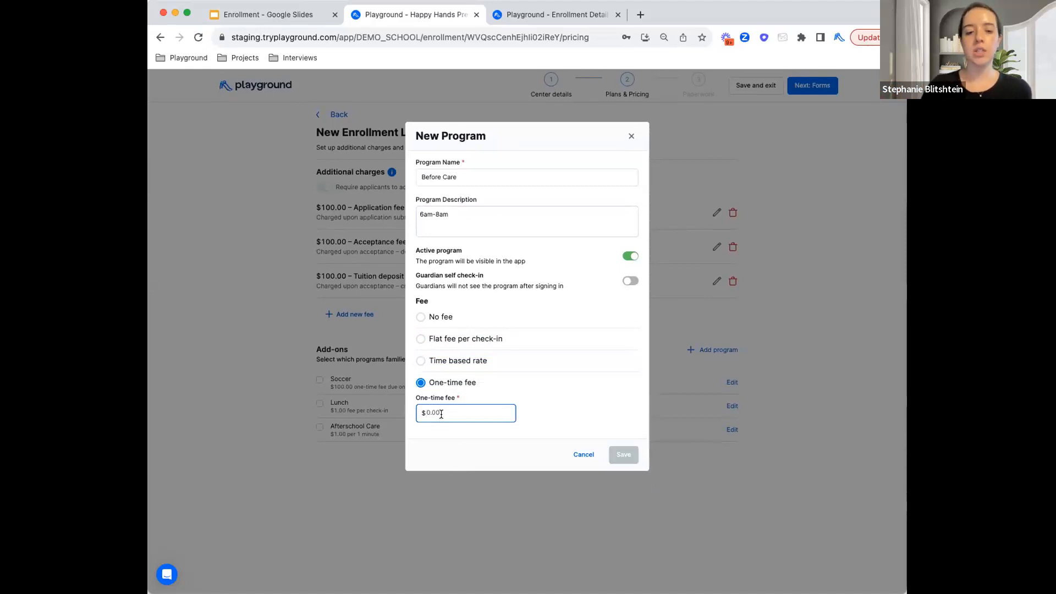
type("100")
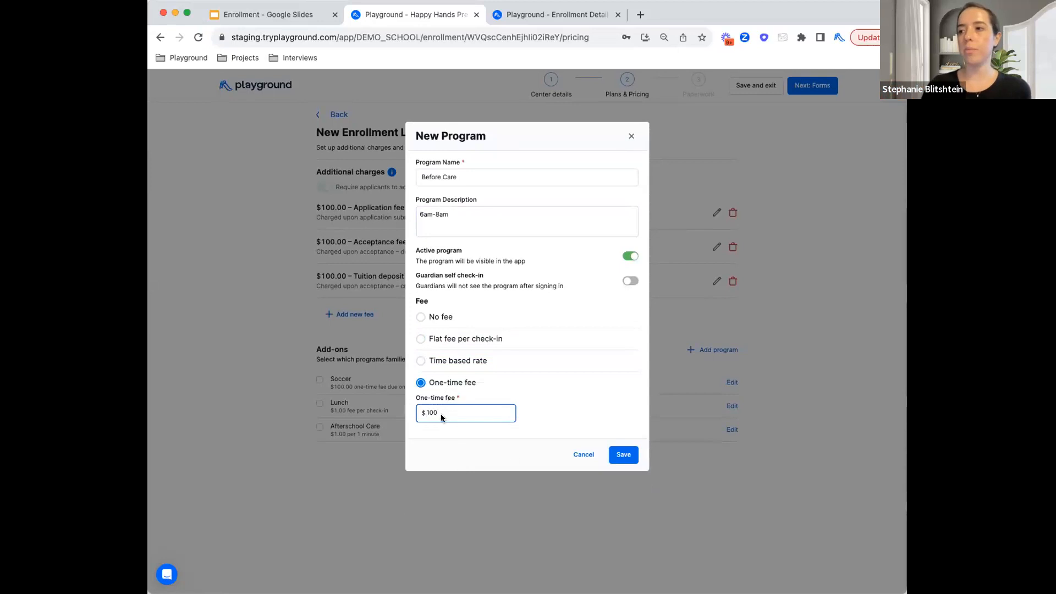
left_click(631, 457)
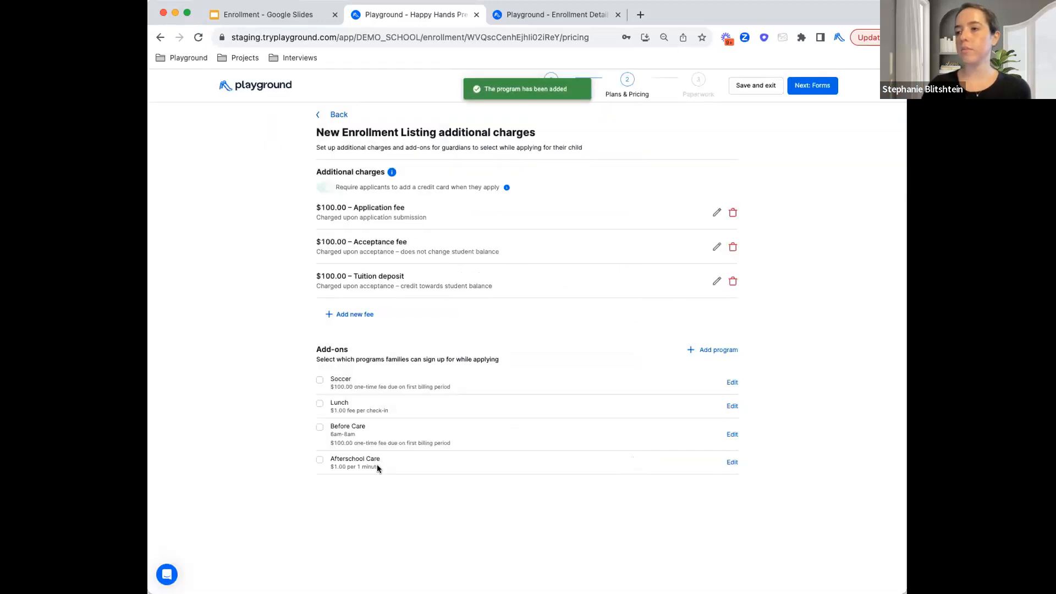
- Include Before Care in the listing's add-ons, add "$100/month" as a second line of its description and save
left_click(319, 427)
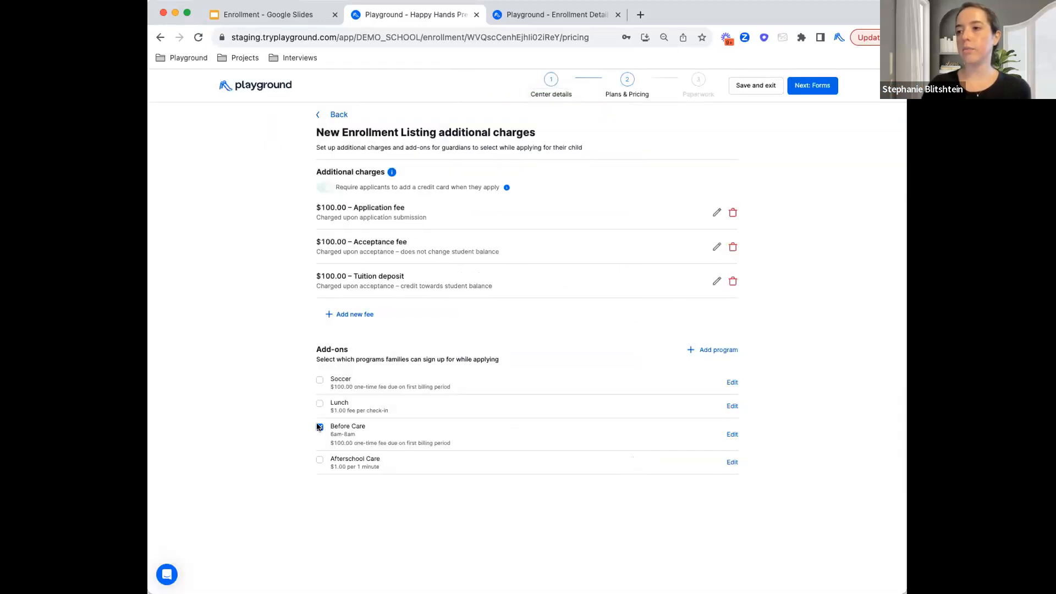
left_click(732, 435)
left_click(530, 209)
key("Return")
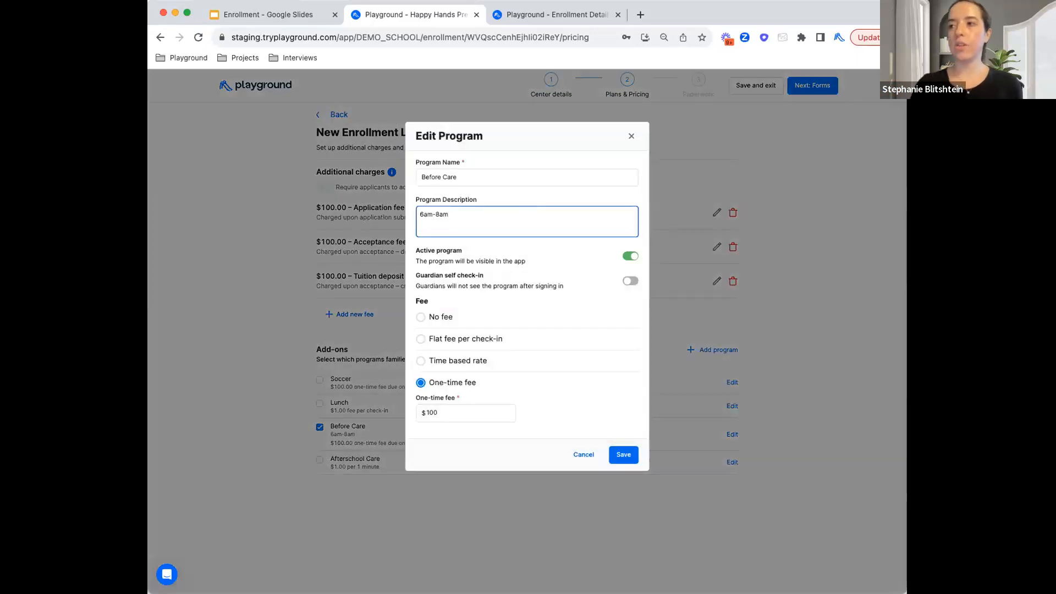
type("$100")
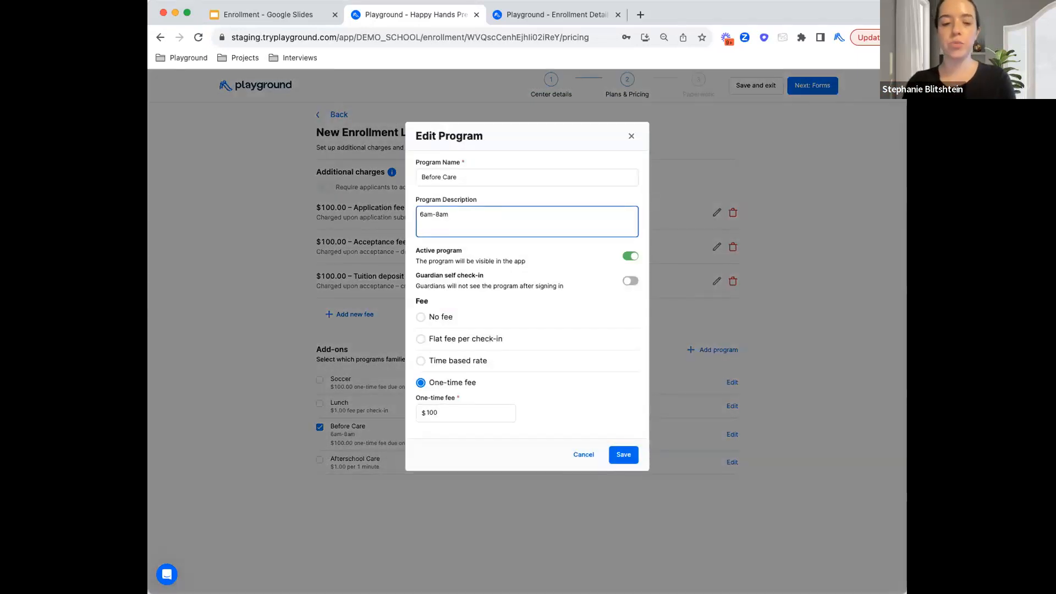
type("/month")
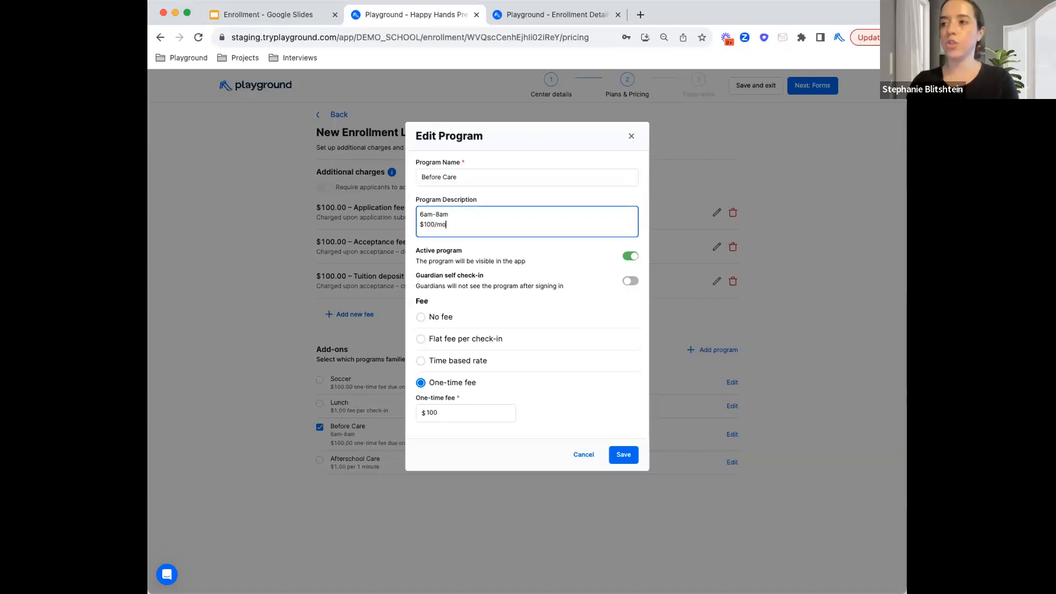
left_click(627, 458)
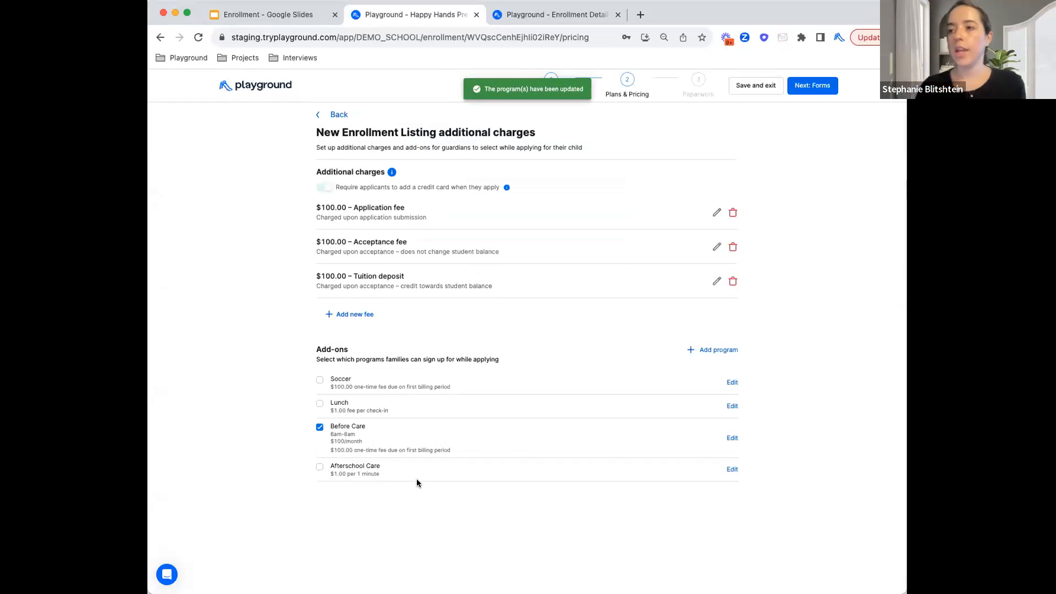
- Try a flat fee of $20 per check-in on the Before Care program, and close the edit without saving
left_click_drag(315, 348, 363, 357)
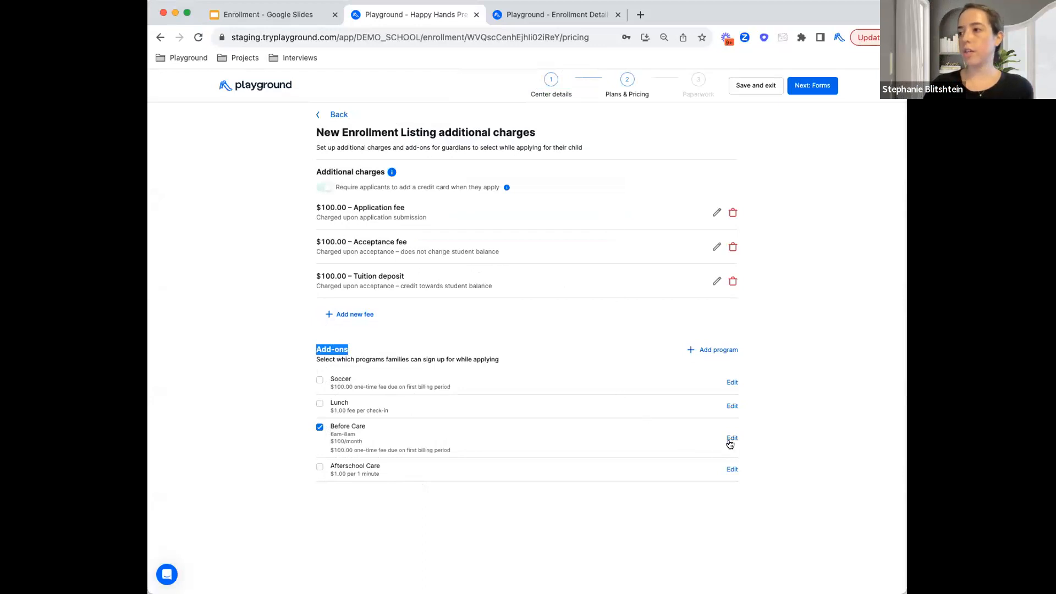
left_click(731, 439)
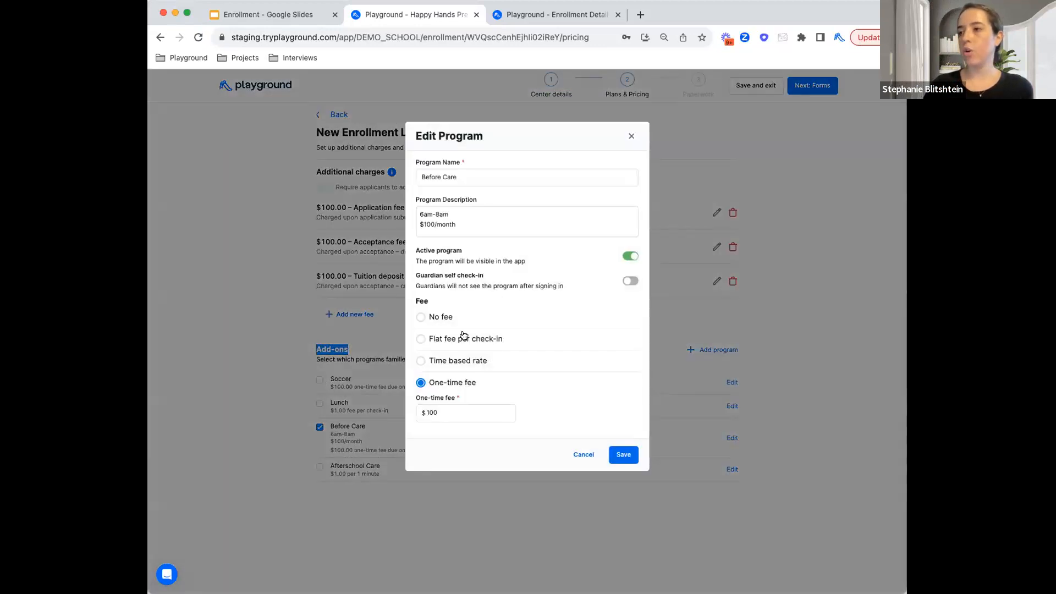
left_click(464, 336)
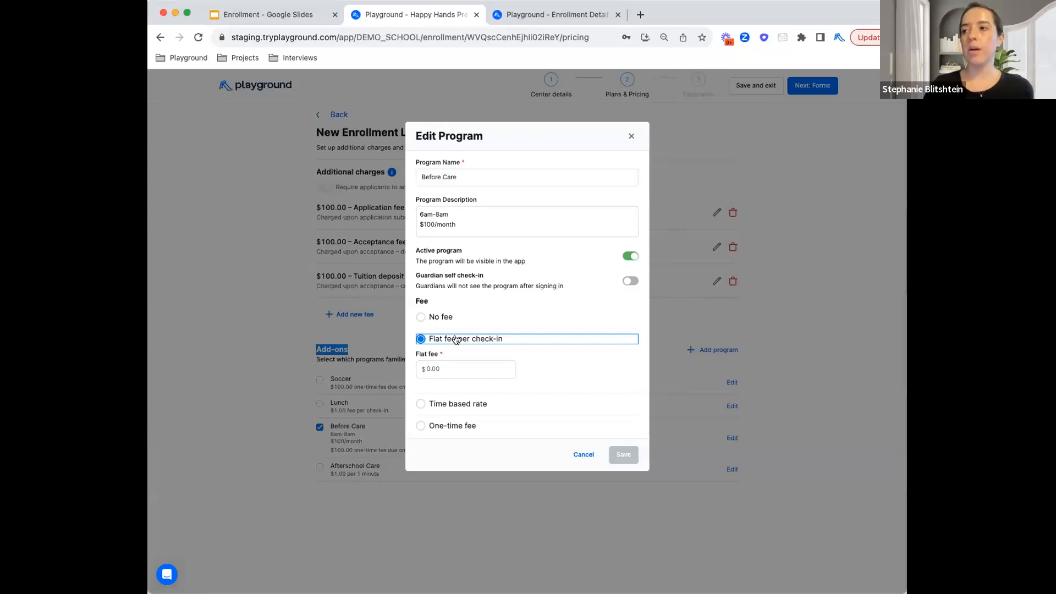
left_click(479, 371)
type("20")
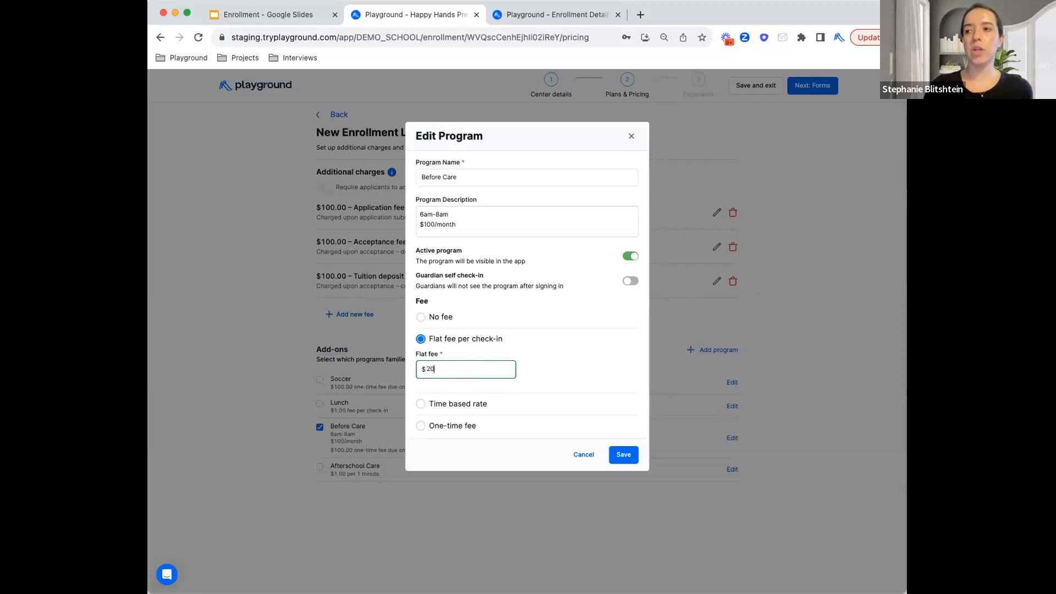
left_click(547, 365)
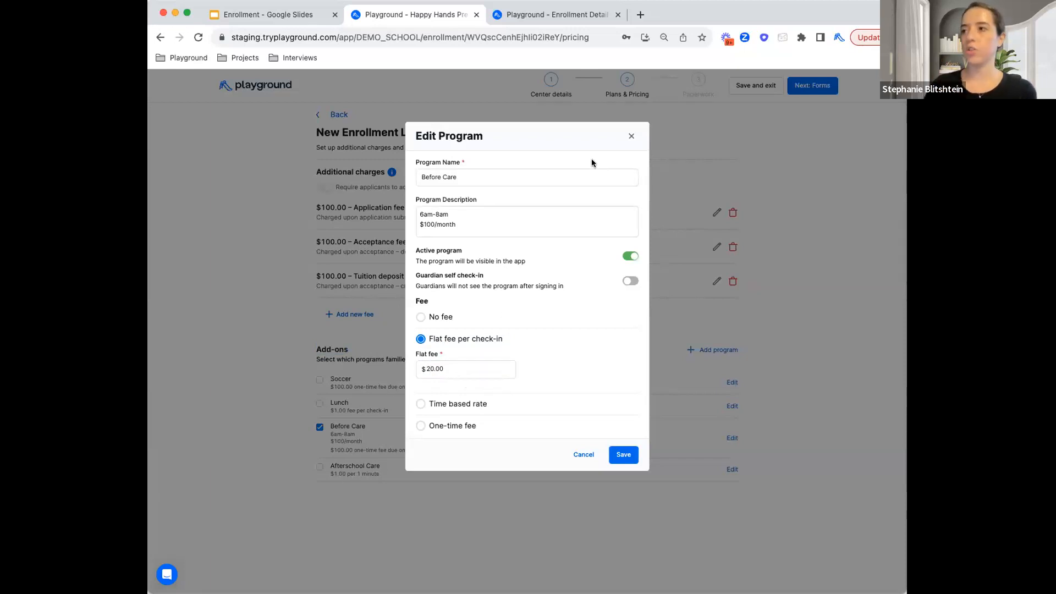
left_click(631, 136)
- Continue to the listing's application form and required documents
left_click(802, 88)
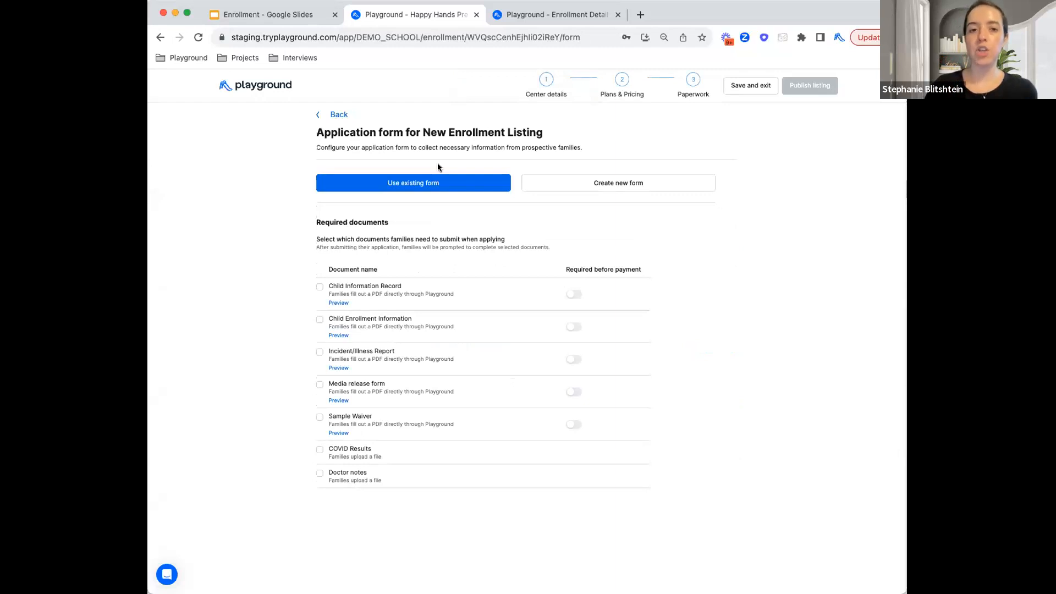
- Create a new application form and include student allergies, medication and medical conditions in its student template
left_click(638, 188)
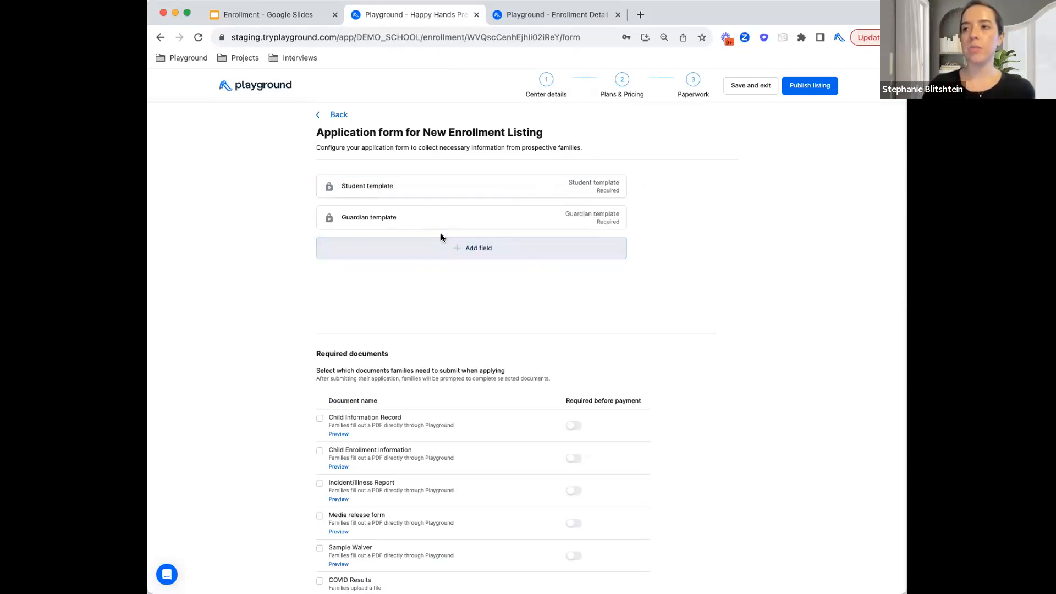
left_click(419, 190)
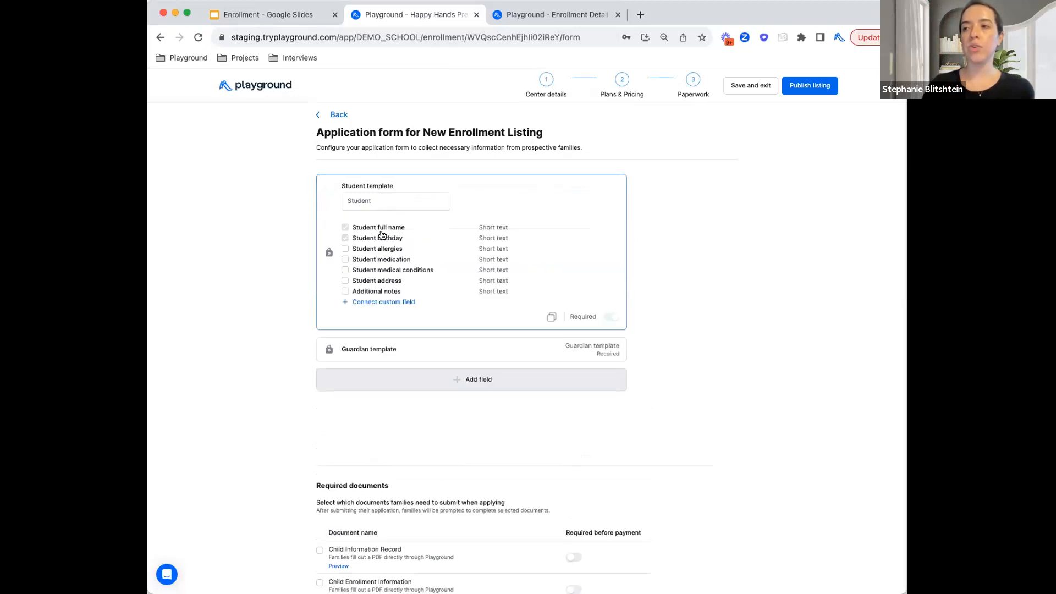
left_click(345, 249)
left_click(345, 259)
left_click(345, 271)
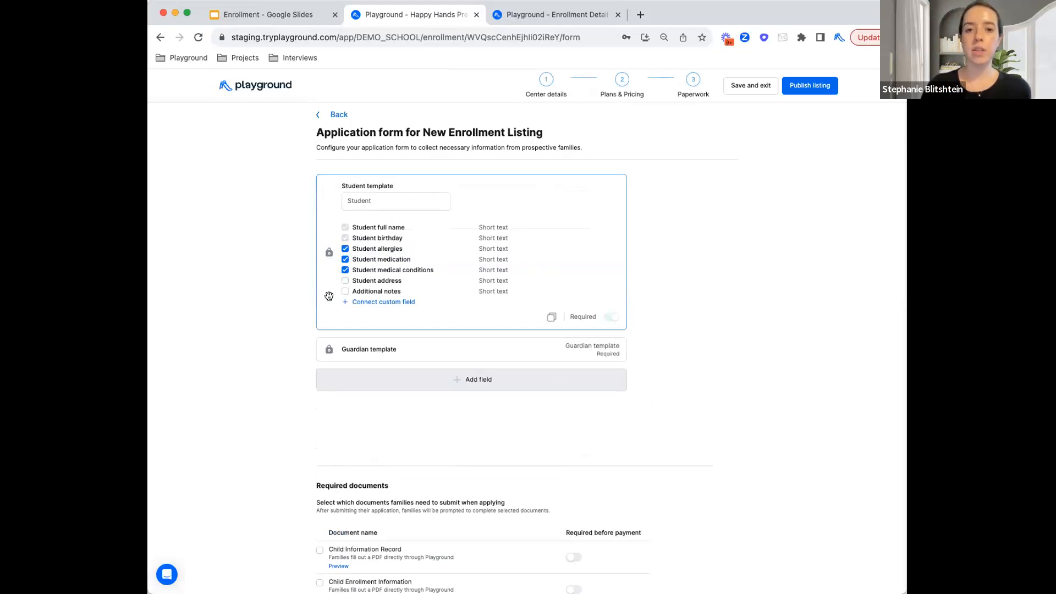
- Review the guardian template's fields, and try adding a custom question field before deleting it
left_click(345, 353)
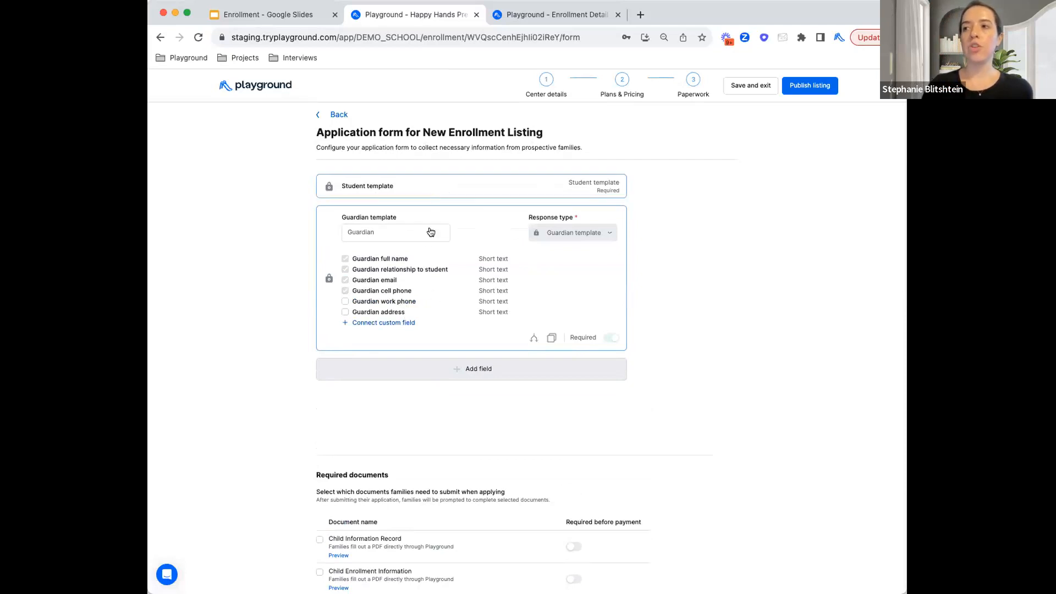
scroll(428, 274, "down", 1)
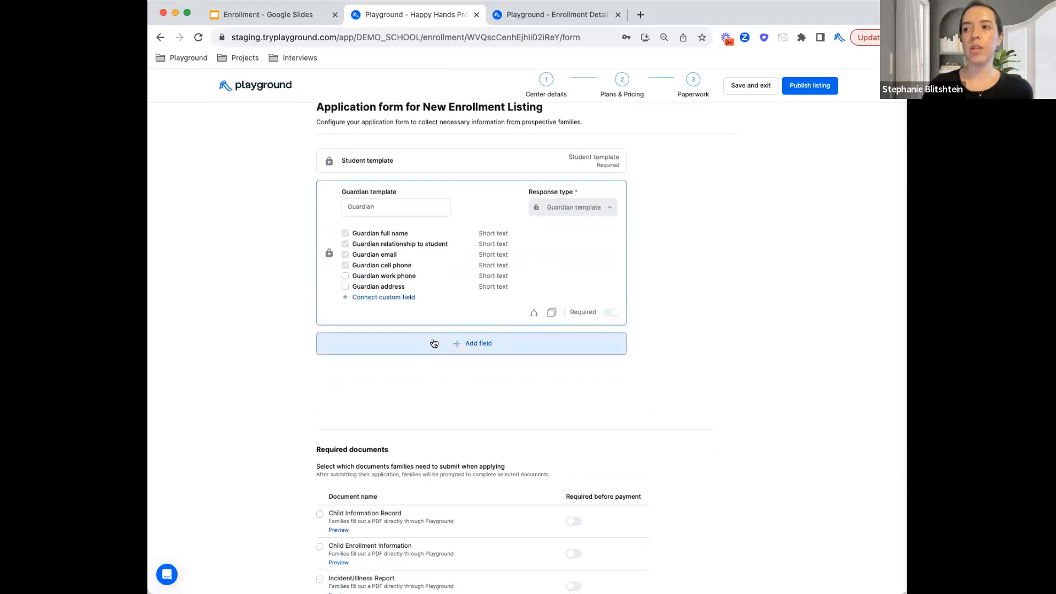
left_click(479, 350)
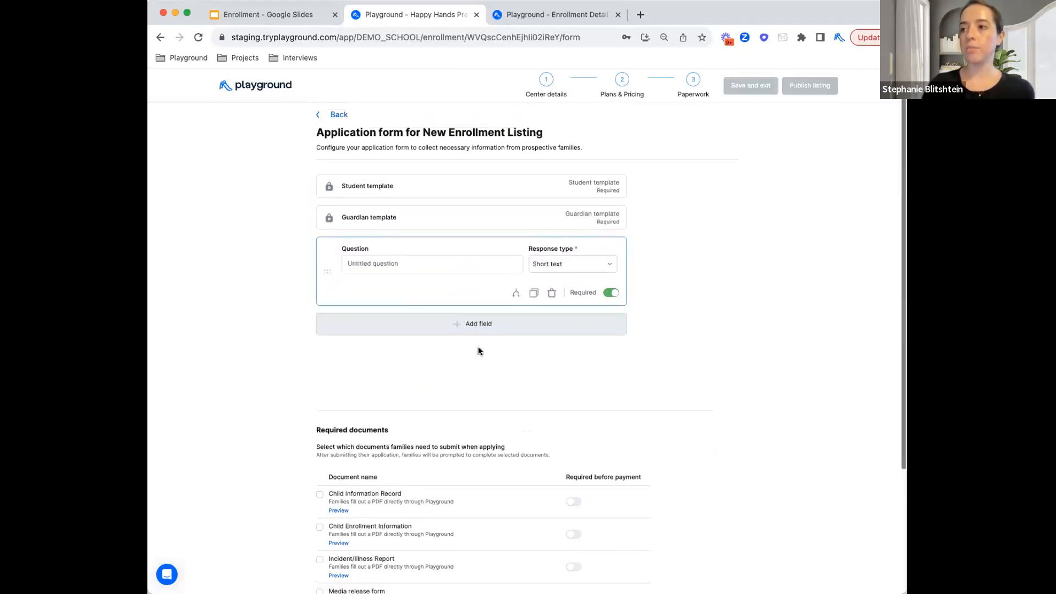
left_click(585, 270)
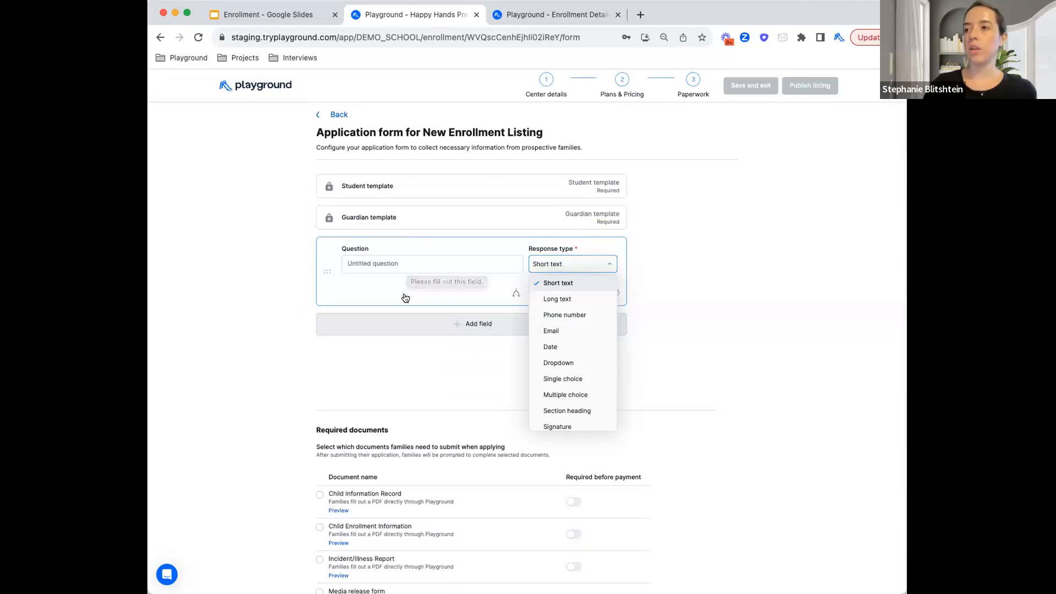
left_click(445, 395)
left_click(610, 295)
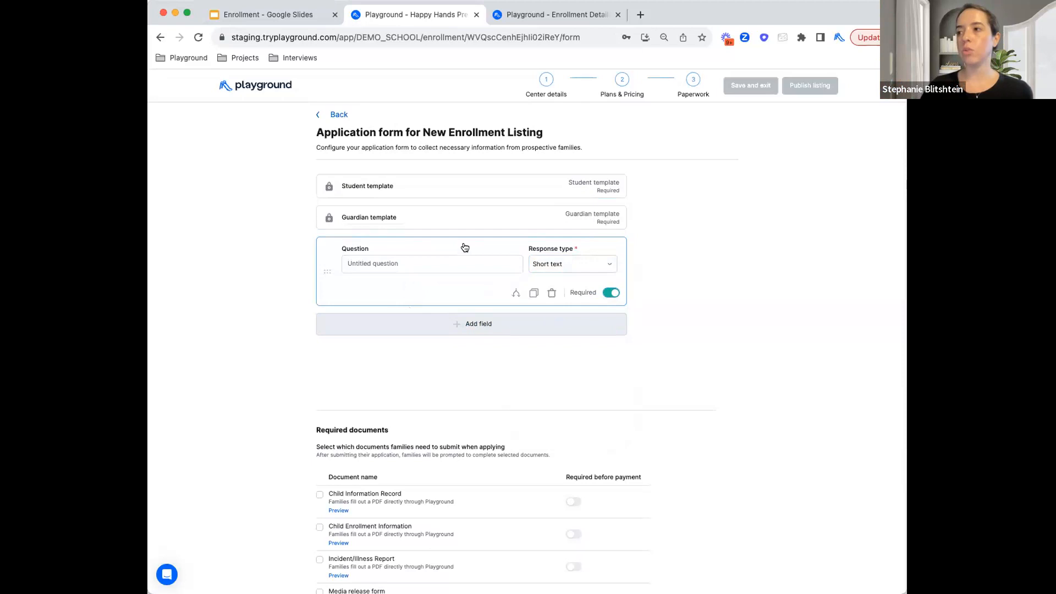
left_click(551, 293)
- Add the Media release form to the required documents, trying its required-before-payment option and leaving it off
scroll(530, 304, "down", 3)
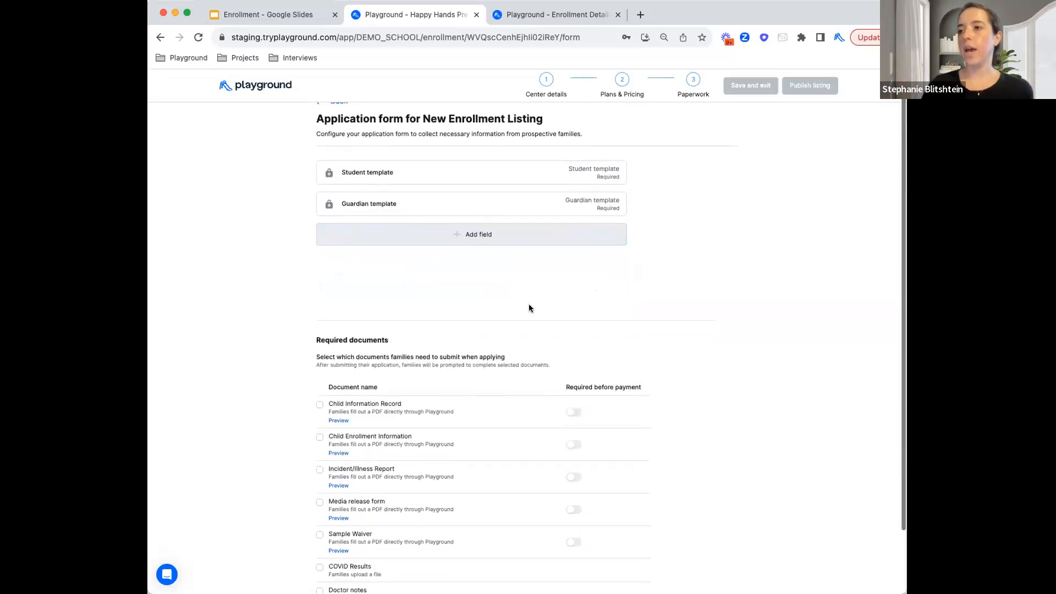
left_click_drag(315, 271, 381, 271)
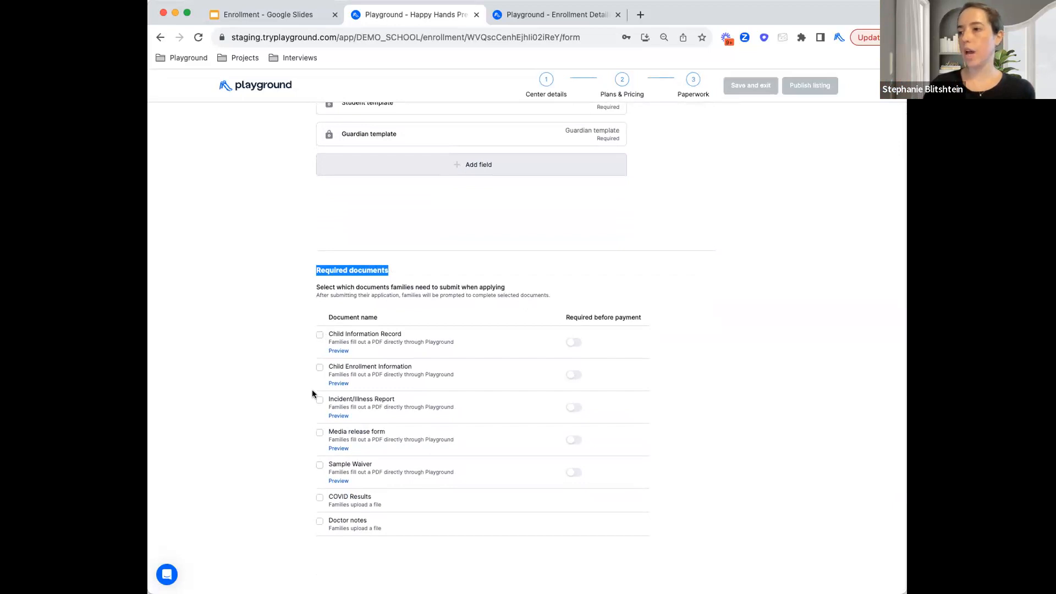
left_click(320, 434)
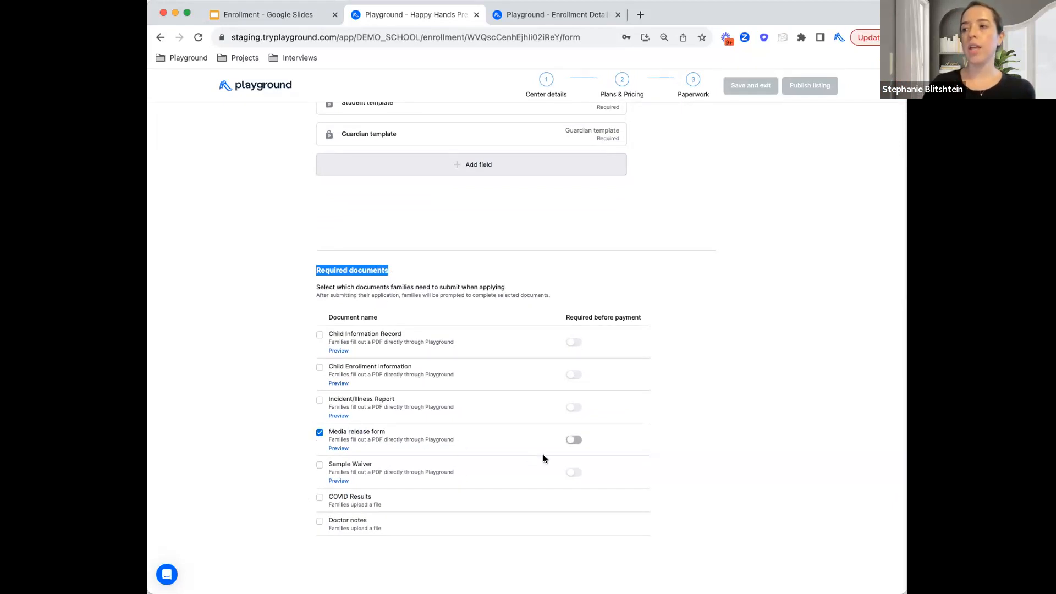
left_click(576, 442)
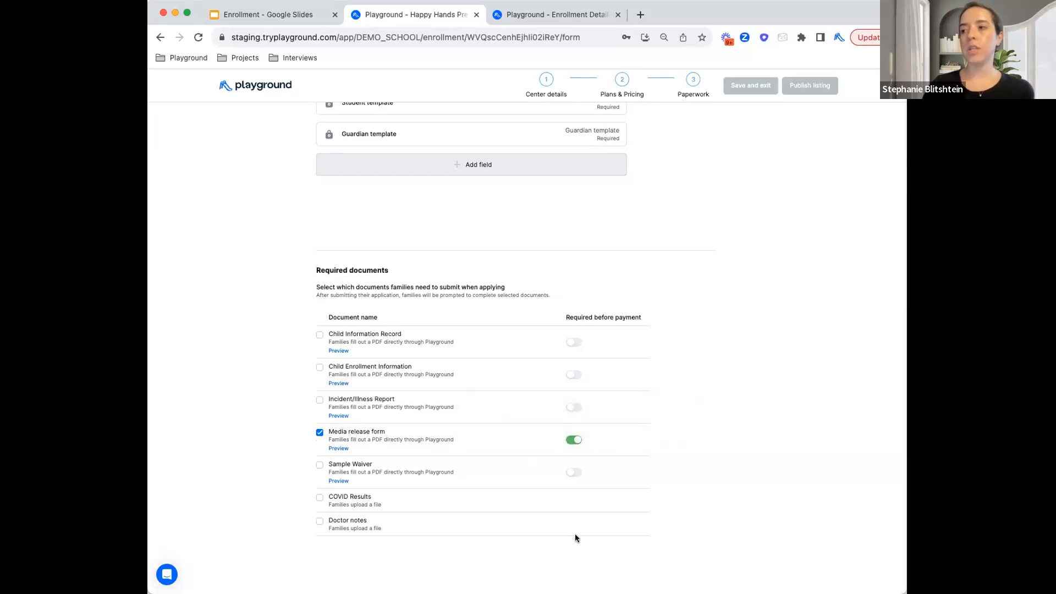
left_click(573, 440)
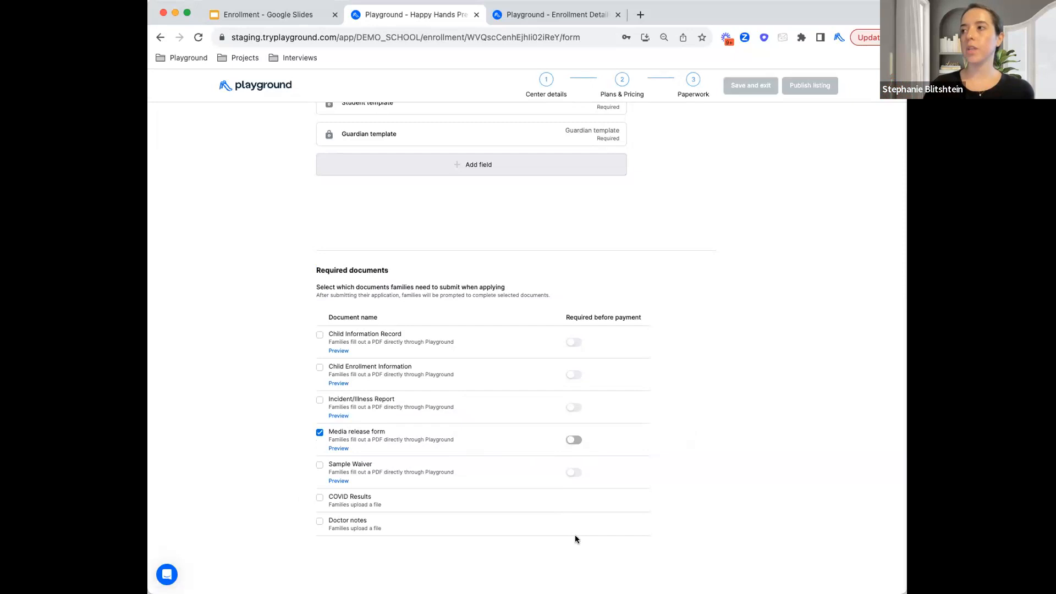
- Recheck the student and guardian templates, and add a form field with the Emergency contact template response type
scroll(635, 292, "up", 2)
left_click(521, 189)
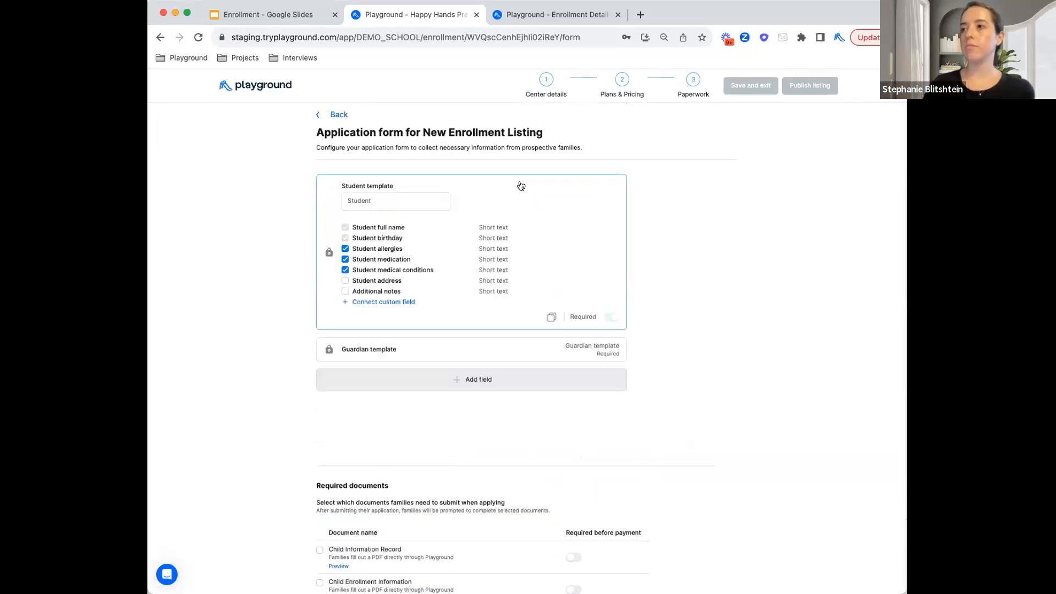
left_click(354, 353)
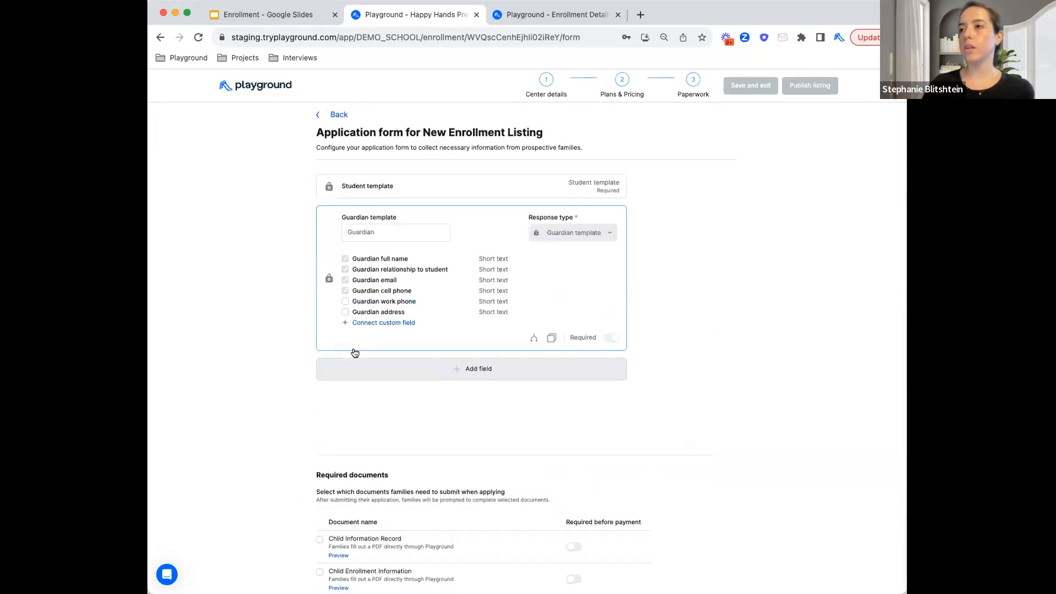
left_click(430, 373)
left_click(568, 274)
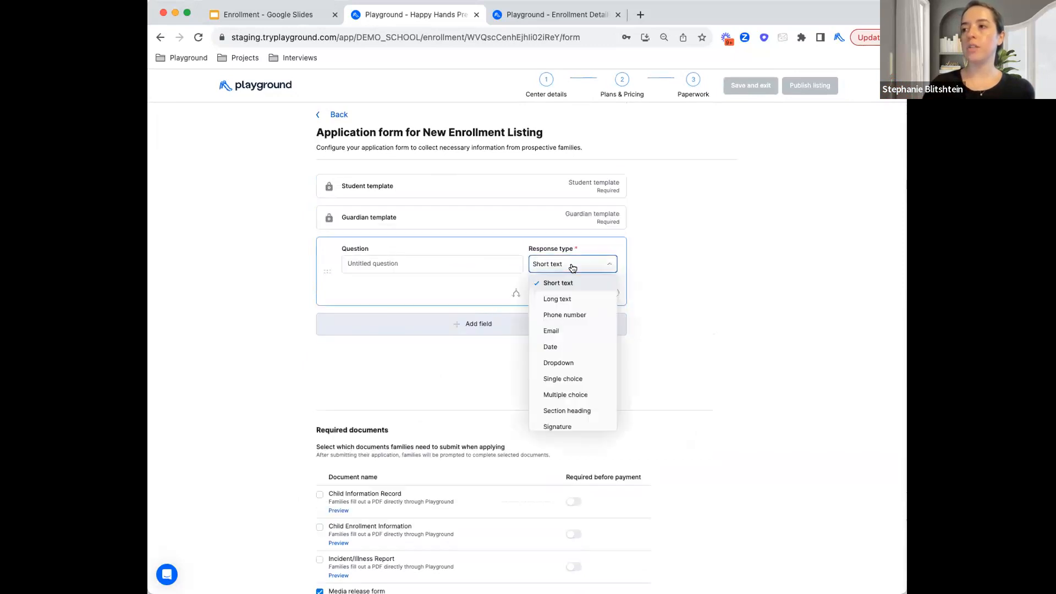
scroll(546, 344, "down", 3)
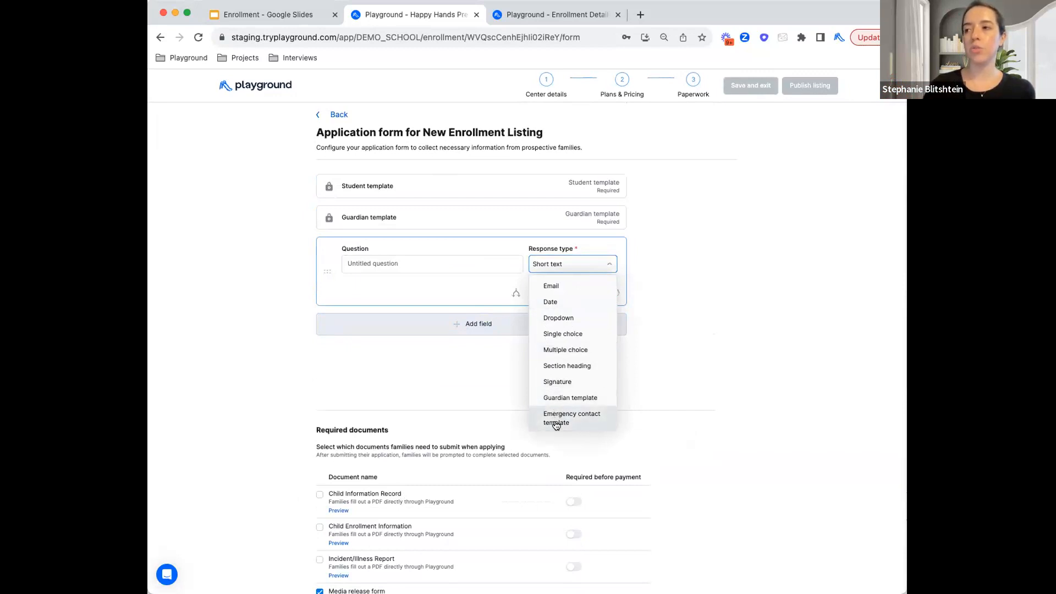
left_click(593, 427)
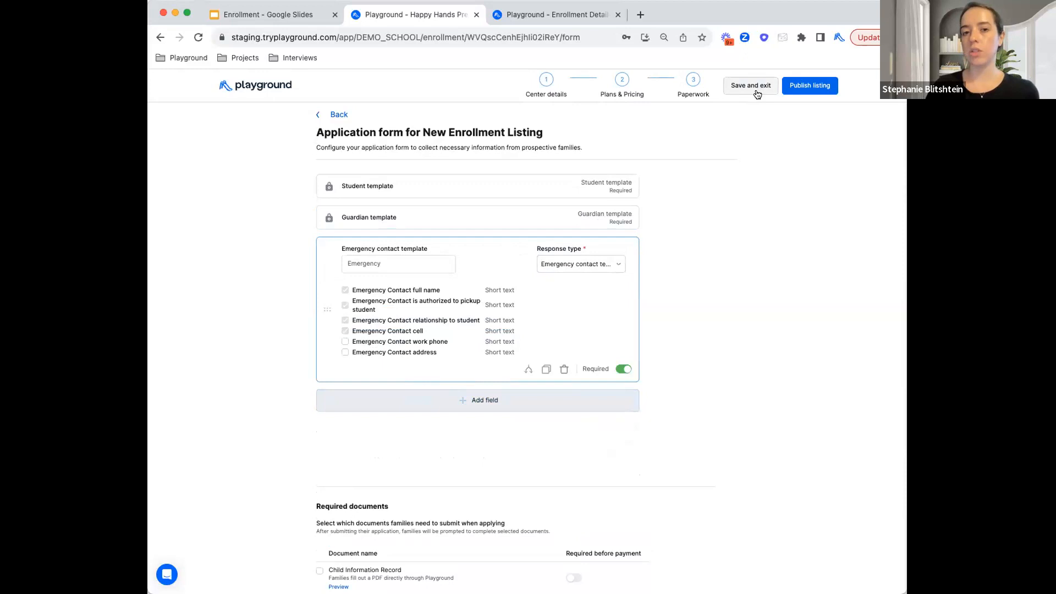
- Publish the enrollment listing and copy its listing link
left_click(804, 87)
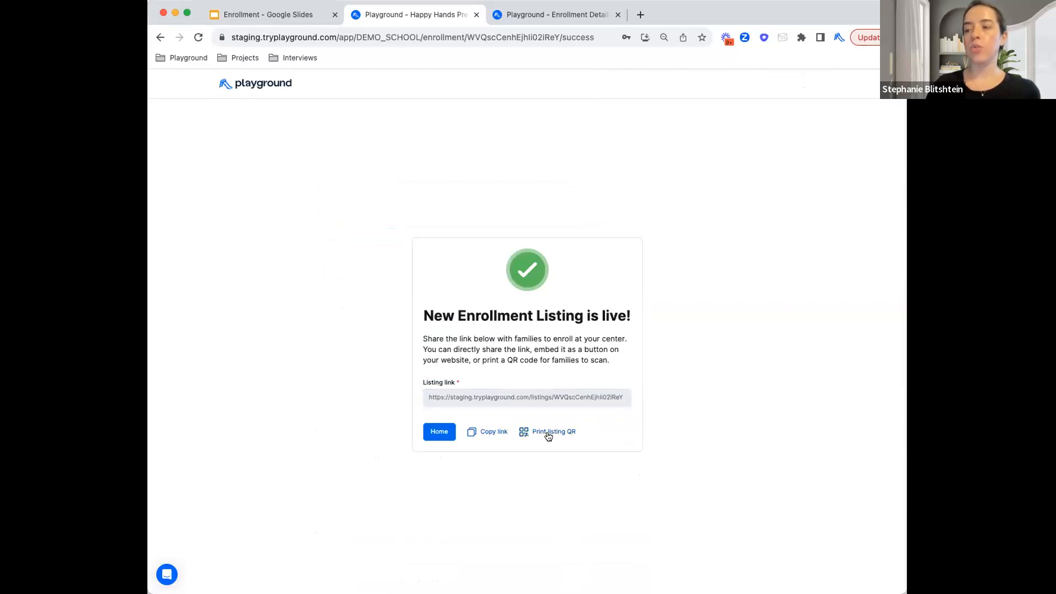
left_click(494, 433)
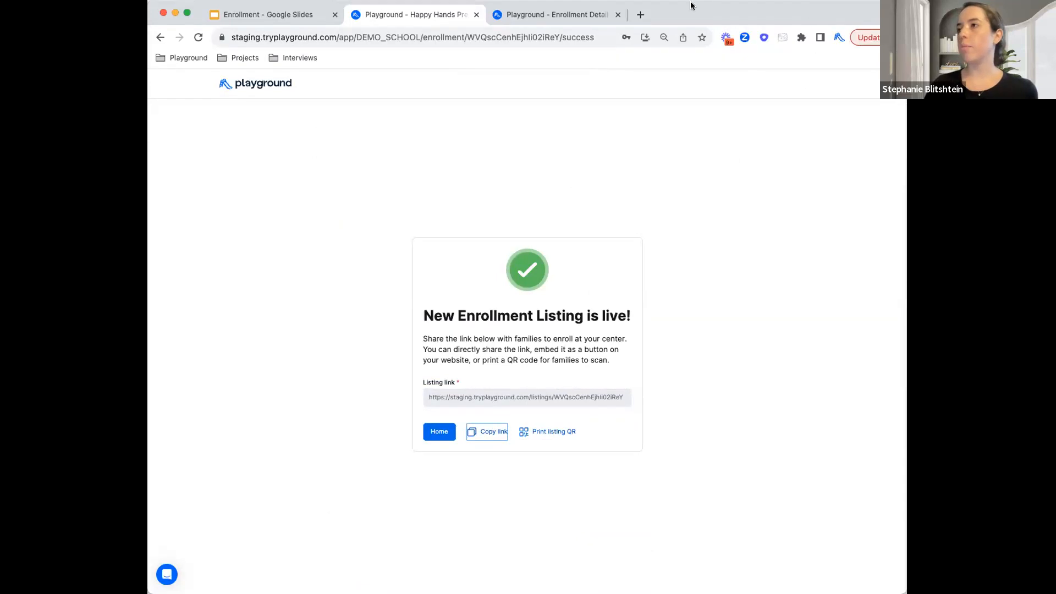
- Open the copied listing link in a new browser tab and look through the public listing page
left_click(641, 14)
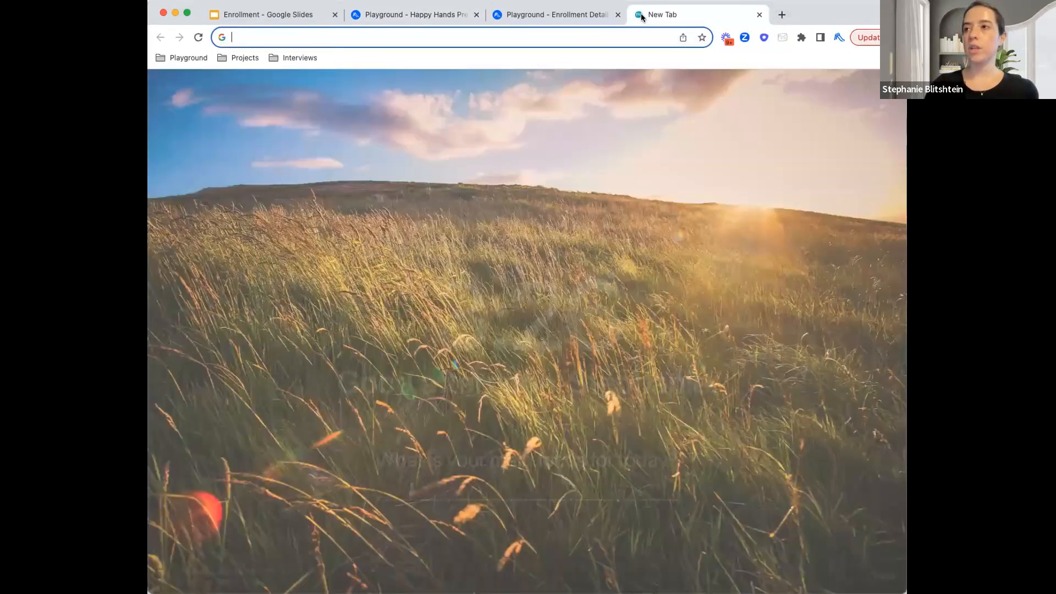
key("super+v")
key("Return")
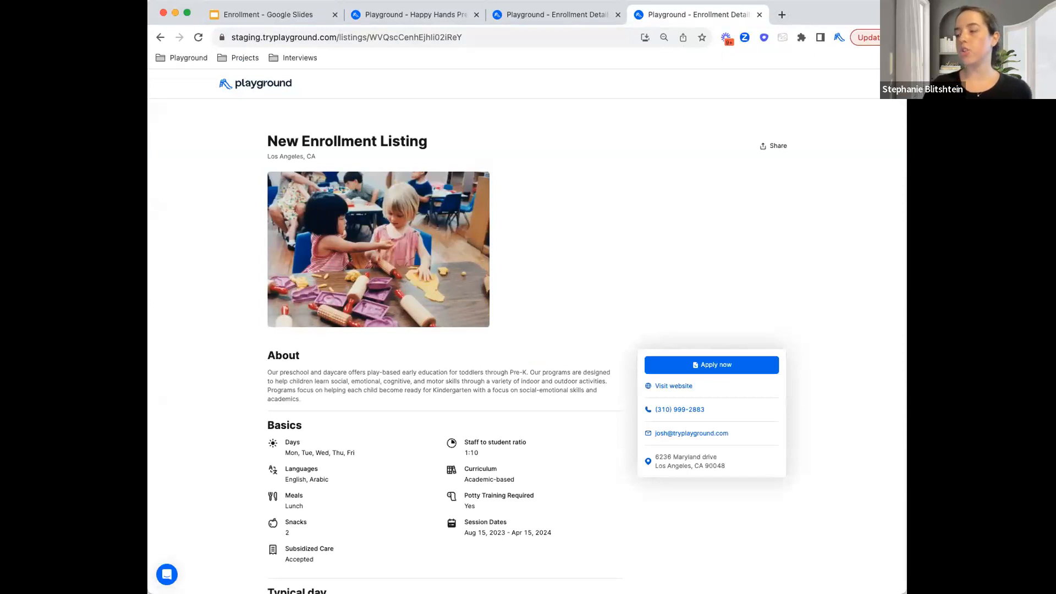
scroll(556, 343, "down", 5)
scroll(556, 347, "down", 7)
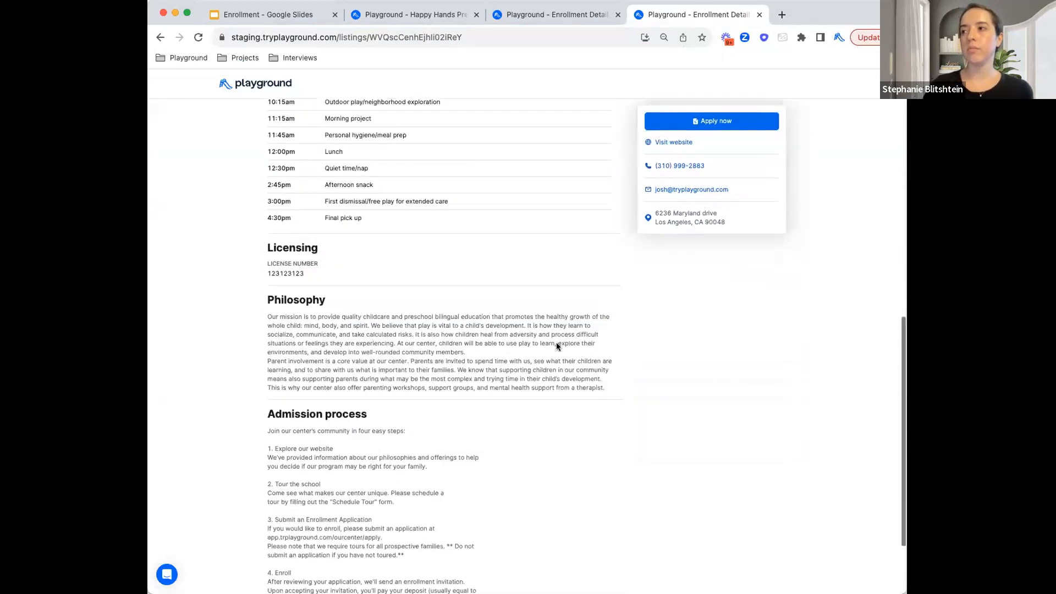
scroll(556, 346, "up", 12)
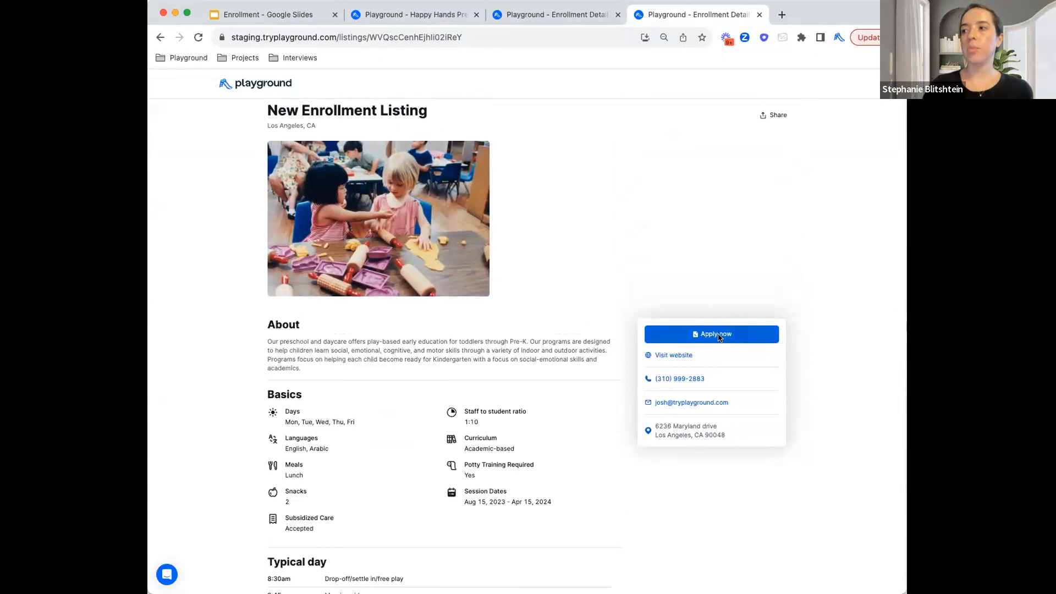
scroll(708, 283, "up", 1)
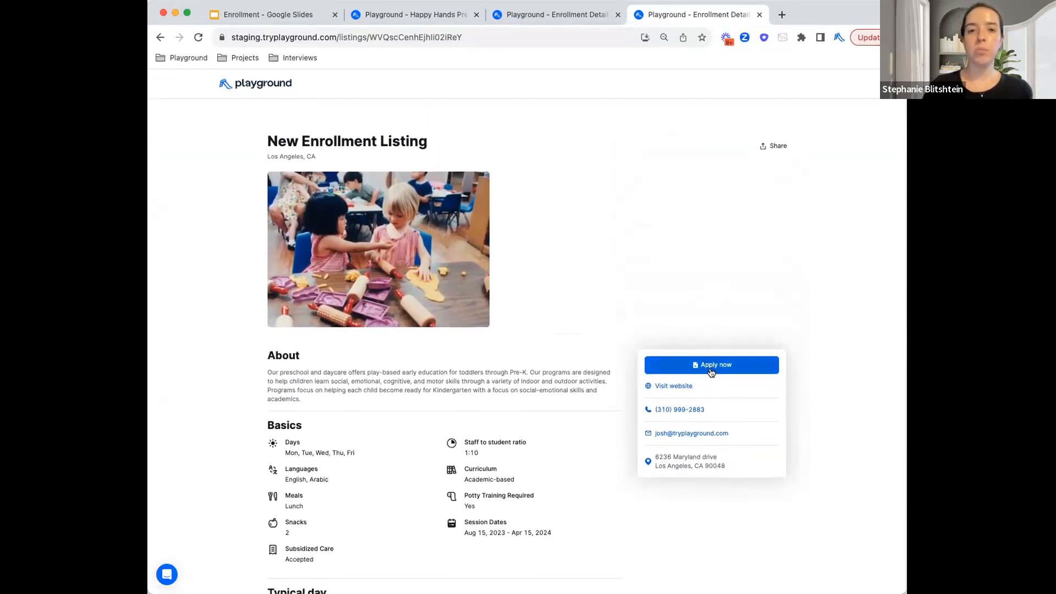
- Start an application with an existing Playground account, and log in with the parent's saved e-mail and account password
left_click(711, 371)
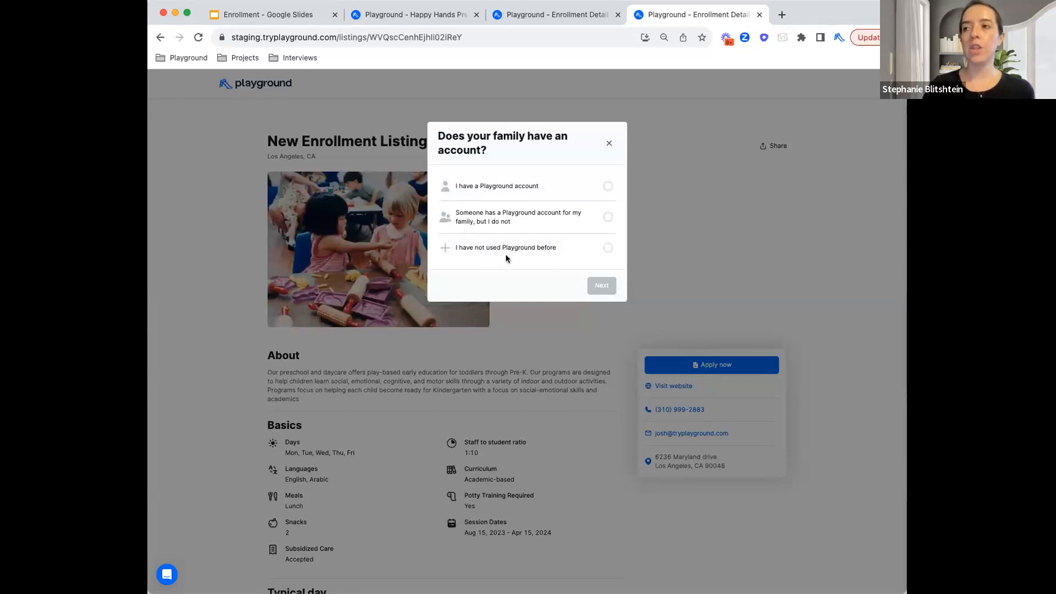
left_click(529, 191)
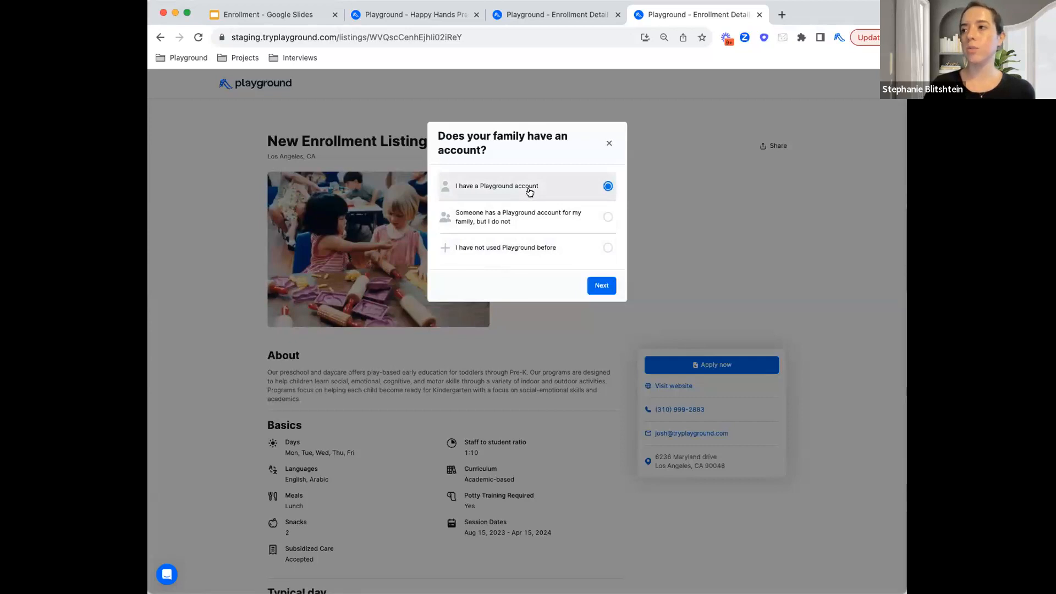
left_click(602, 286)
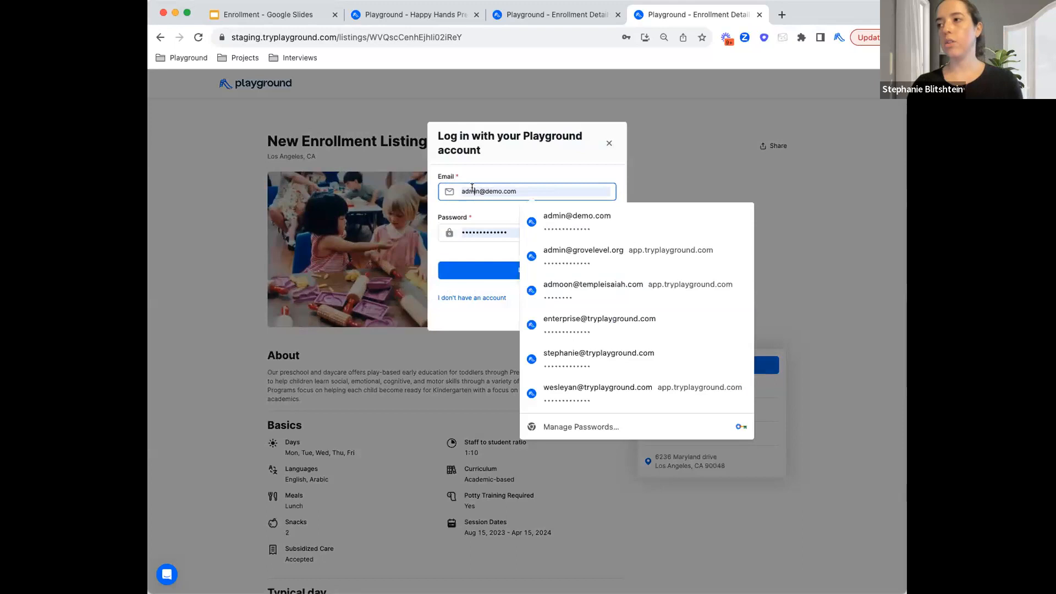
triple_click(473, 191)
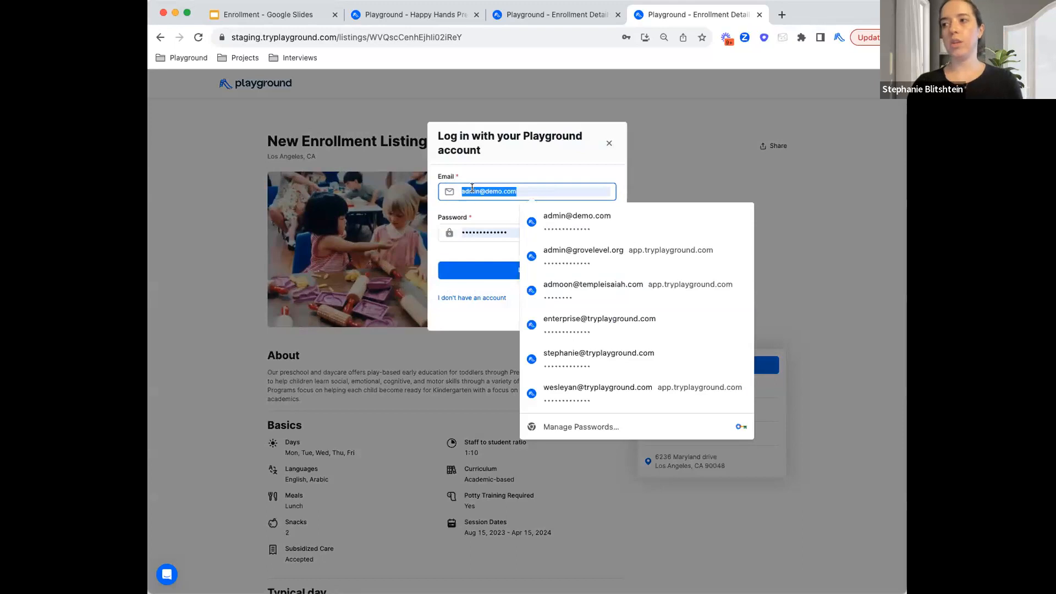
type("stephanie")
key("Down")
key("Return")
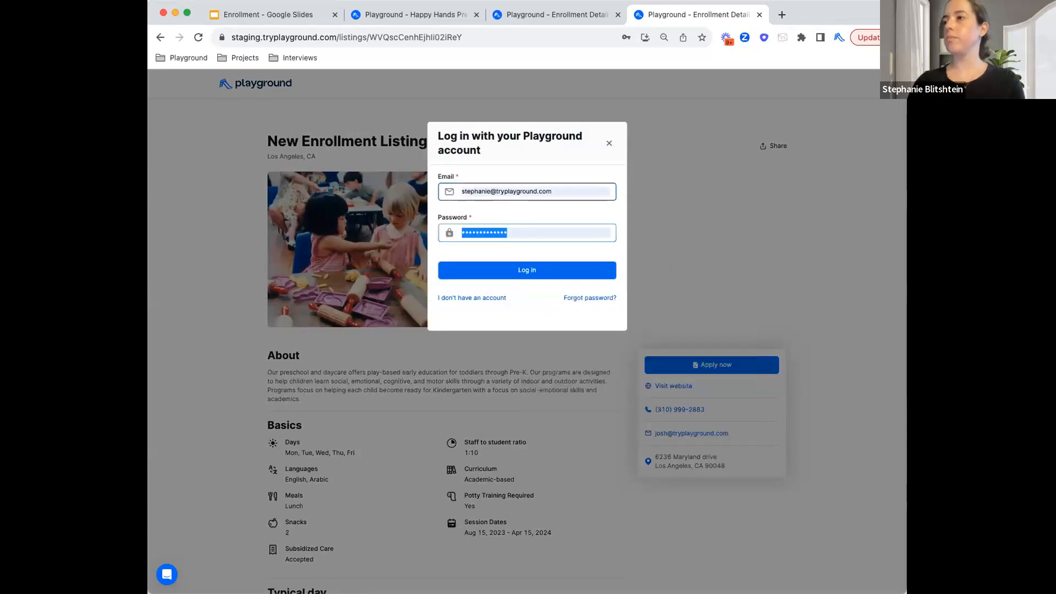
left_click(526, 269)
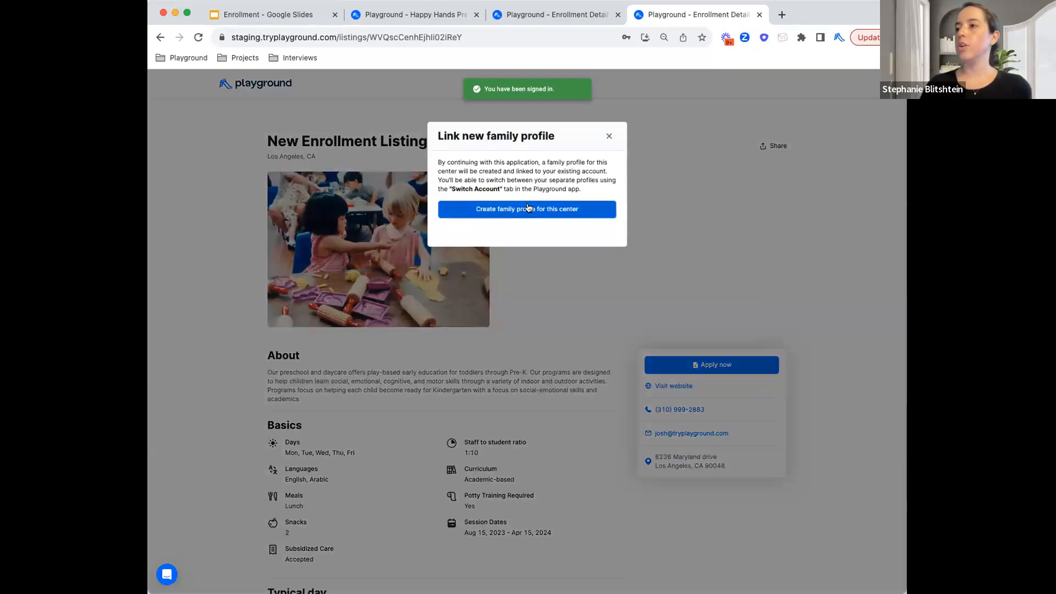
- Create a family profile for this center and look through the 3 years old, 2 years old and Infants pricing plans
left_click(528, 208)
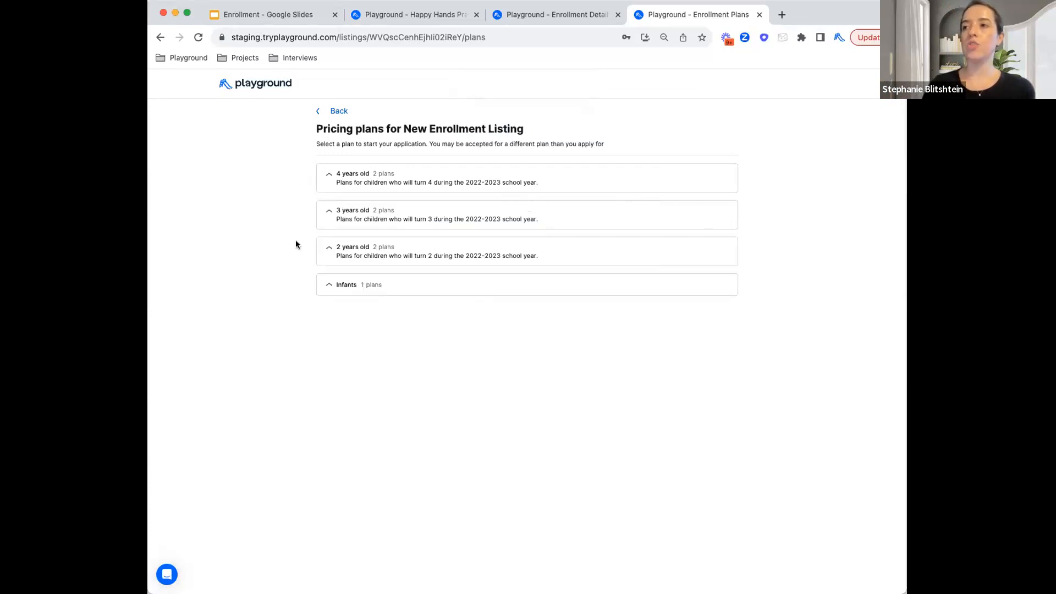
left_click(326, 212)
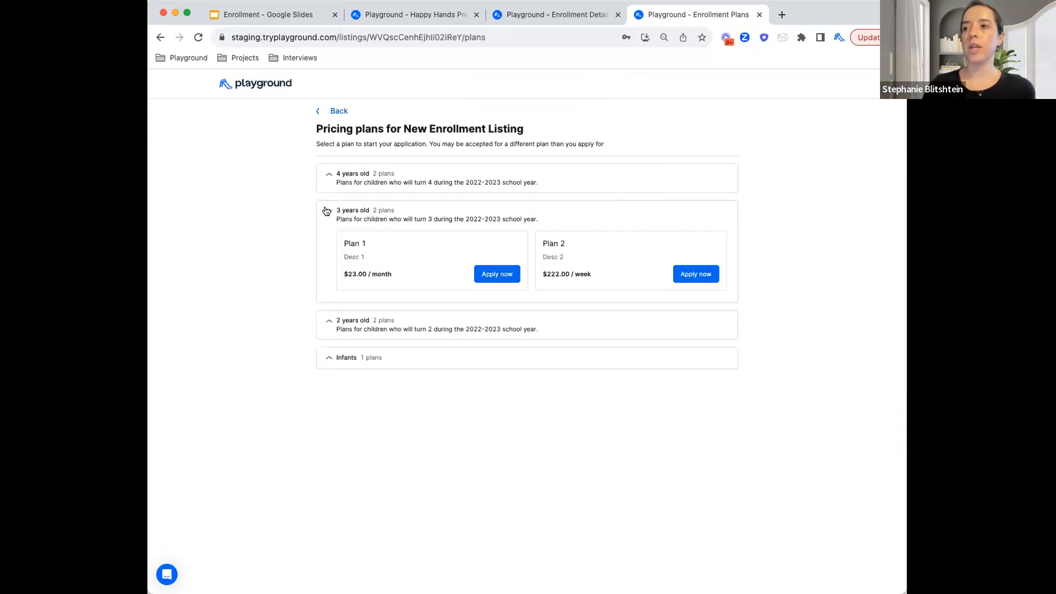
left_click(324, 322)
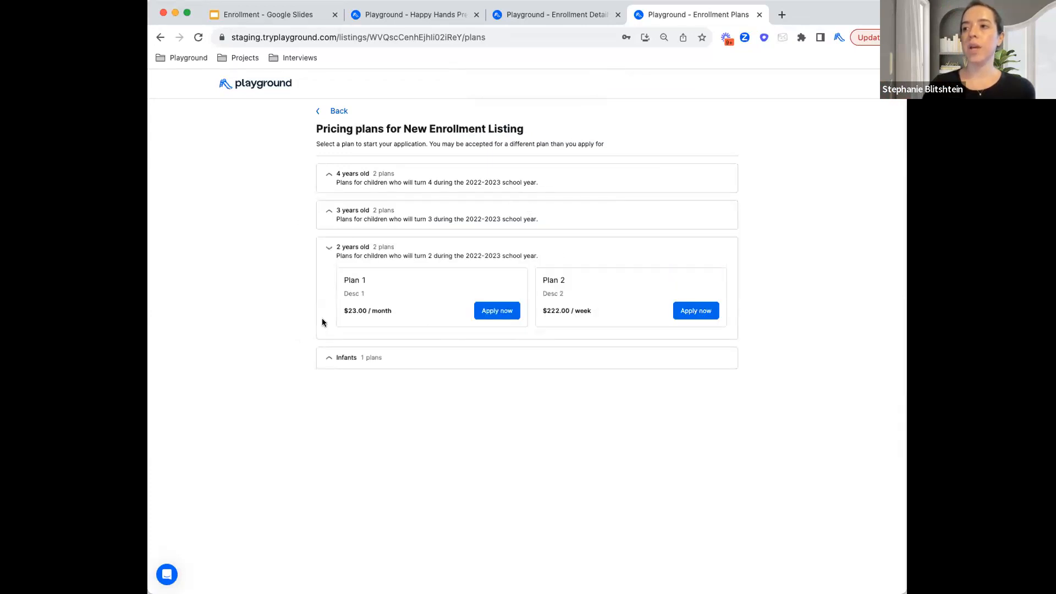
left_click(325, 358)
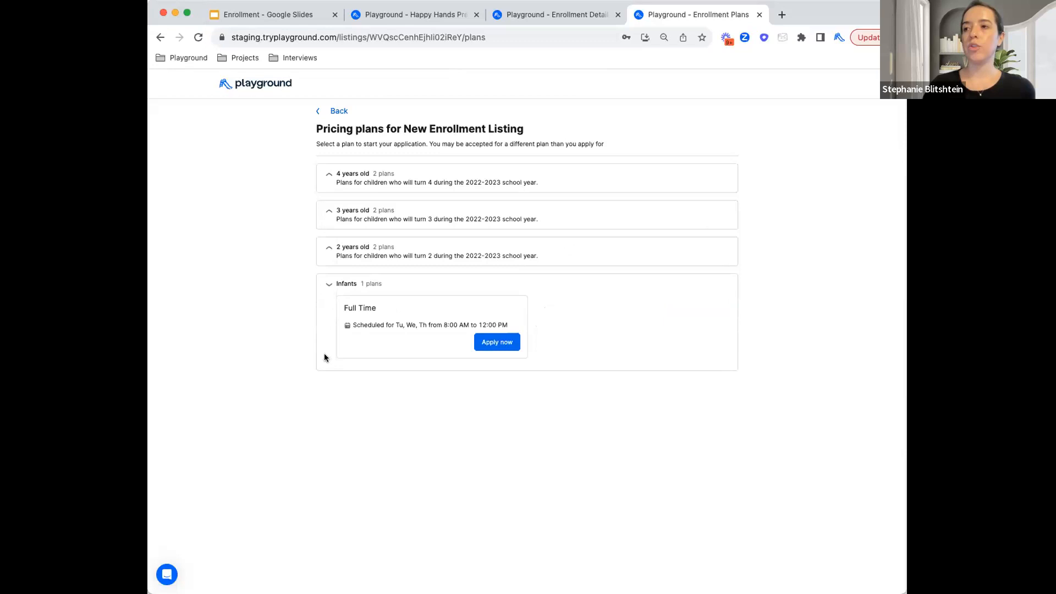
- Apply for the Full Time plan under Infants and have the application form filled out automatically
left_click(497, 342)
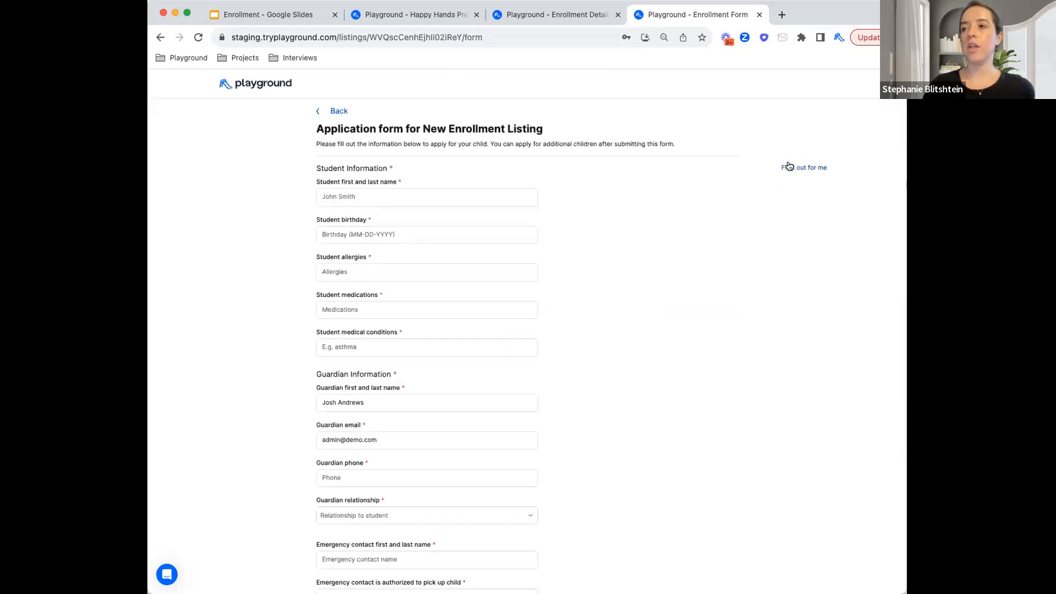
left_click(807, 163)
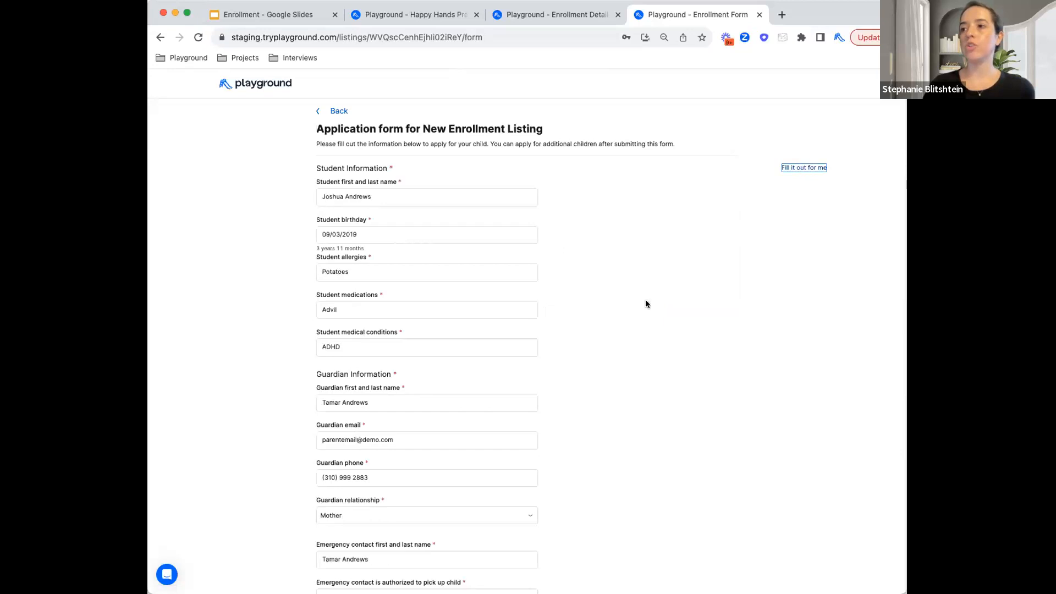
scroll(646, 301, "down", 3)
scroll(646, 302, "down", 2)
- Continue to the optional add-ons, sign up for Before Care, and proceed to the confirmation and payment page
left_click(353, 528)
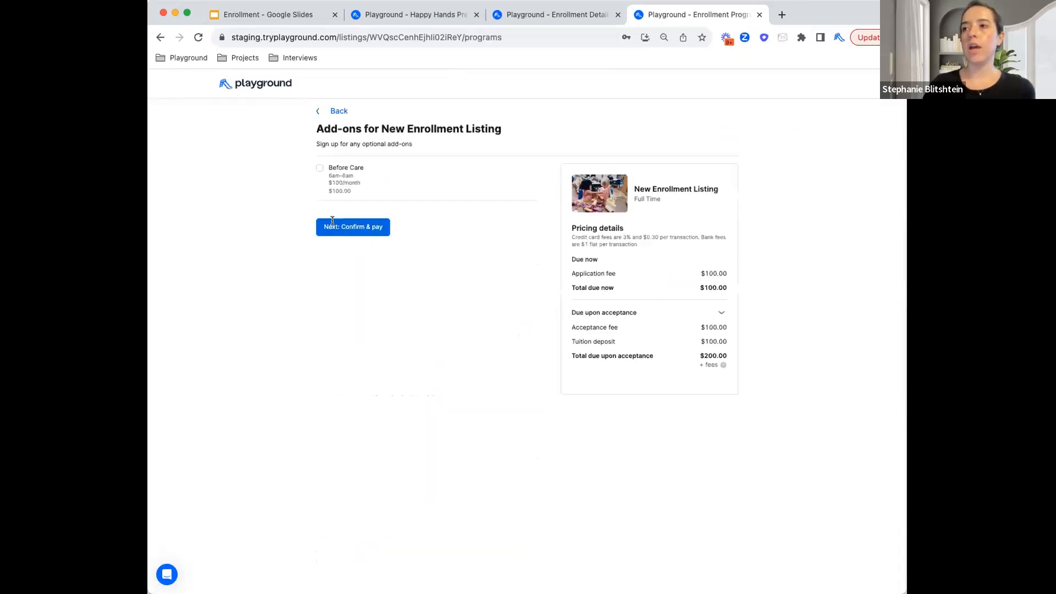
left_click(320, 170)
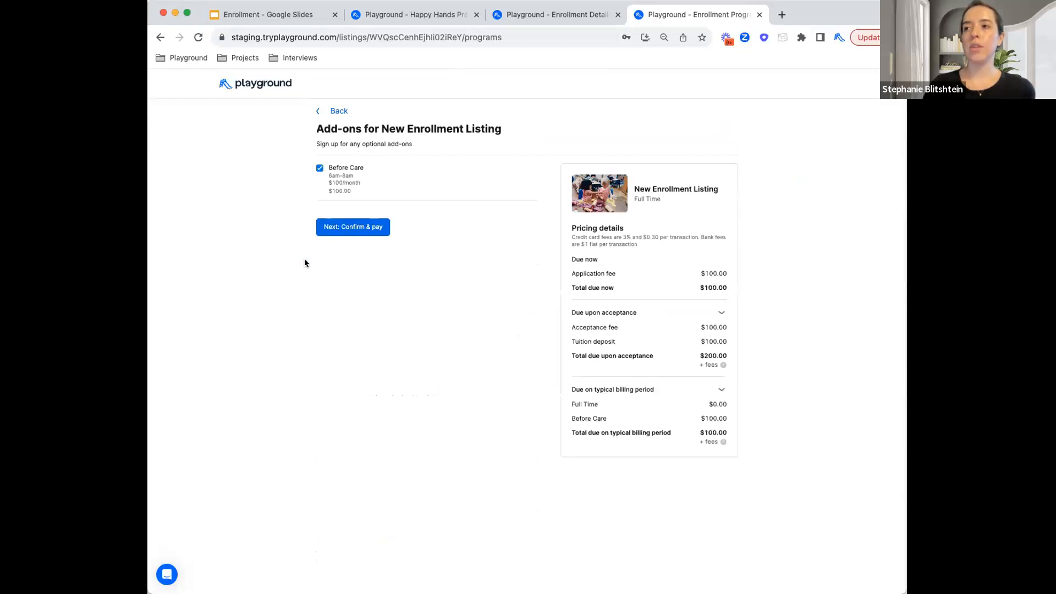
left_click(339, 232)
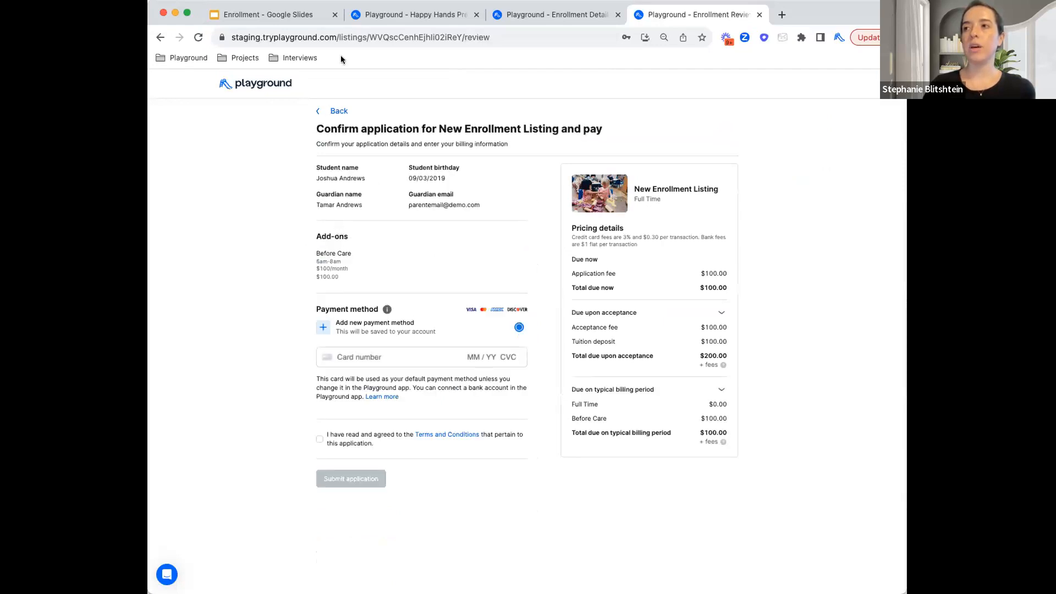
- Return to the school's admin tab and view the New Enrollment Listing's enrollment board, including its Applied column
left_click(418, 15)
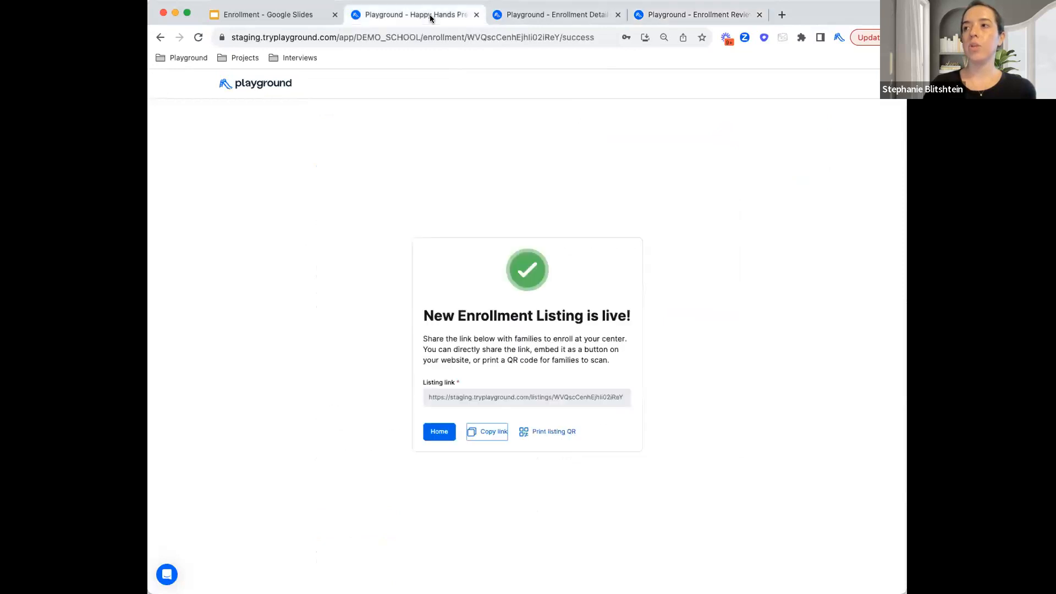
left_click(438, 433)
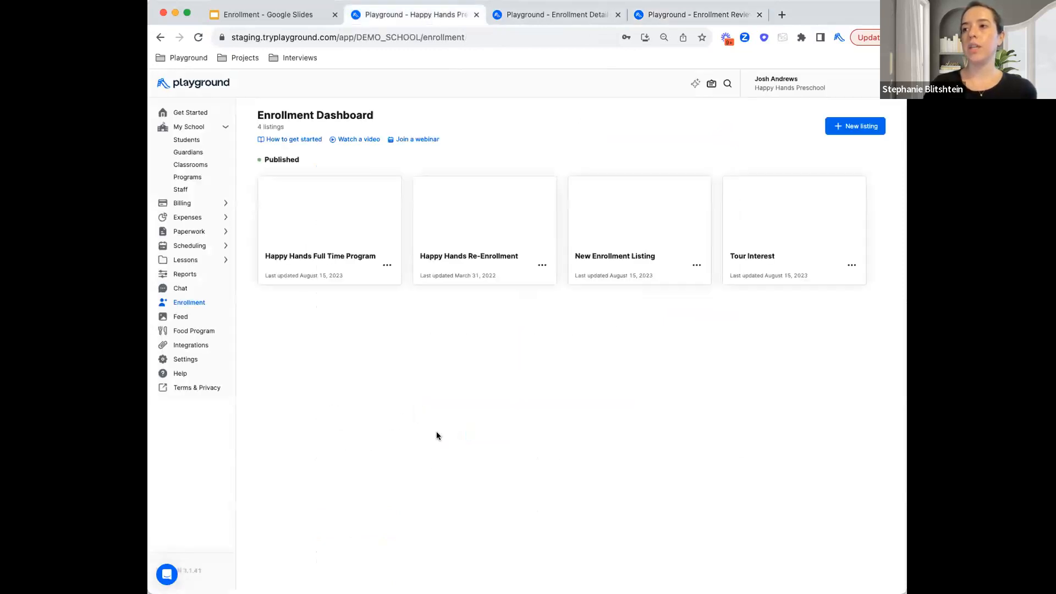
left_click(632, 278)
left_click_drag(274, 196, 321, 204)
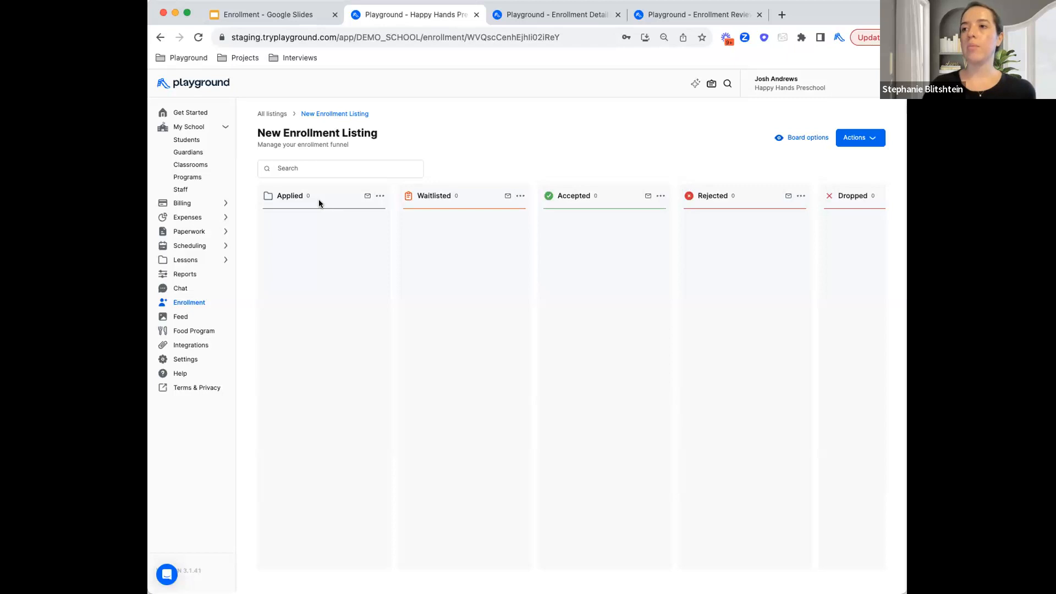
- Go back to the enrollment dashboard and view the actions available for the Happy Hands Full Time Program listing
left_click(195, 302)
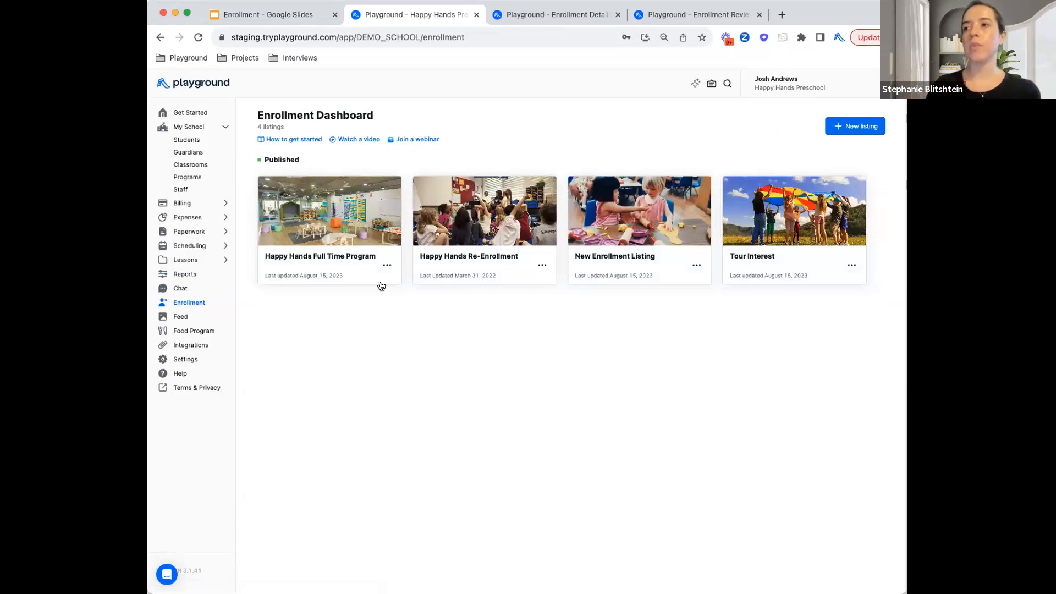
left_click(387, 264)
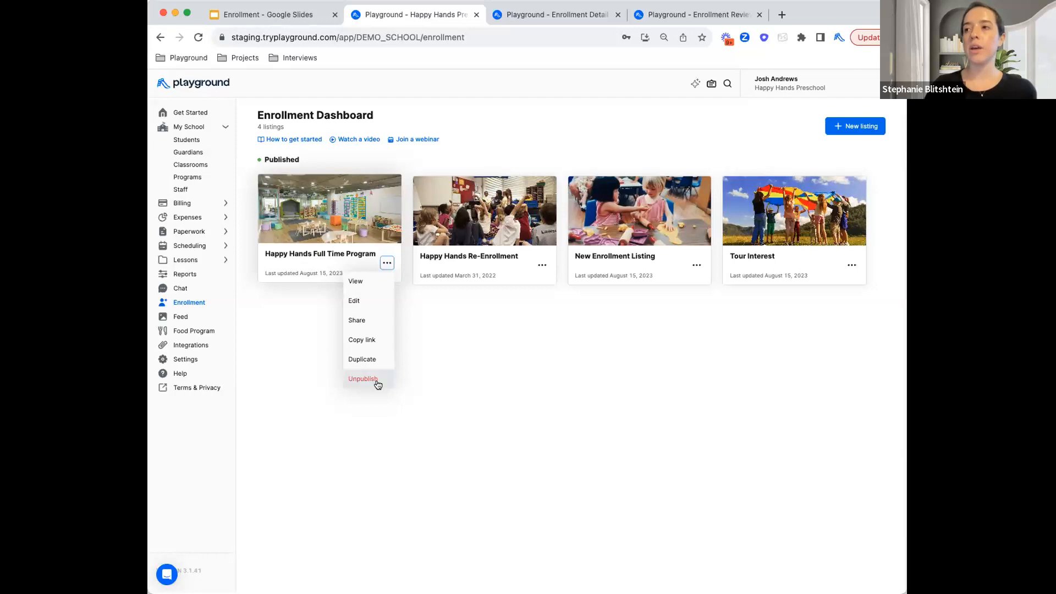
left_click(385, 408)
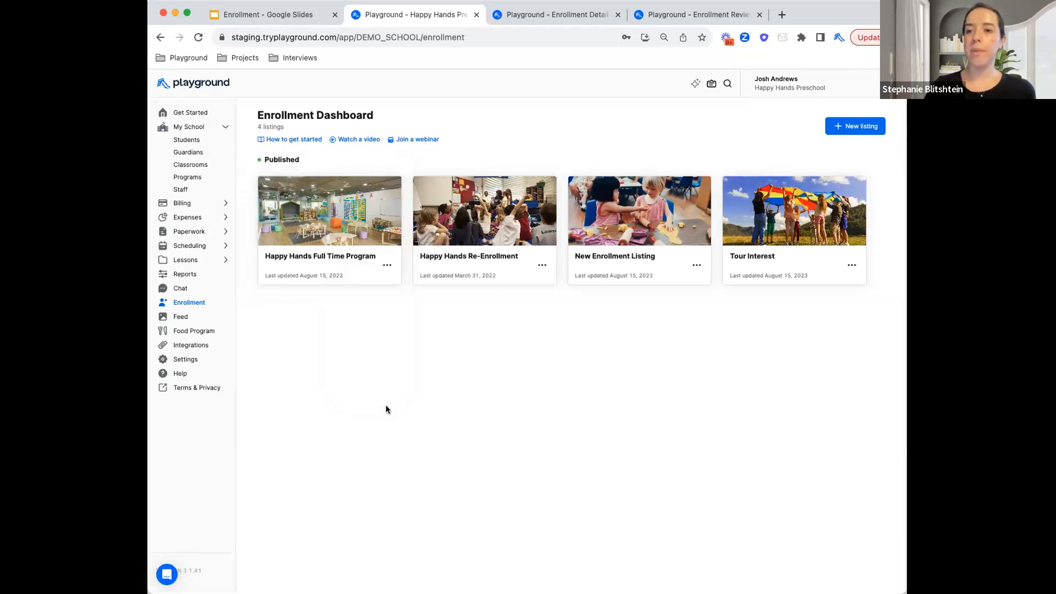
- Open the Happy Hands Full Time Program listing for editing, advance to its additional charges, and save and exit
left_click(387, 264)
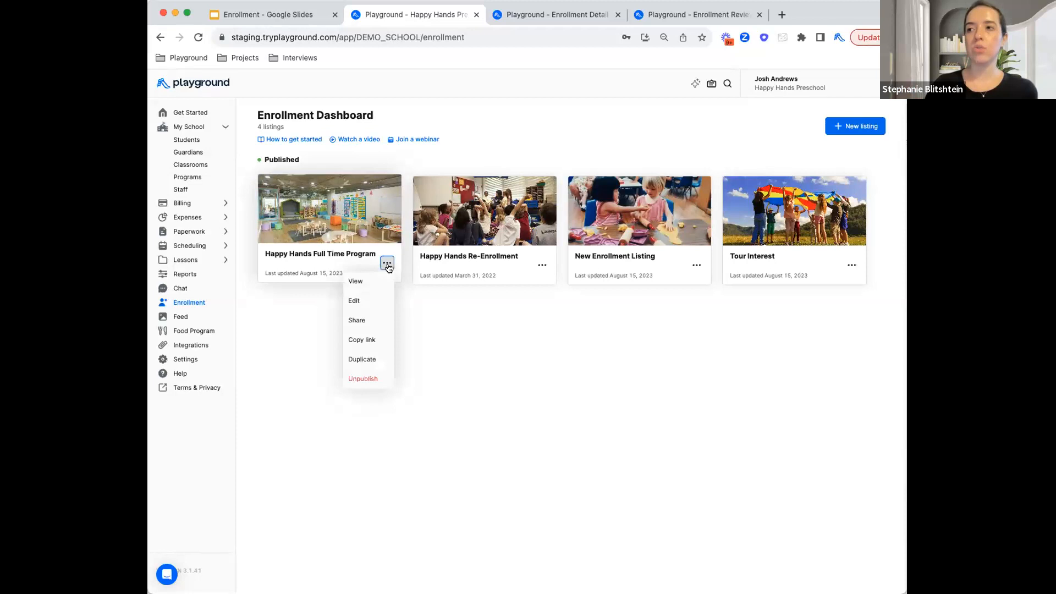
left_click(370, 305)
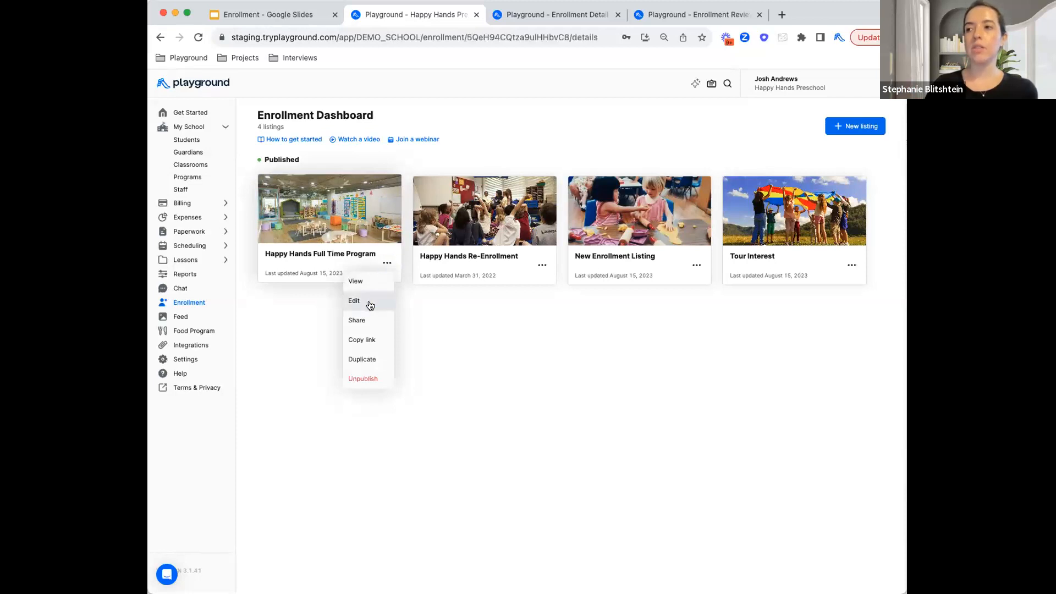
left_click(812, 86)
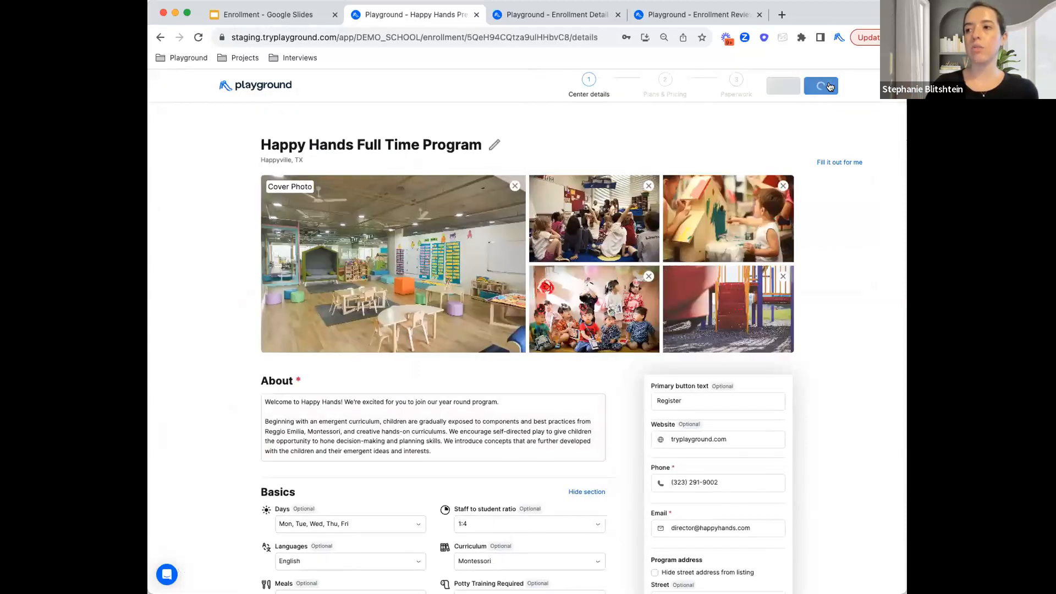
left_click(830, 85)
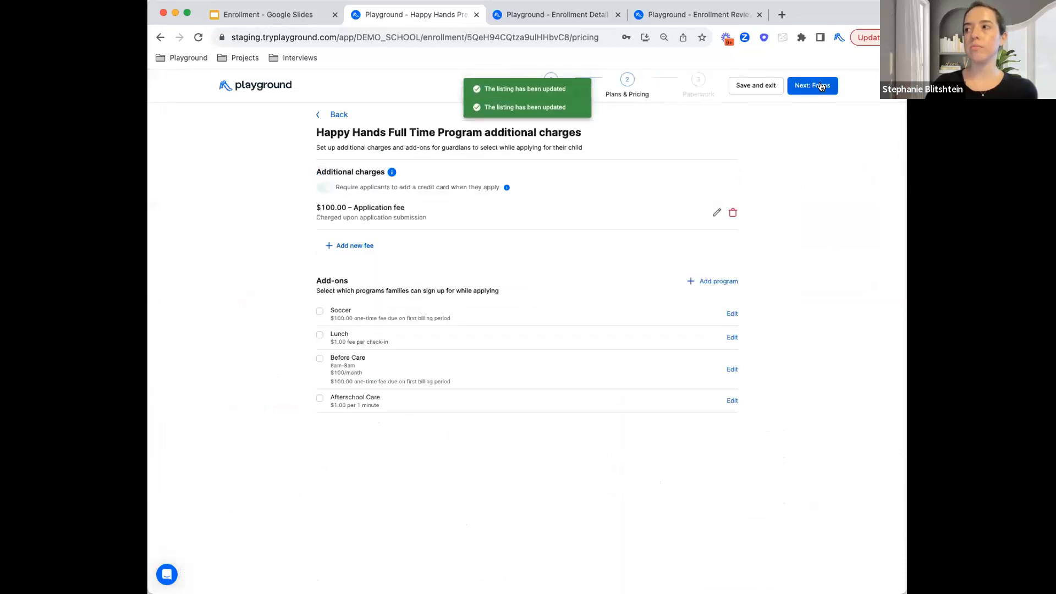
left_click(744, 86)
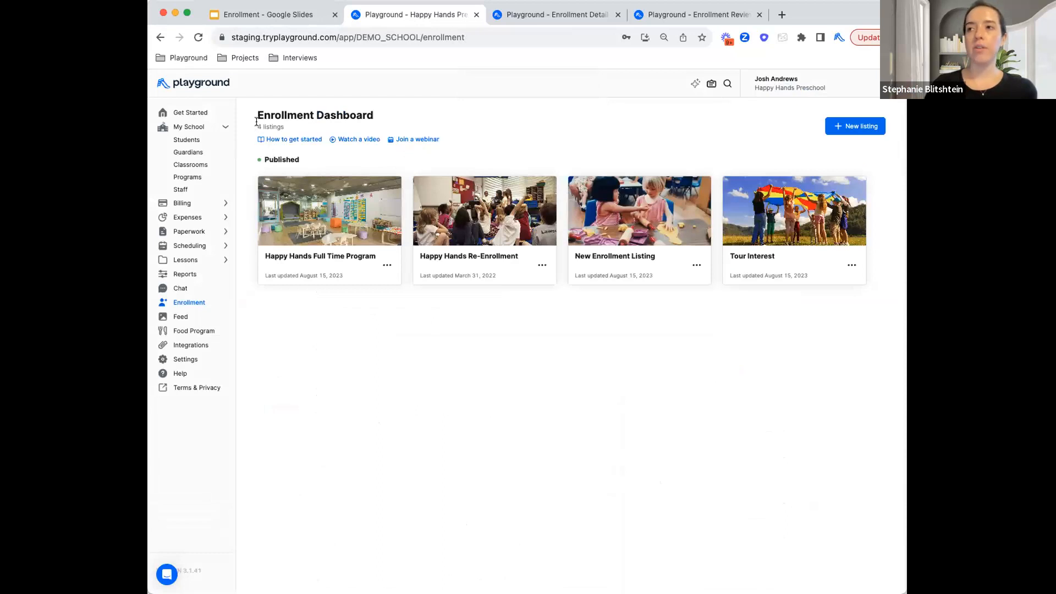
left_click_drag(249, 145, 385, 165)
left_click(385, 165)
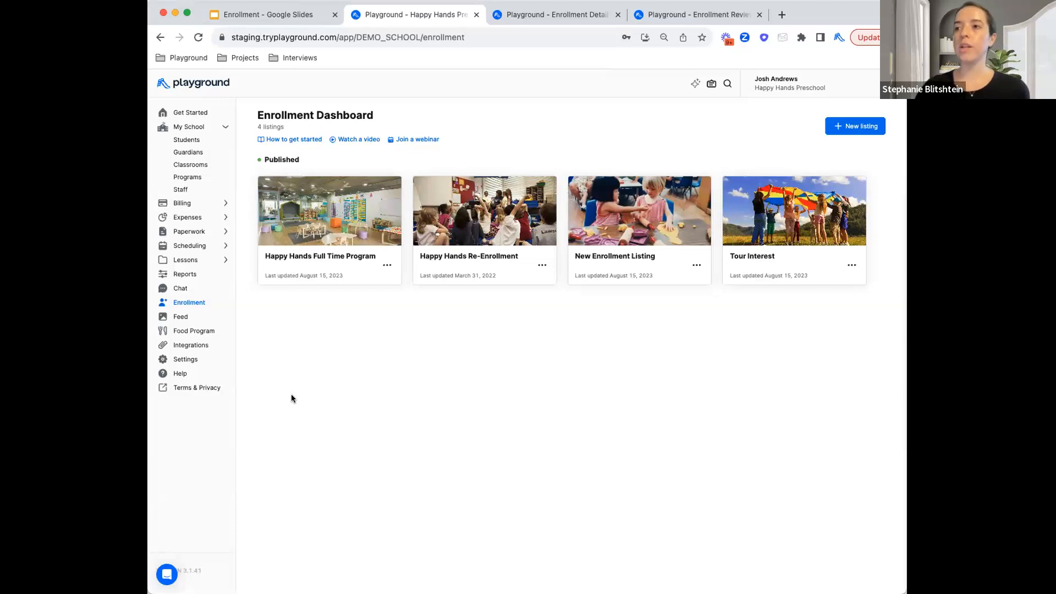
- Turn on application submission email notifications in the school's general settings
left_click(193, 360)
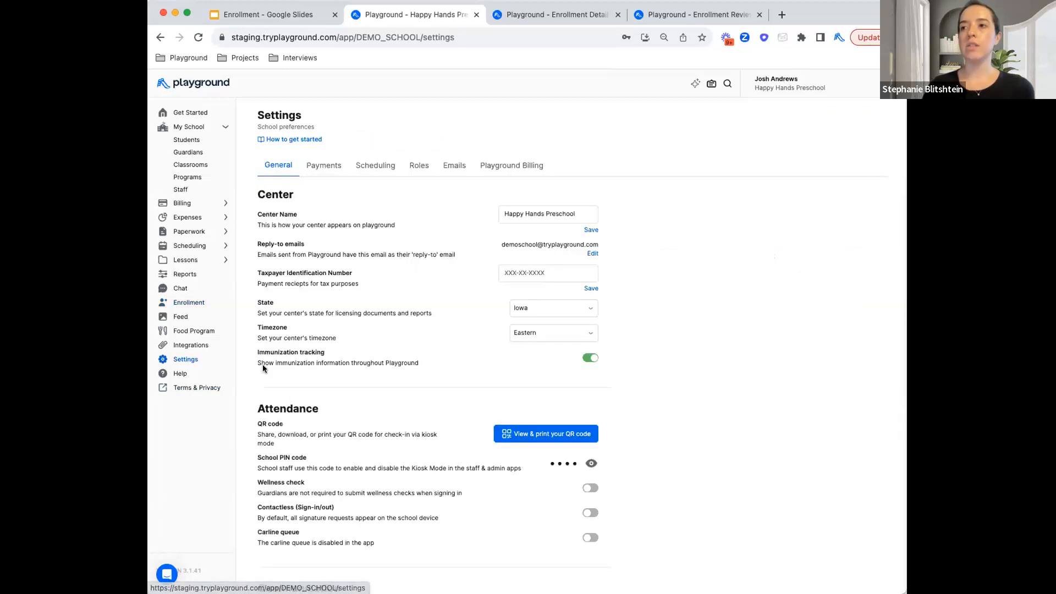
scroll(263, 364, "down", 10)
scroll(262, 367, "down", 3)
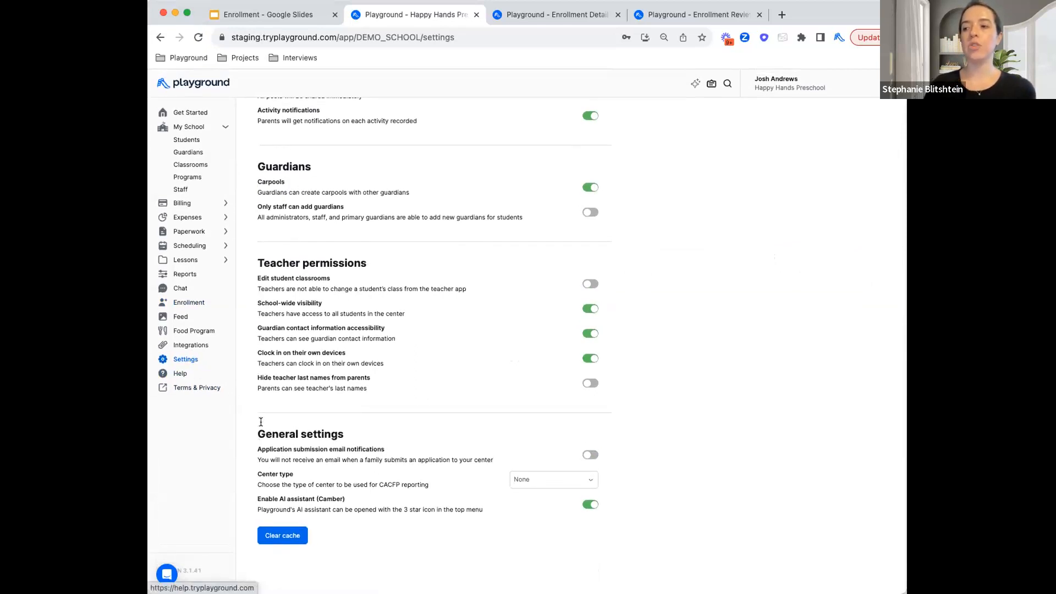
left_click_drag(254, 450, 415, 455)
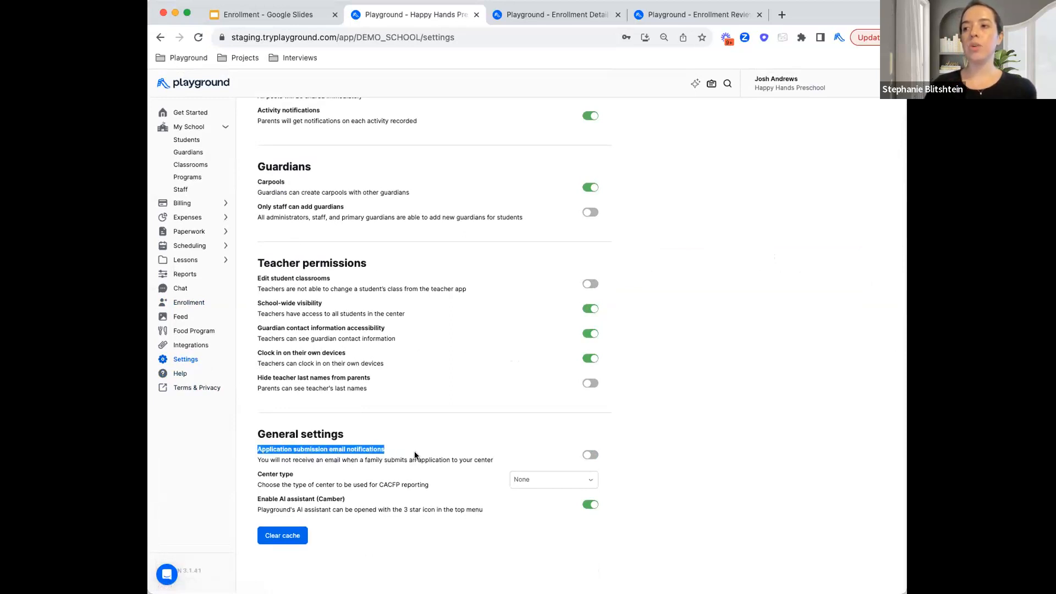
left_click(414, 455)
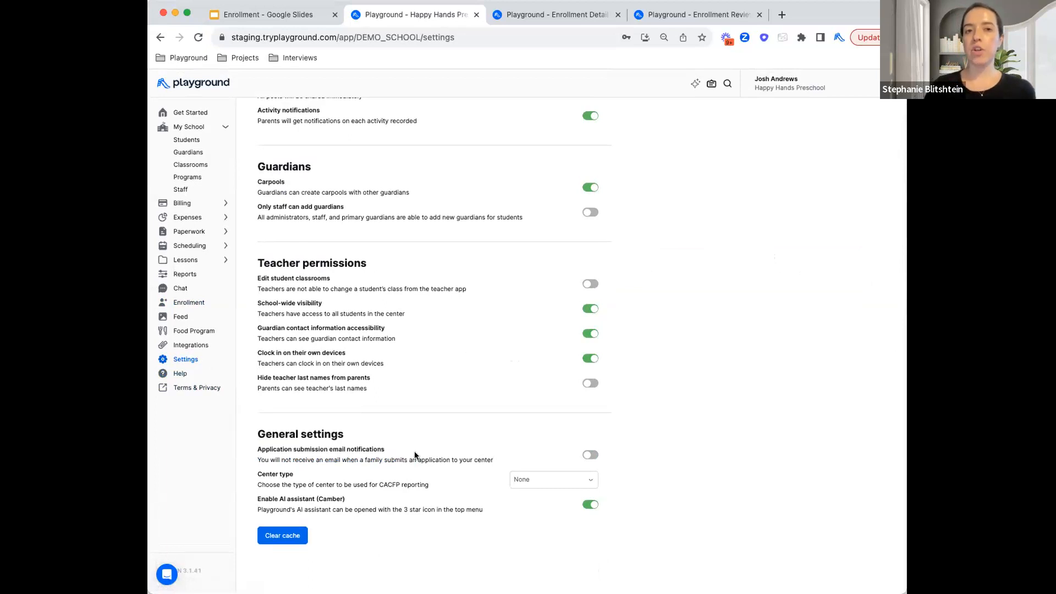
left_click(592, 455)
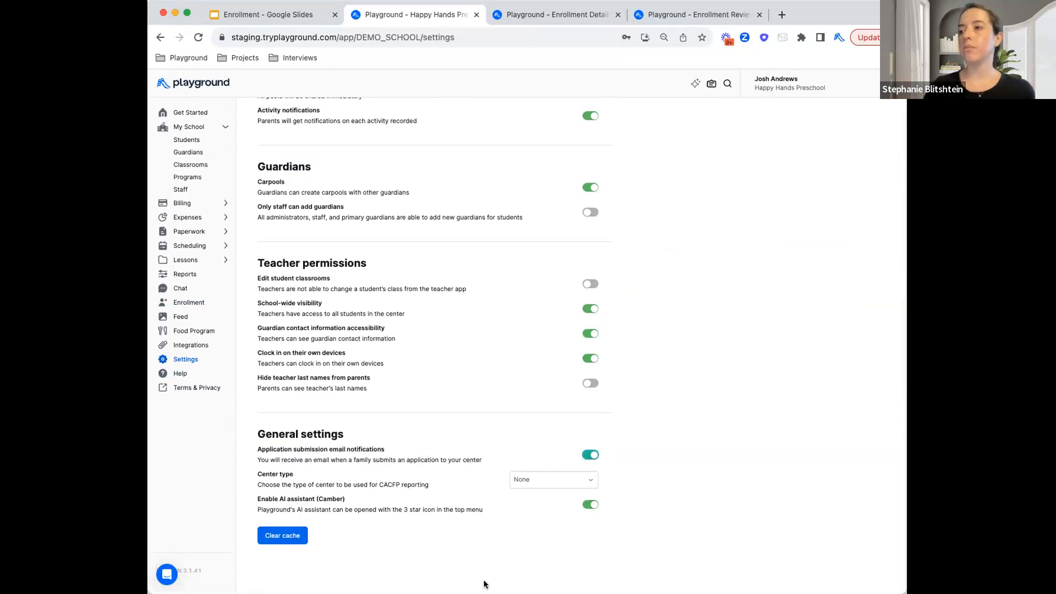
- Return to the enrollment dashboard, view the support chat's help and message options, and close the chat
left_click(202, 303)
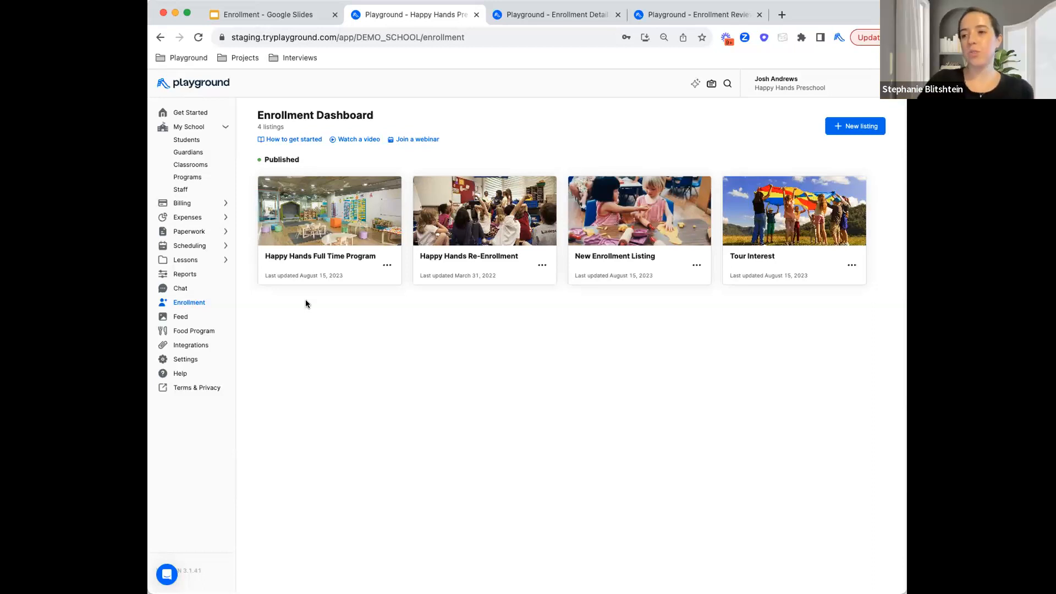
left_click(172, 581)
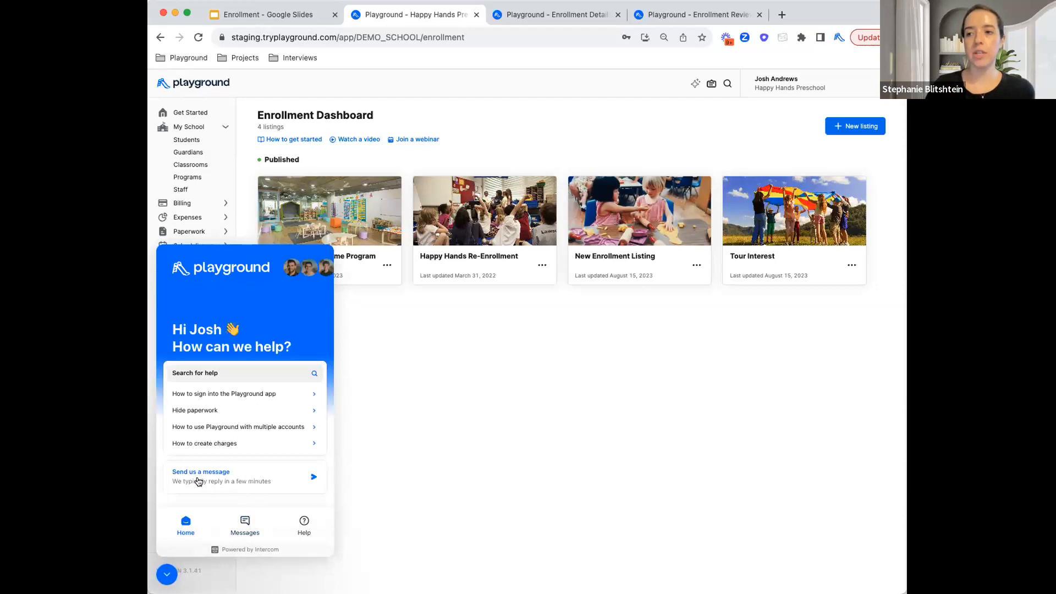
left_click(167, 574)
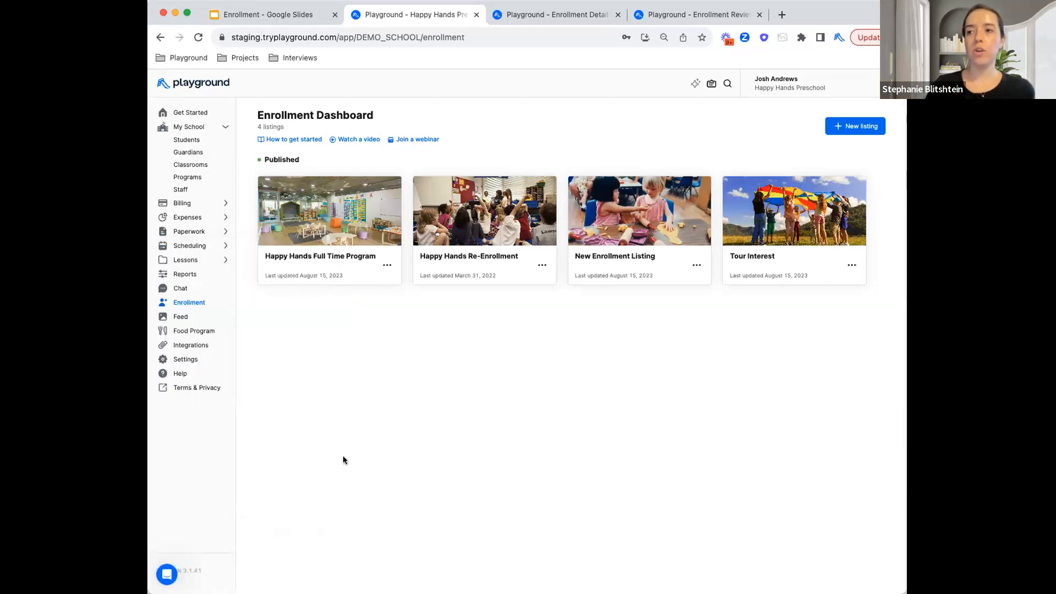